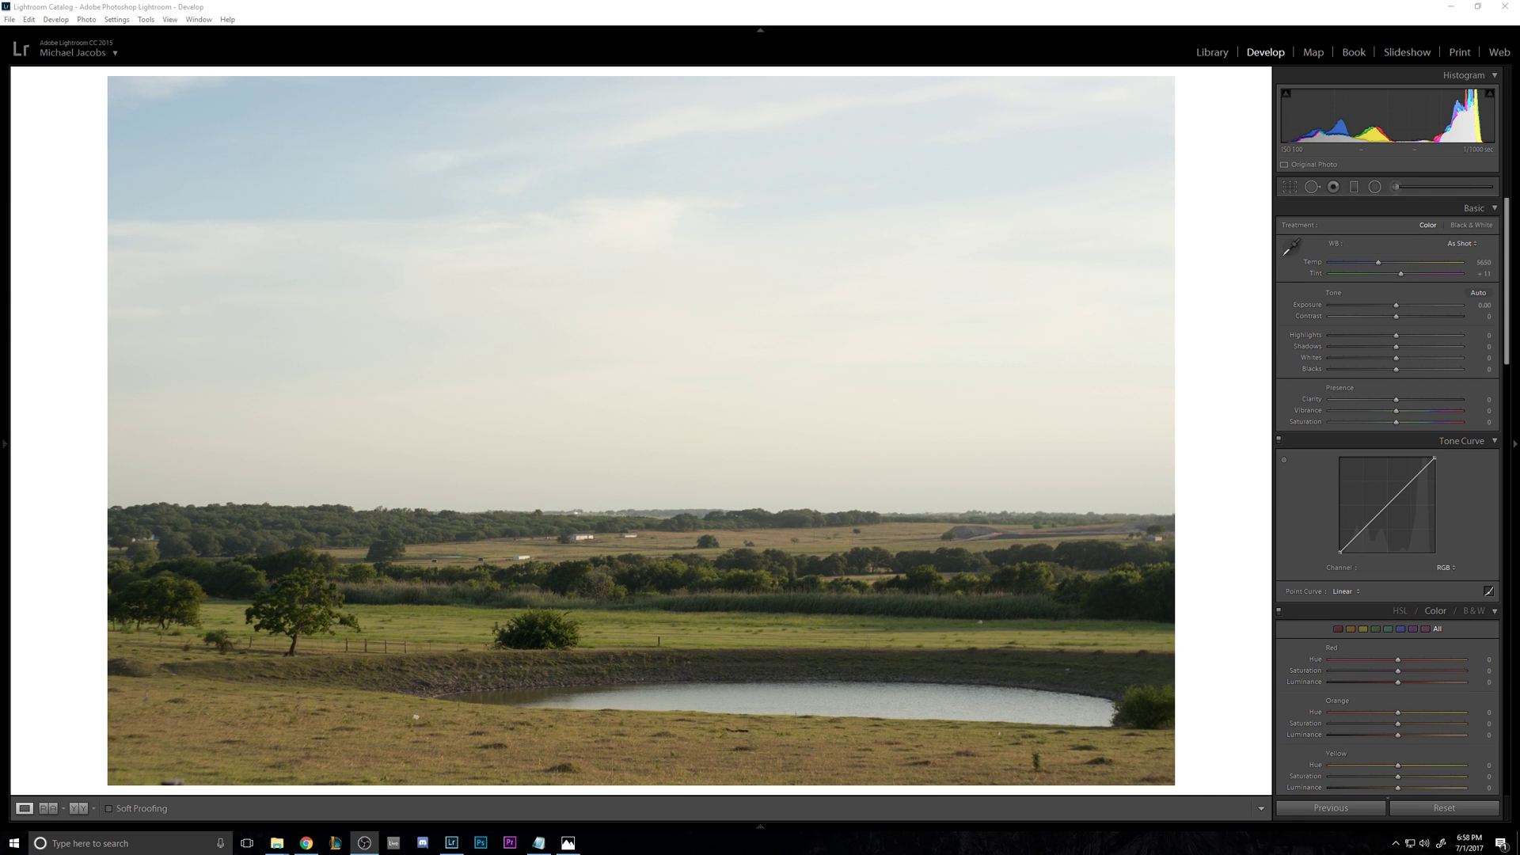
# Heal the small white object in the foreground grass near the pond, sampling from the clean grass just beside it.
pyautogui.click(34, 362)
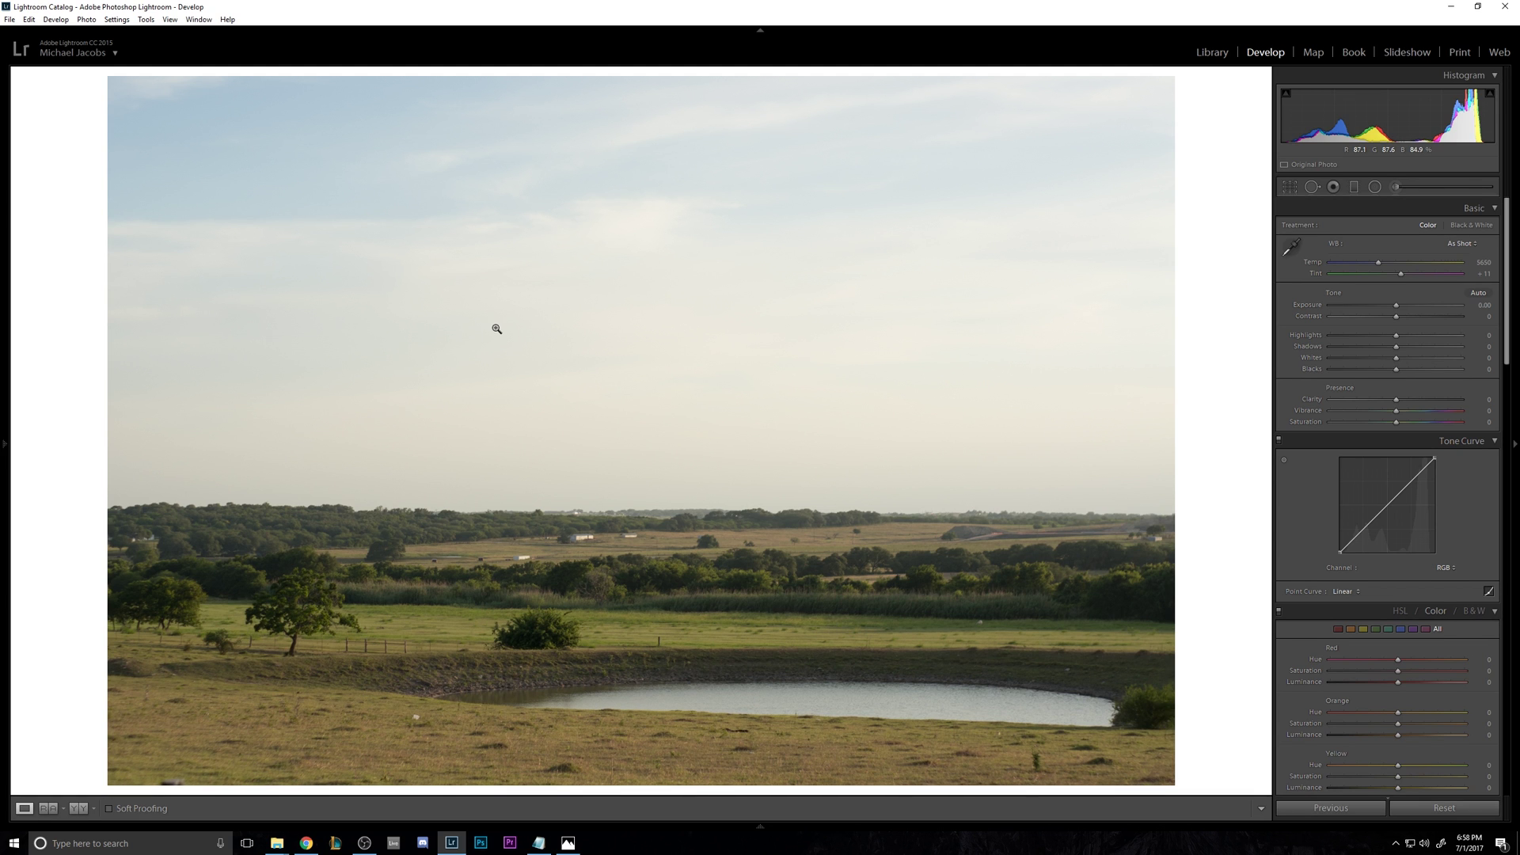
pyautogui.click(520, 421)
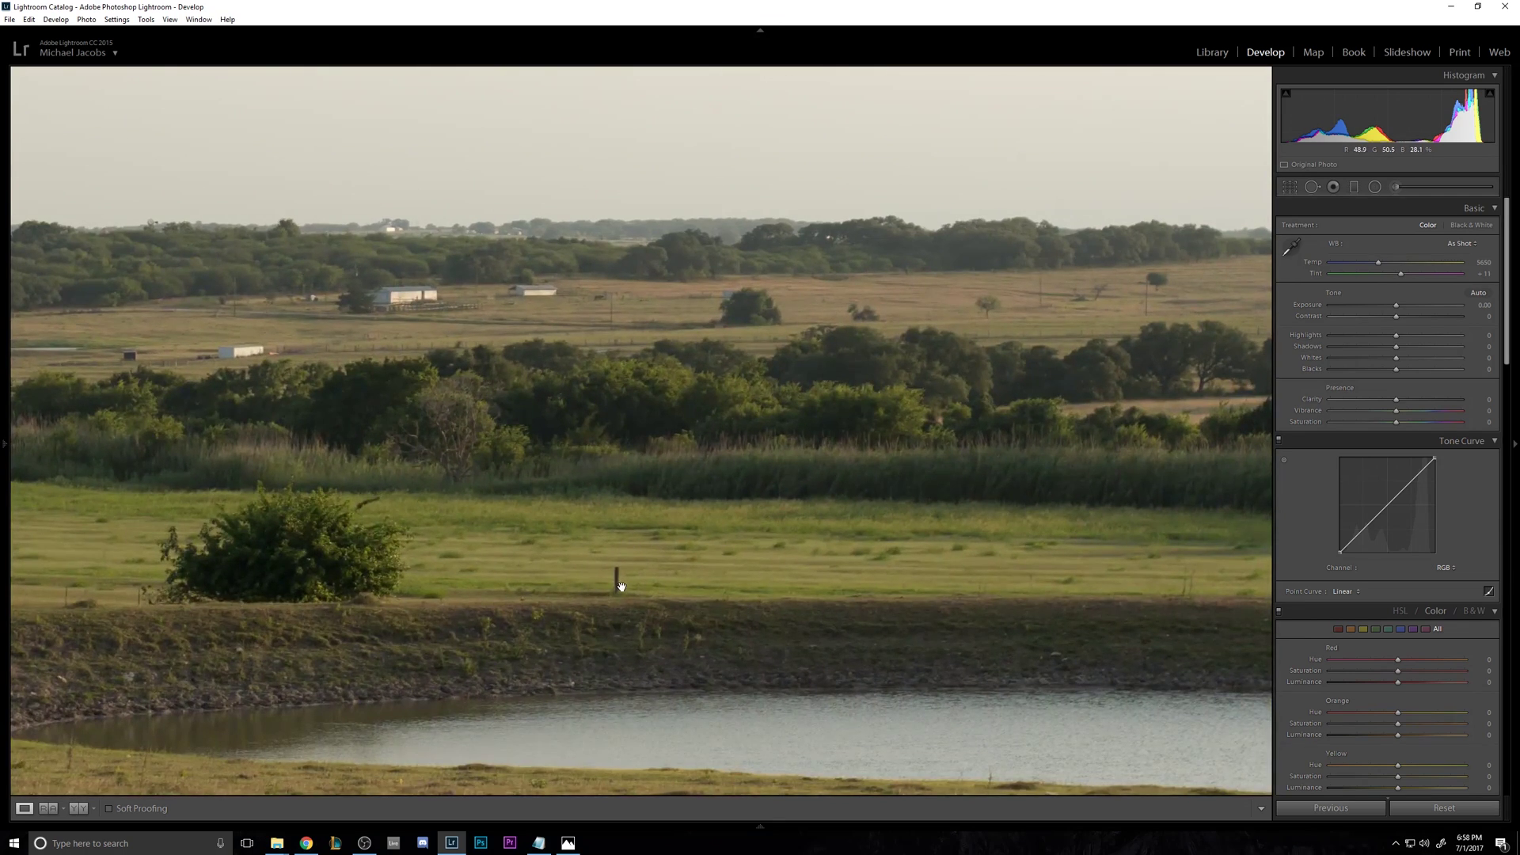
pyautogui.scroll(-5, 621, 586)
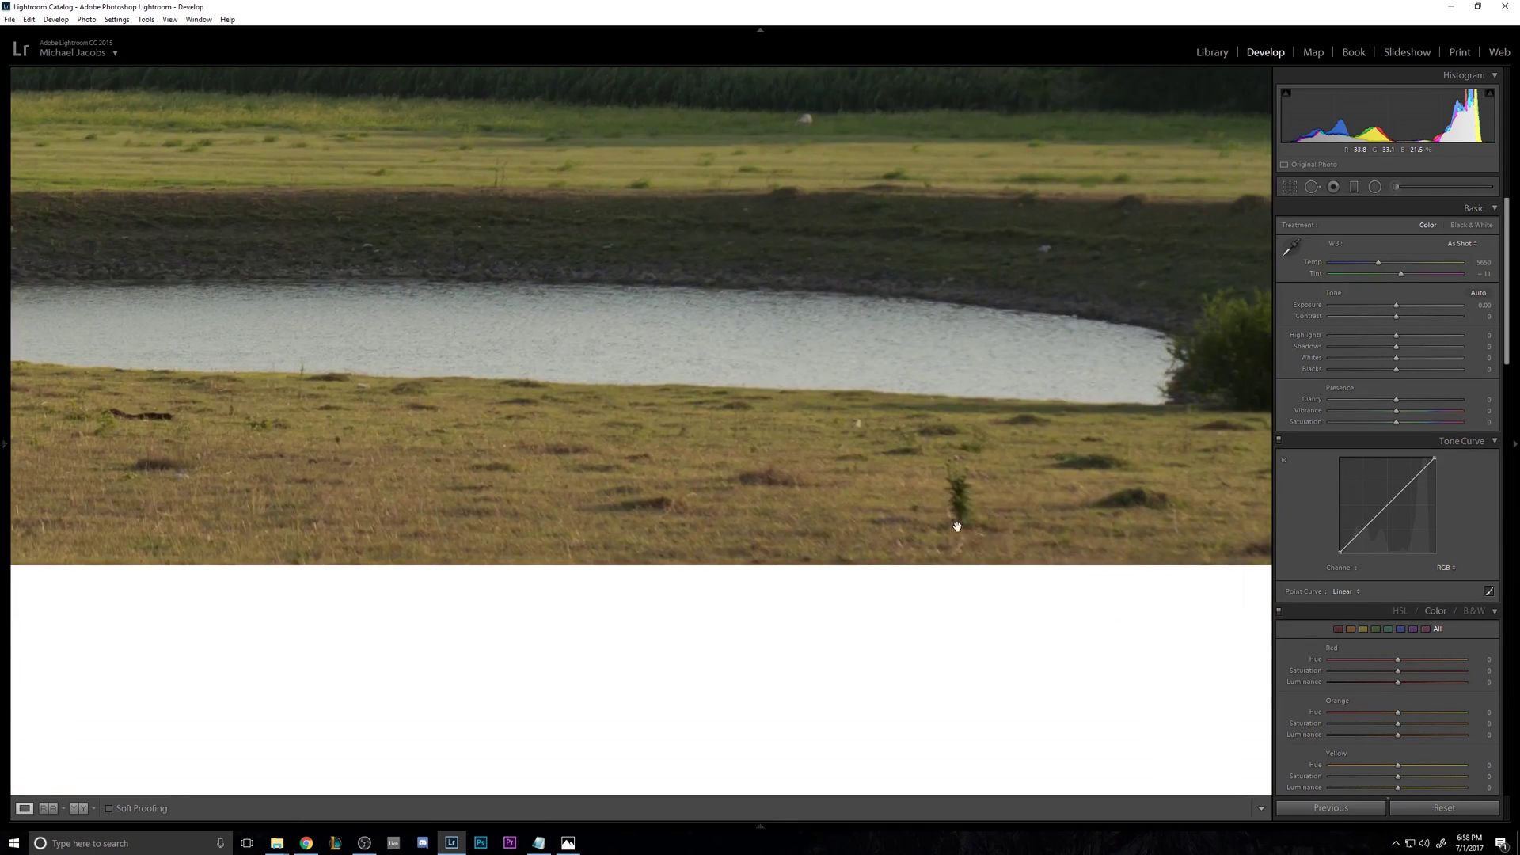
pyautogui.hscroll(-3, 876, 477)
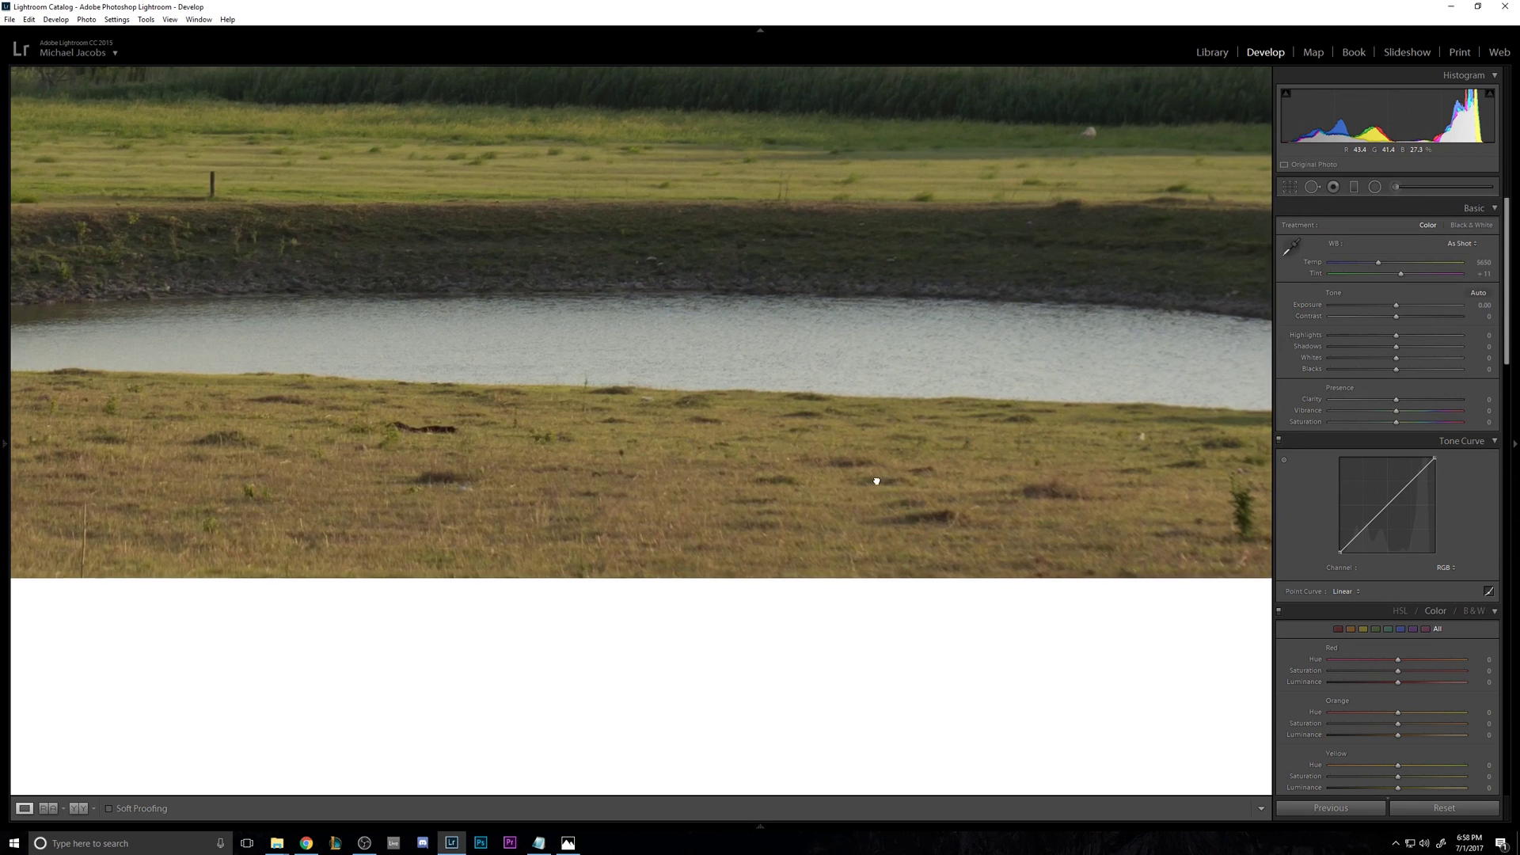
pyautogui.click(765, 586)
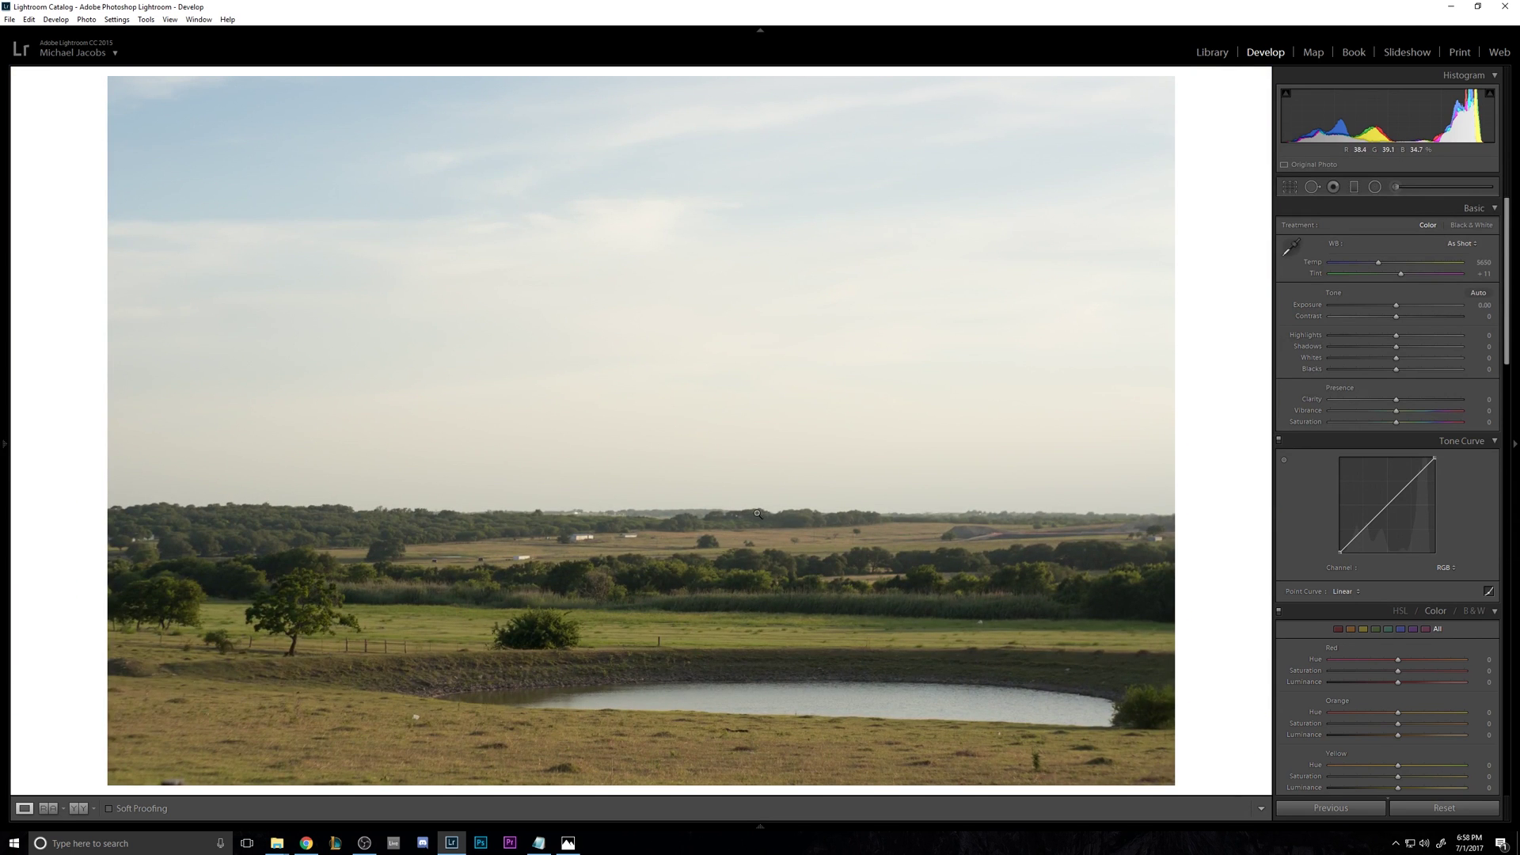
pyautogui.click(469, 663)
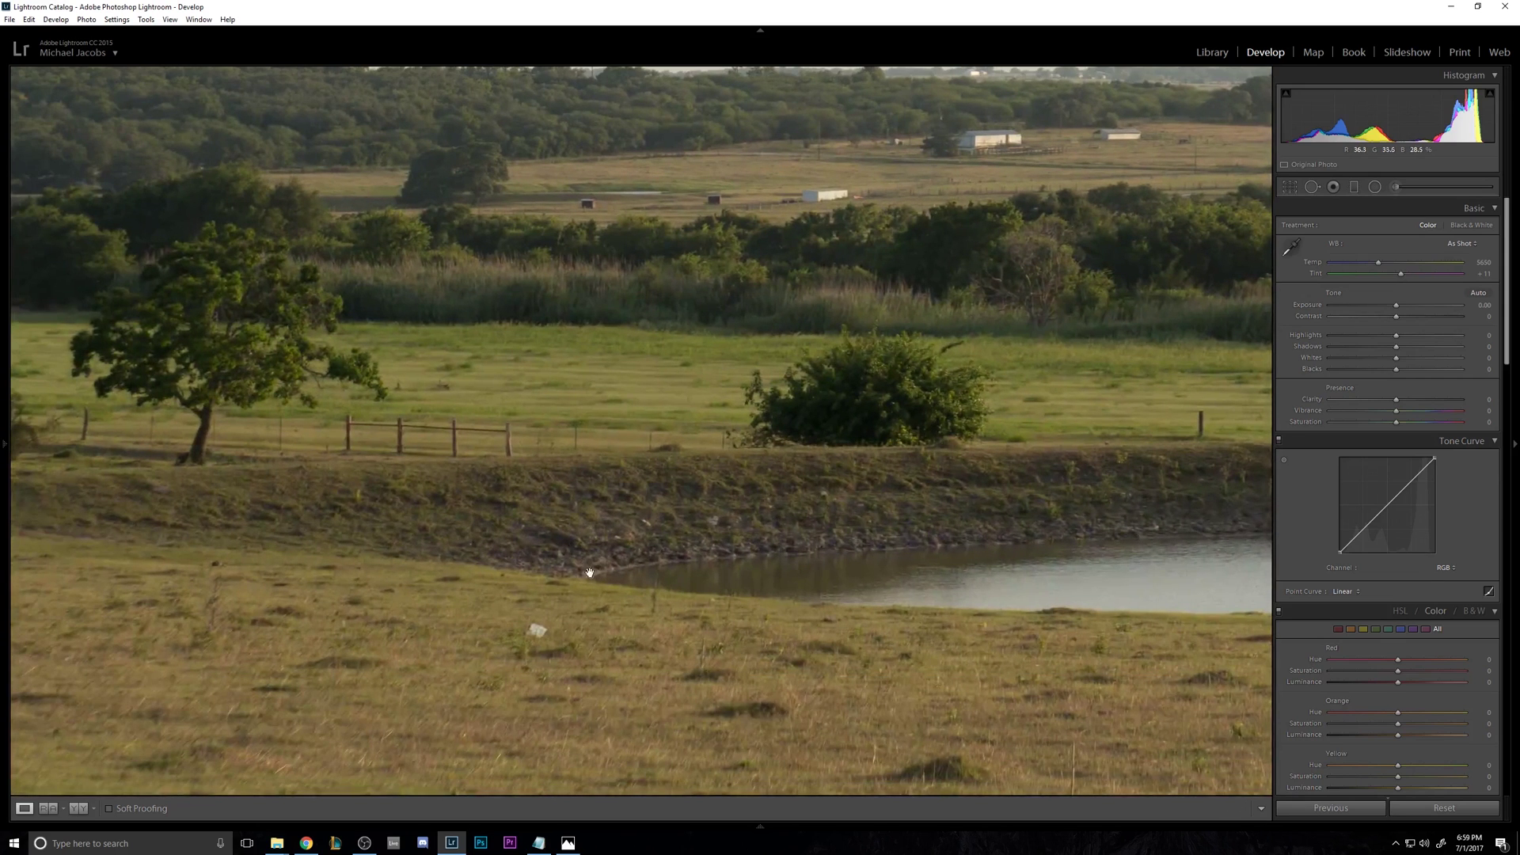
pyautogui.press('q')
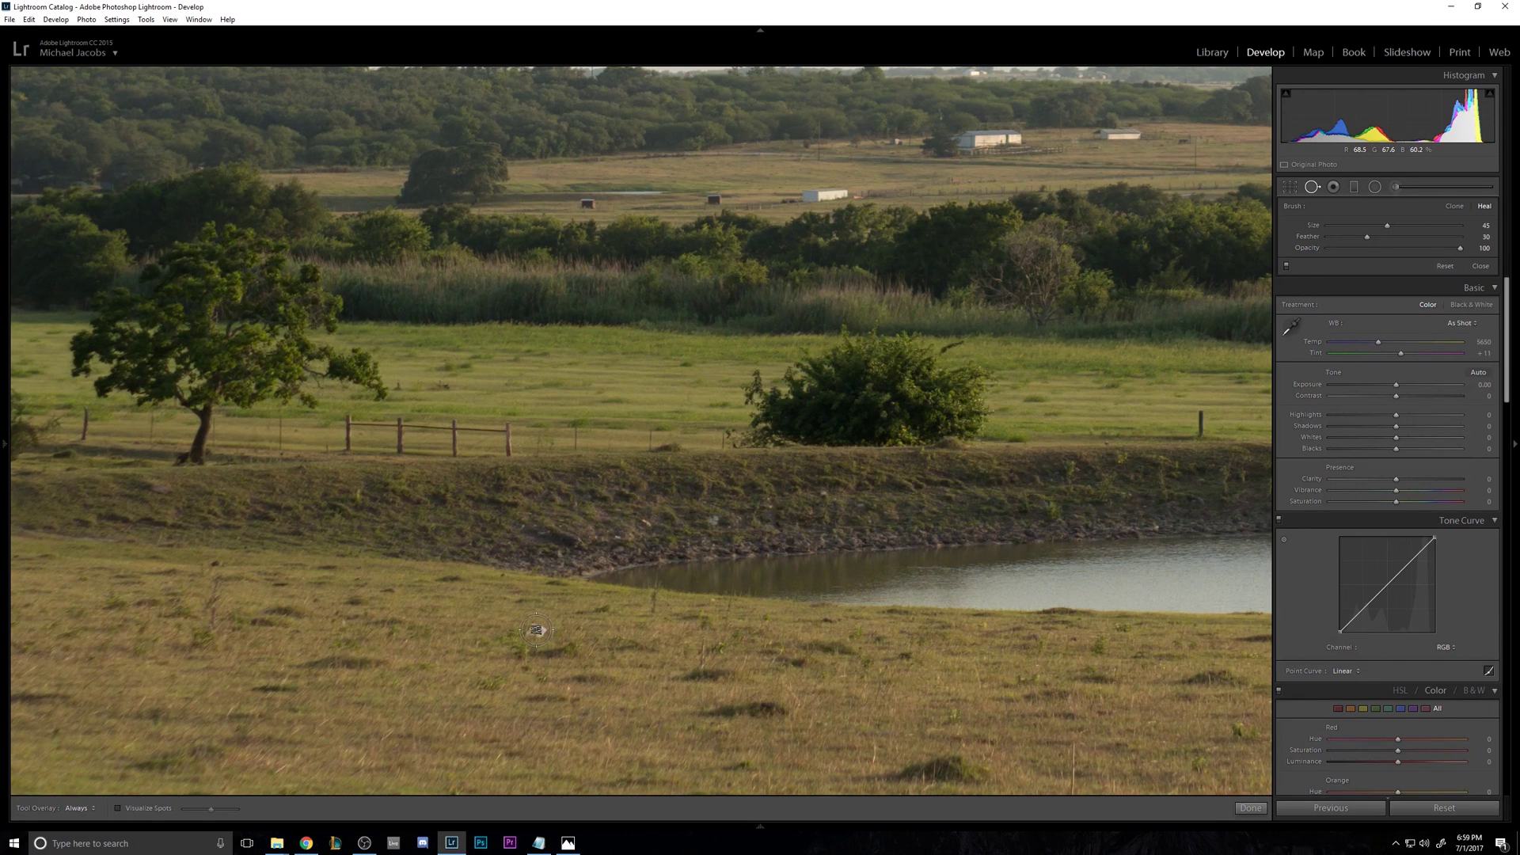
pyautogui.click(536, 630)
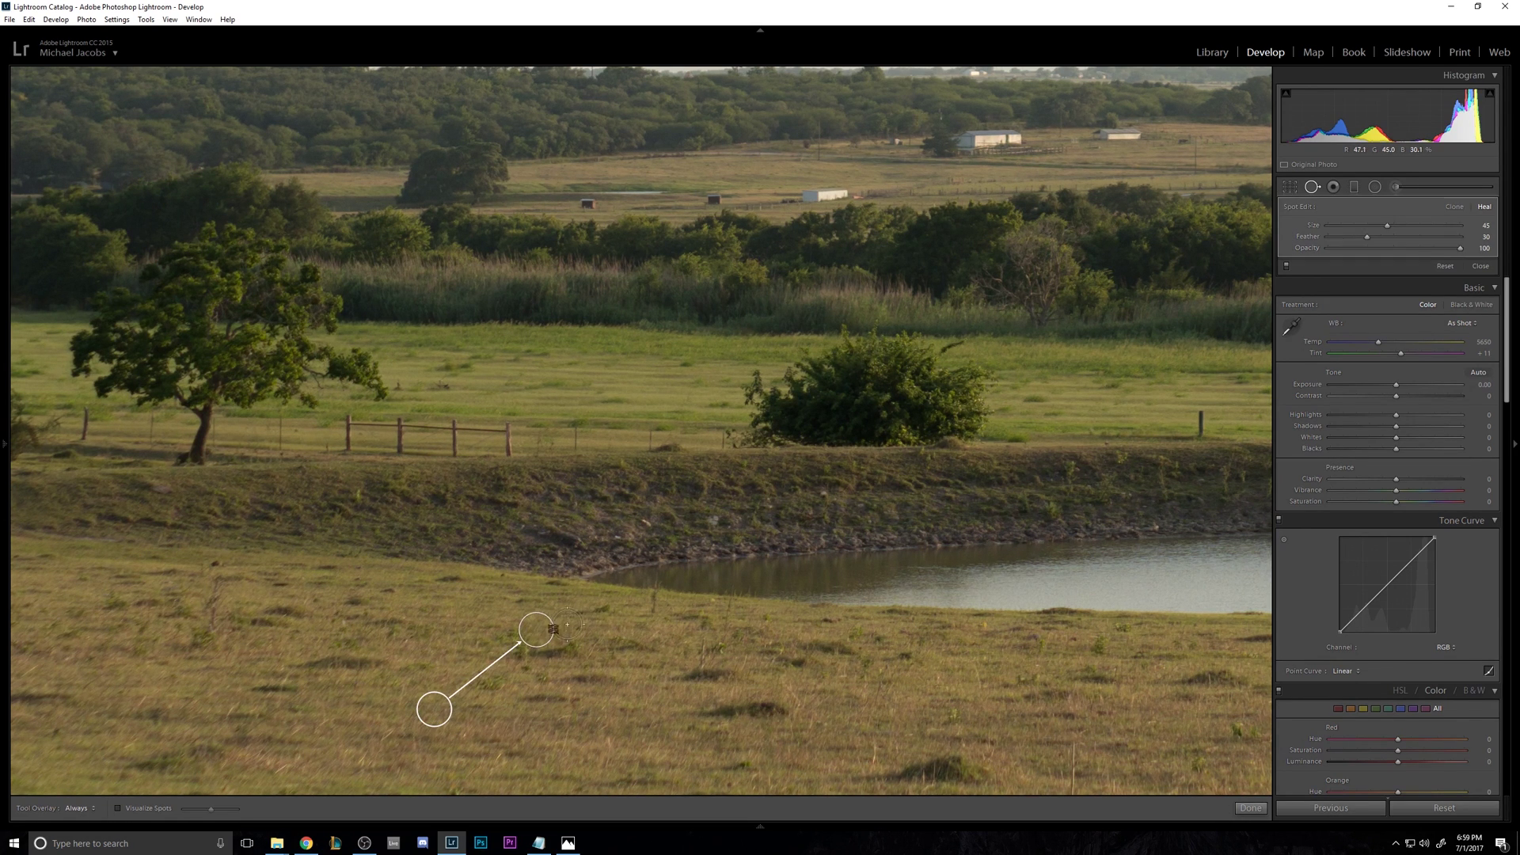
pyautogui.moveTo(434, 706)
pyautogui.mouseDown()
pyautogui.moveTo(437, 637)
pyautogui.moveTo(451, 631)
pyautogui.mouseUp()
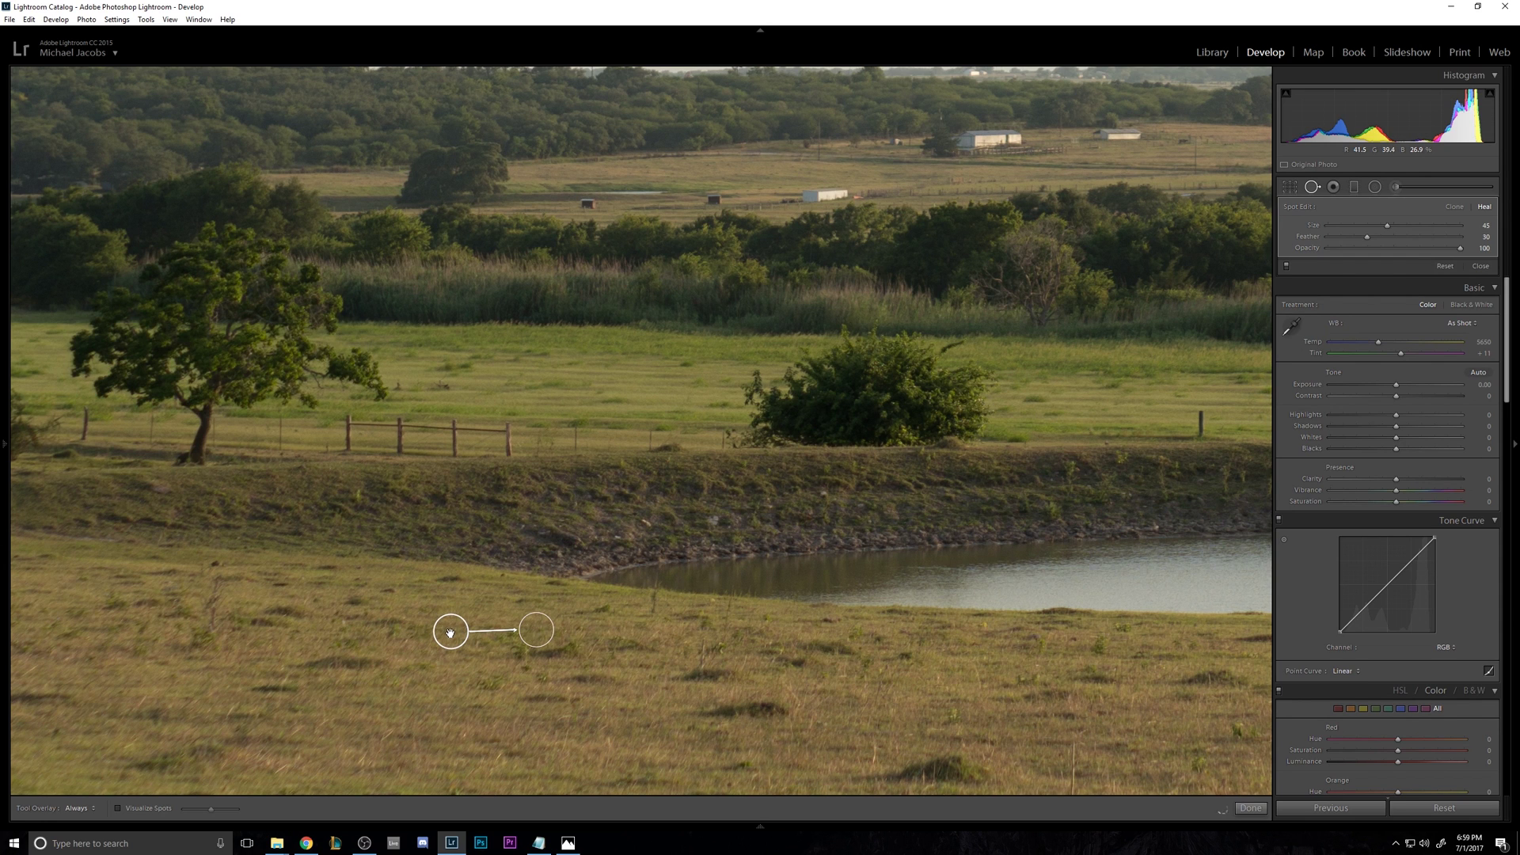
pyautogui.press('Escape')
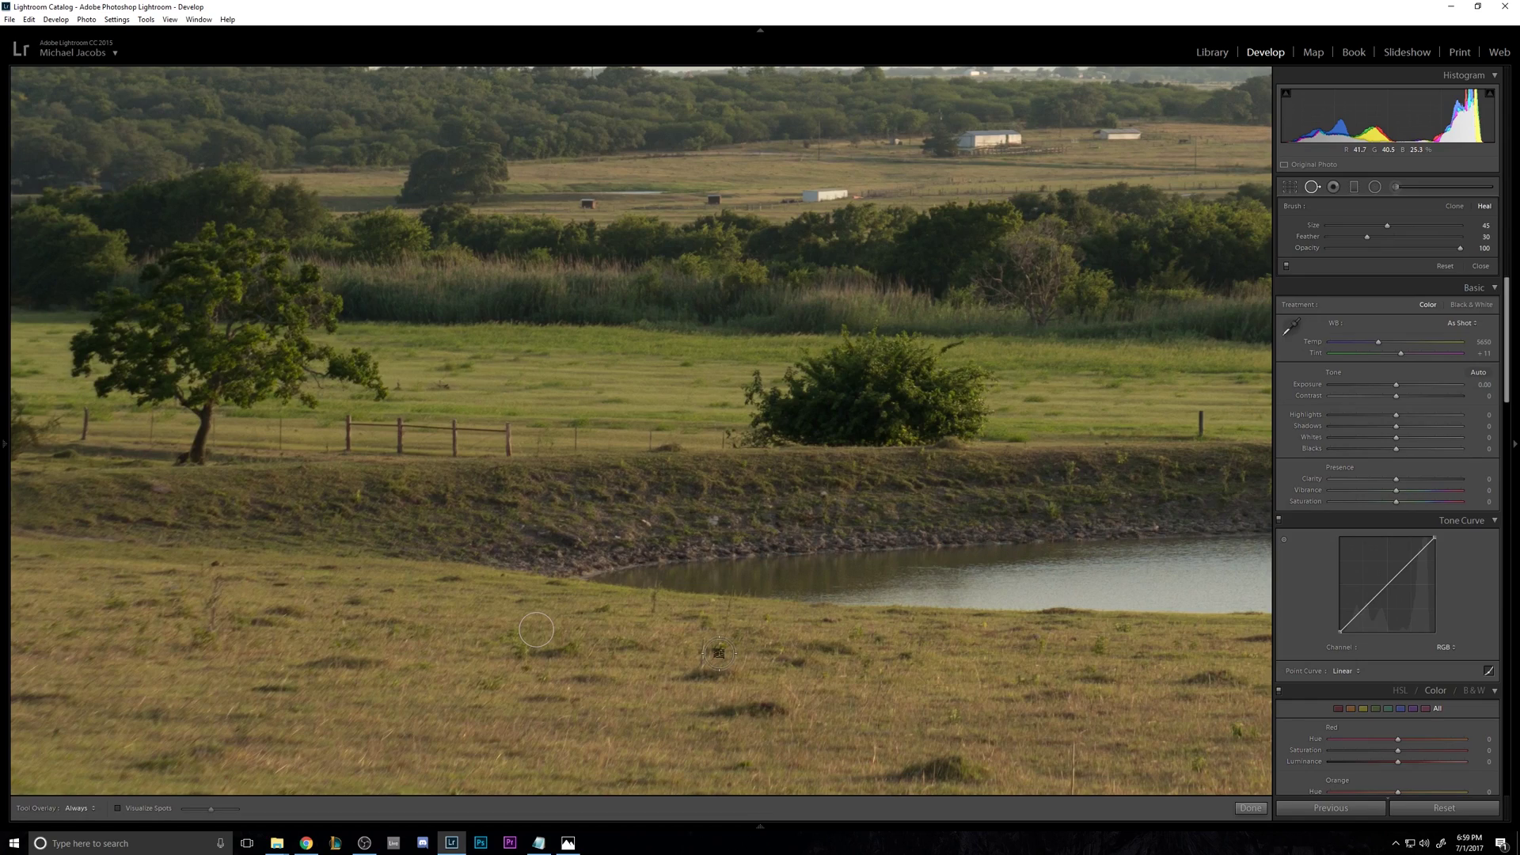
# Remove the lone fence post beyond the pond with a size 20 healing stroke along its length.
pyautogui.press('q')
pyautogui.moveTo(719, 655); pyautogui.dragTo(315, 692)
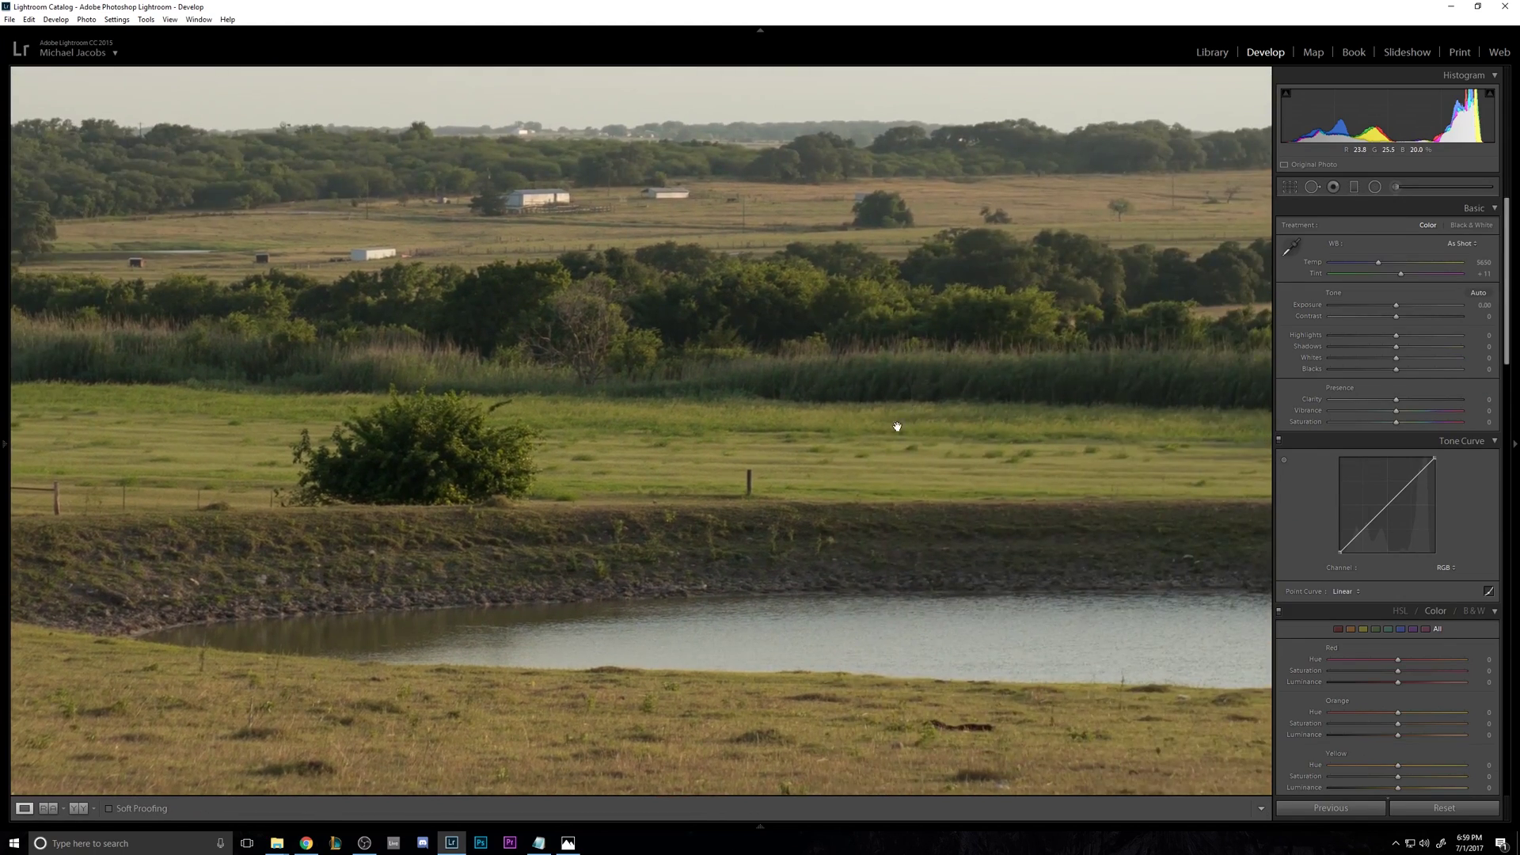
pyautogui.moveTo(897, 427); pyautogui.dragTo(862, 492)
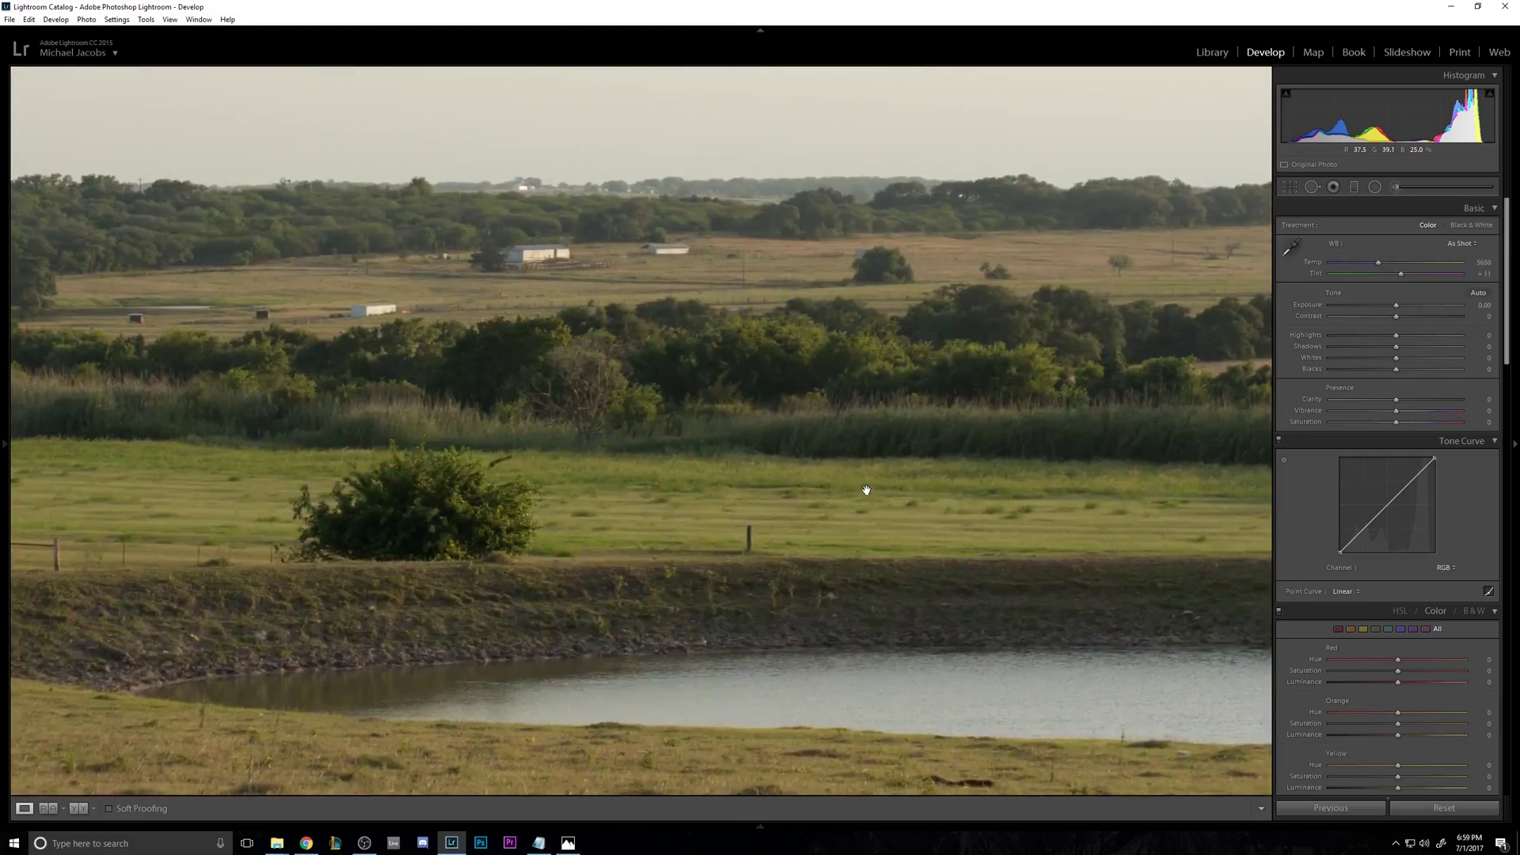
pyautogui.click(1312, 187)
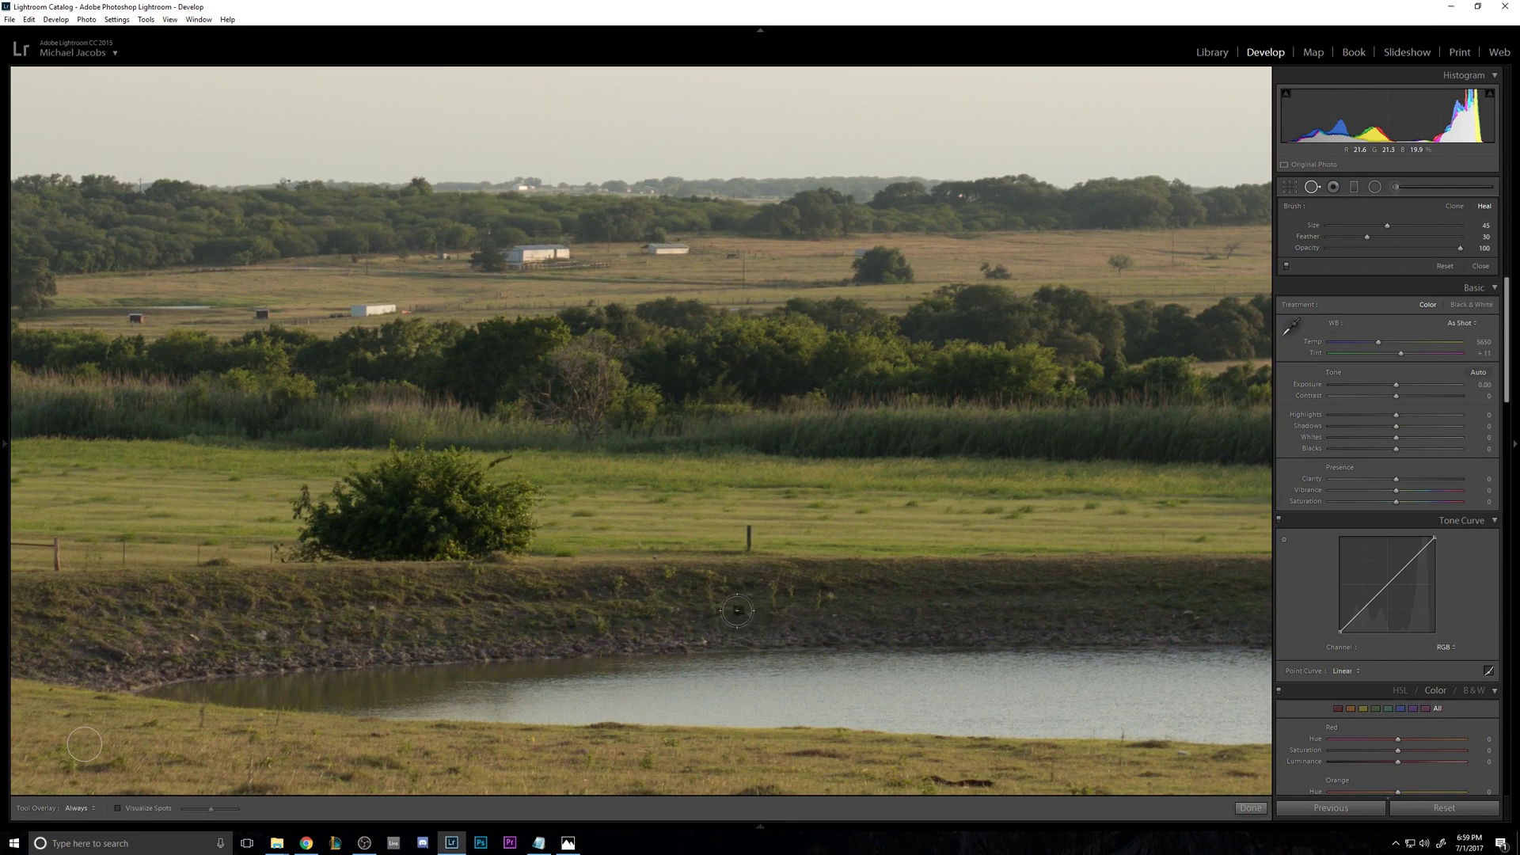
pyautogui.scroll(-5, 747, 535)
pyautogui.moveTo(748, 529); pyautogui.dragTo(748, 548)
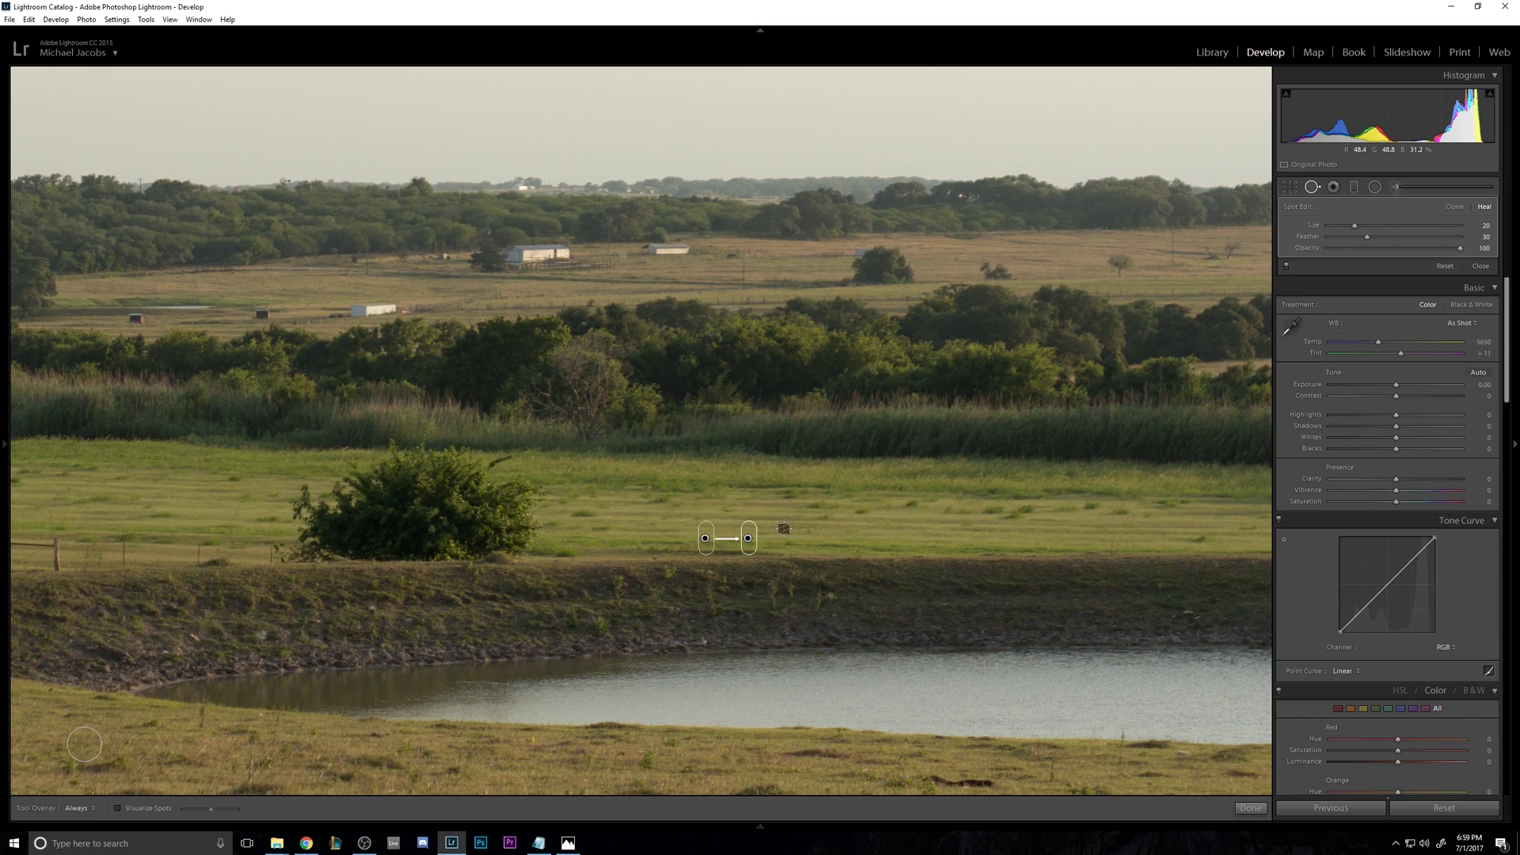
pyautogui.press('Return')
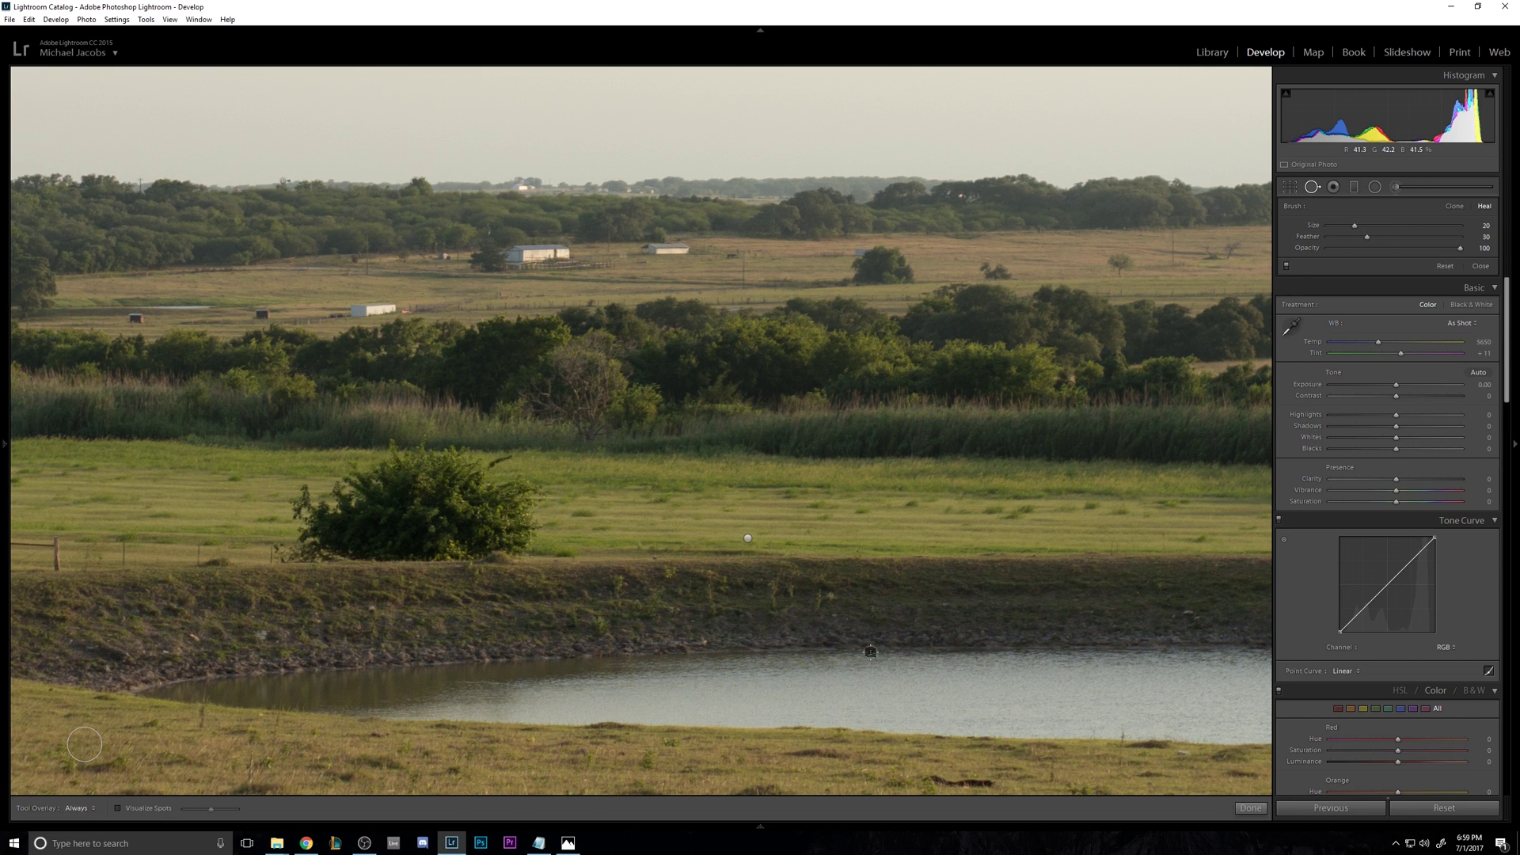
# Inspect the rest of the pond area for distractions, and compare the retouched photo with its original state.
pyautogui.press('q')
pyautogui.moveTo(868, 648); pyautogui.dragTo(190, 636)
pyautogui.moveTo(526, 659); pyautogui.dragTo(340, 611)
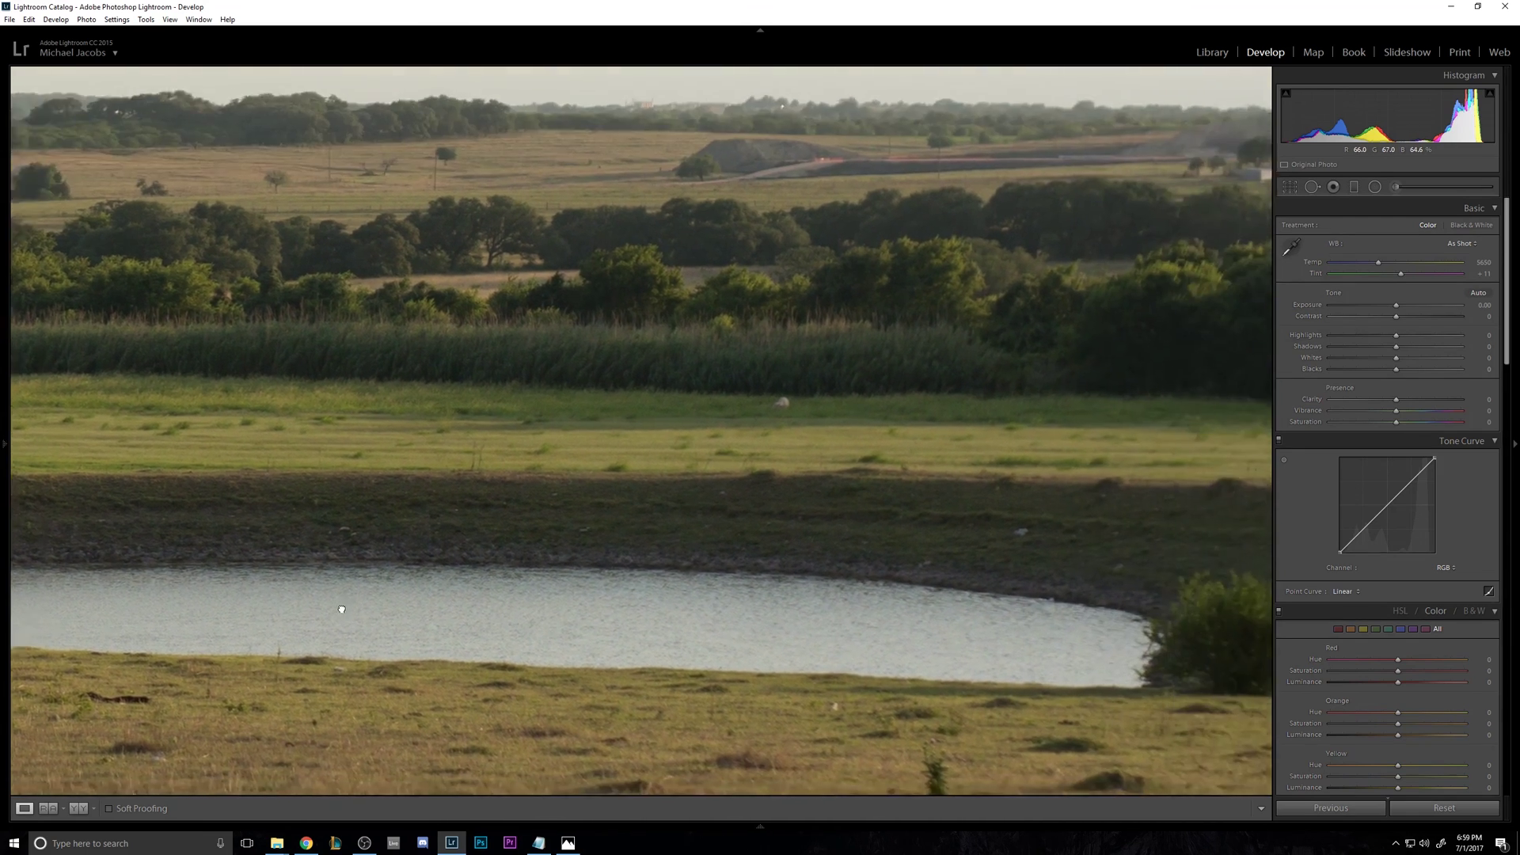
pyautogui.moveTo(640, 614); pyautogui.dragTo(919, 602)
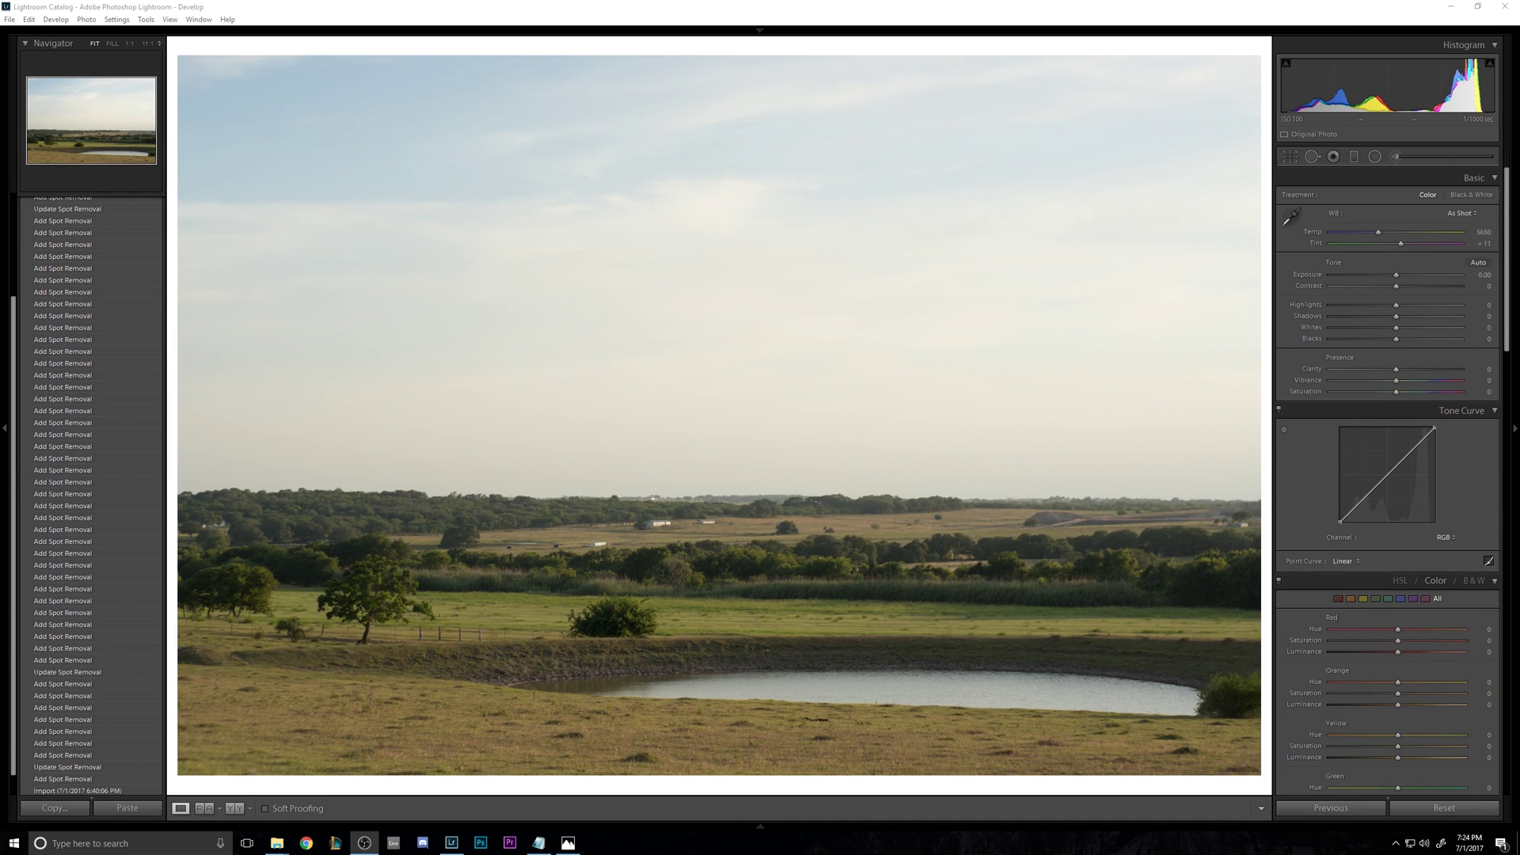
pyautogui.click(1264, 616)
pyautogui.press('\\')
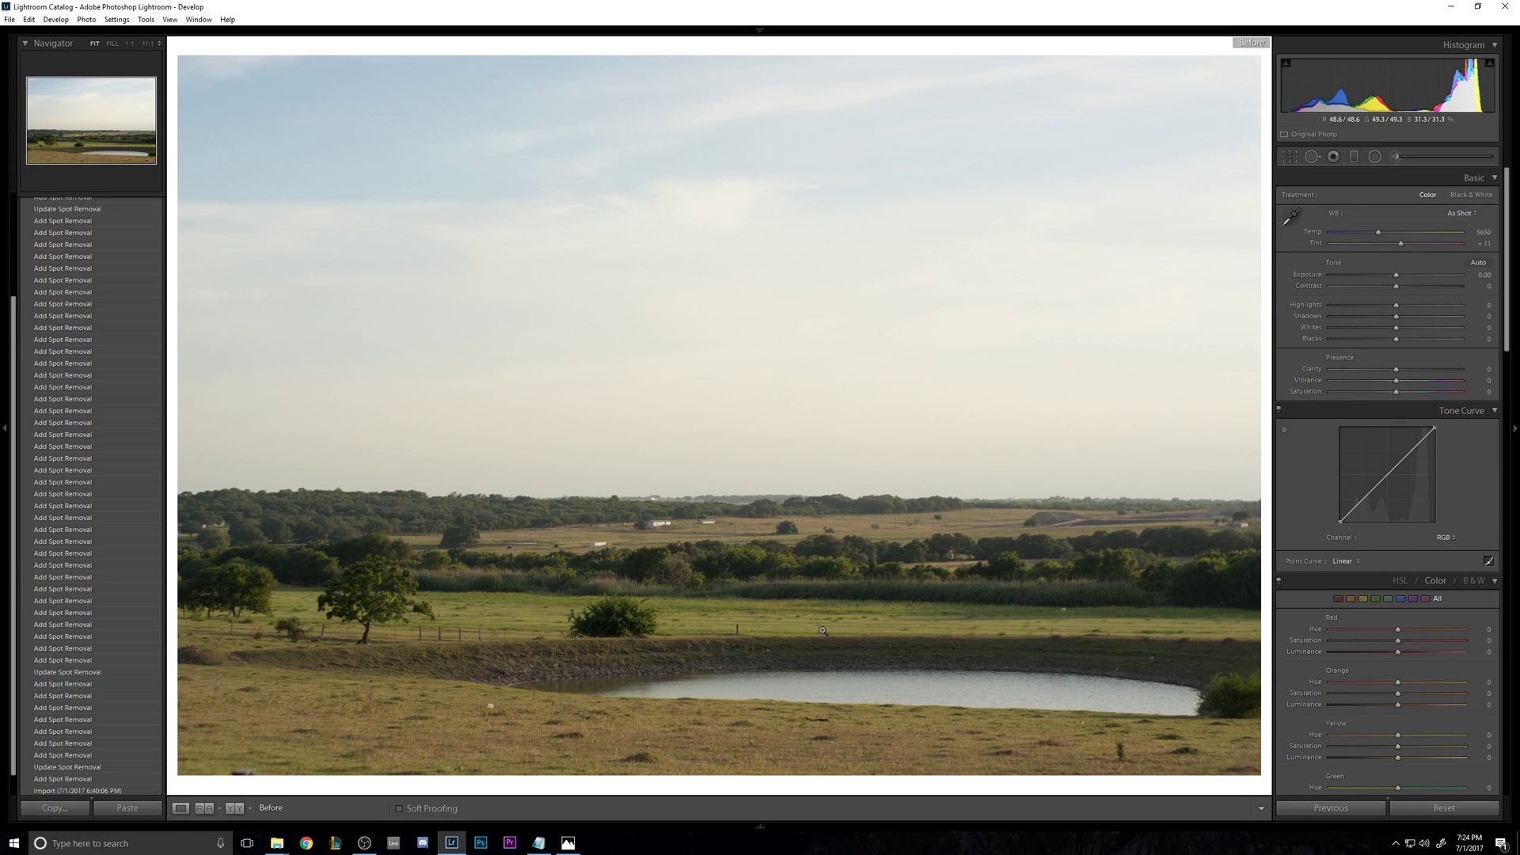
pyautogui.press('\\')
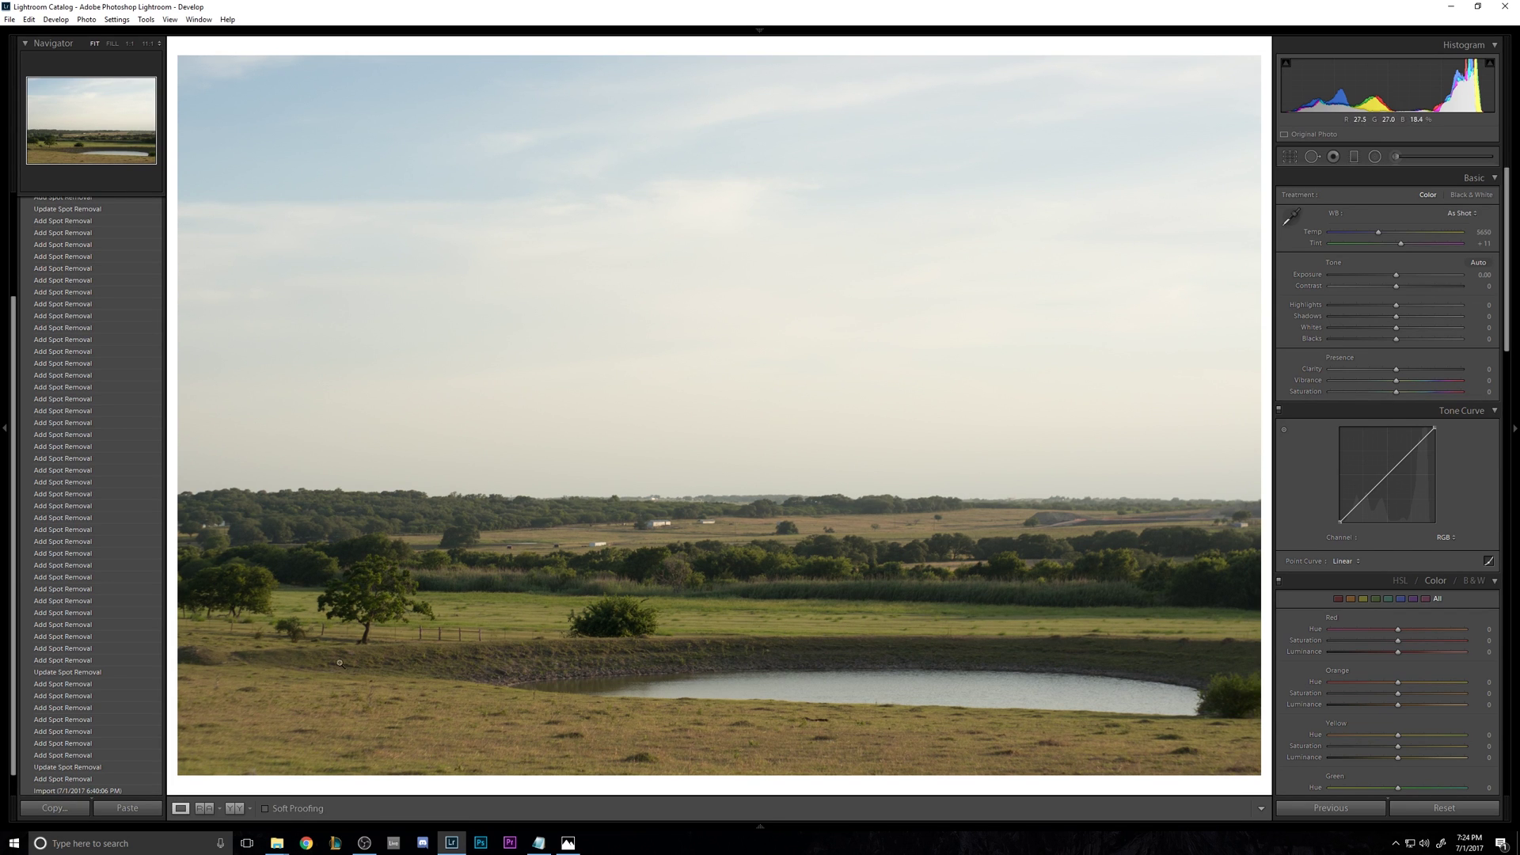
pyautogui.press('\\')
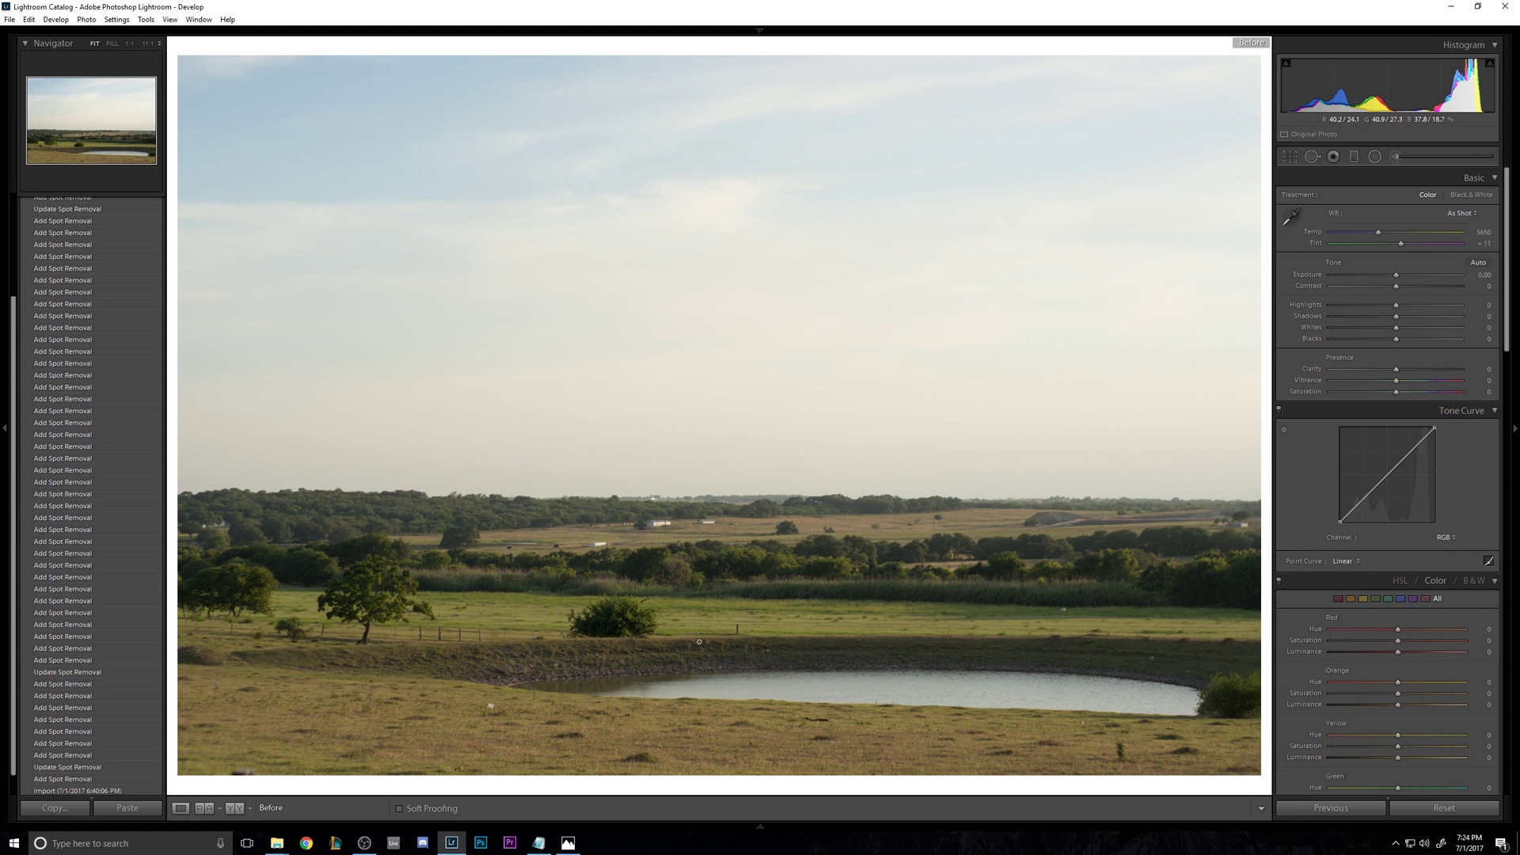
pyautogui.press('\\')
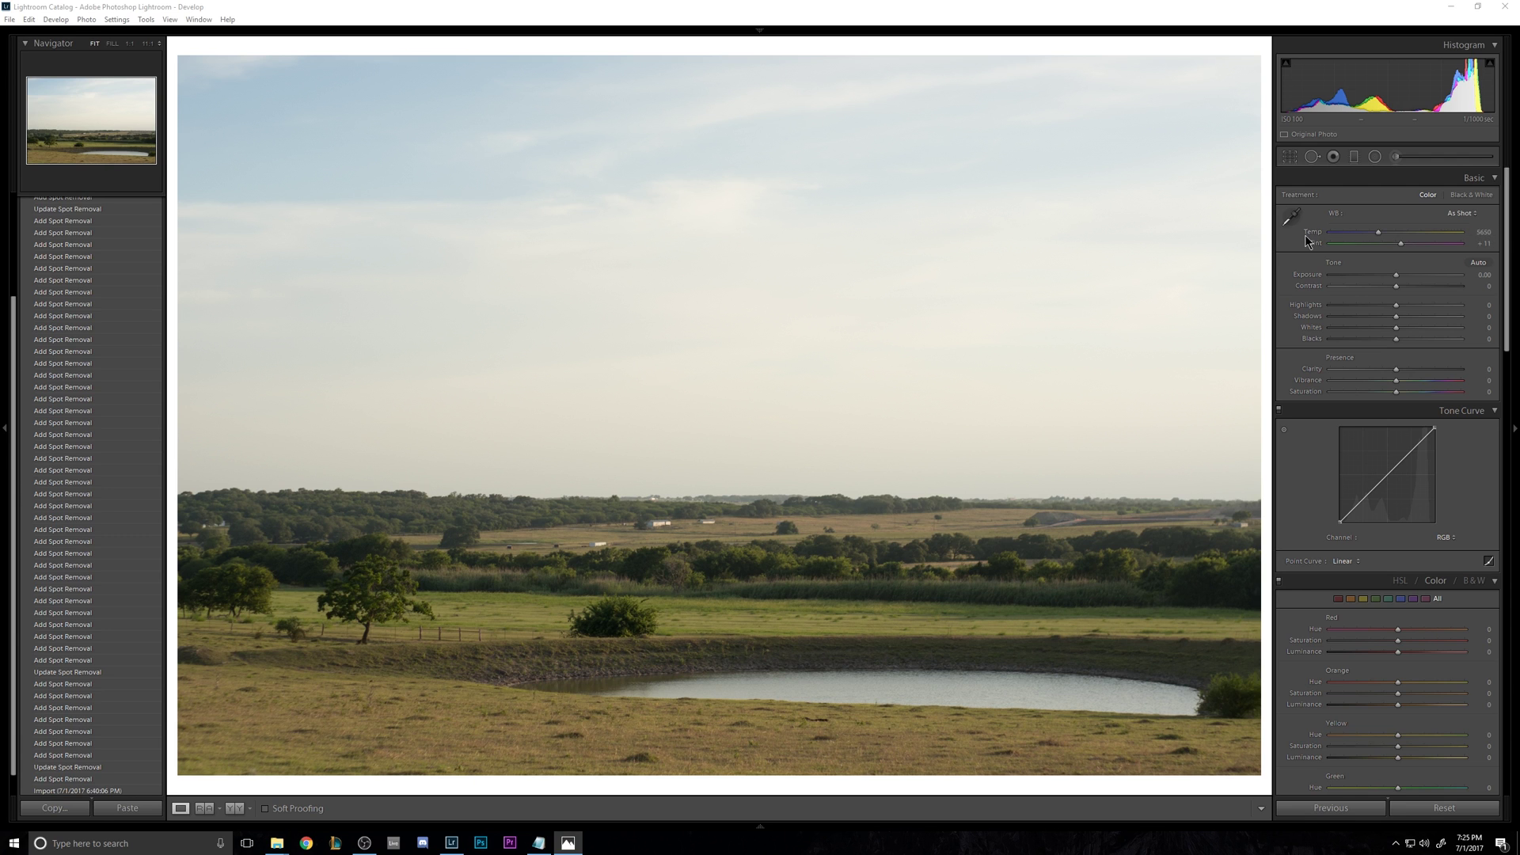
# Warm the photo's white balance by setting the temperature to 6050.
pyautogui.click(1475, 232)
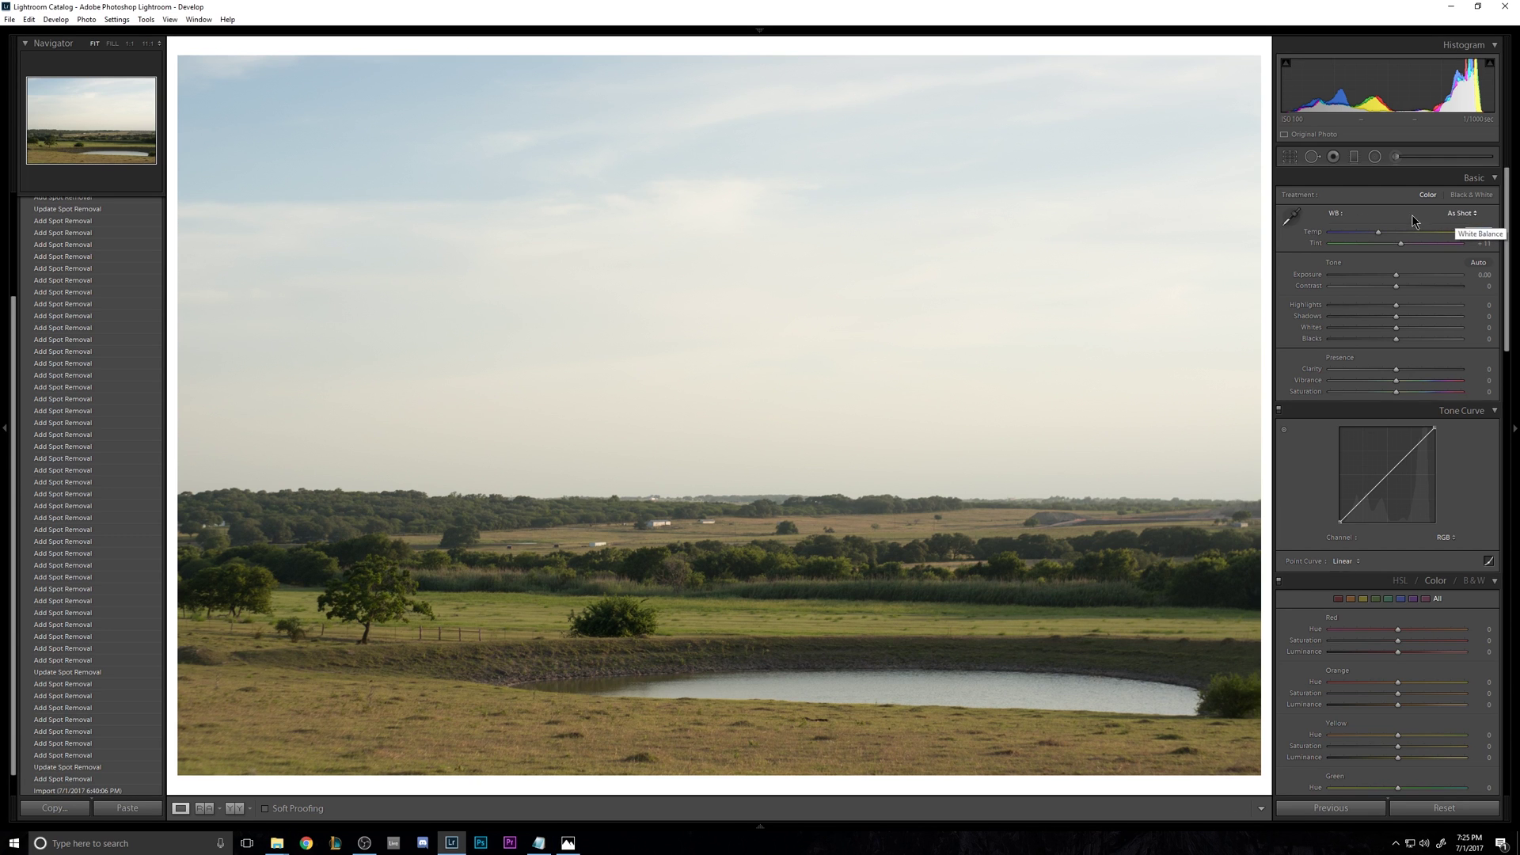
pyautogui.click(1419, 226)
pyautogui.moveTo(1378, 231)
pyautogui.mouseDown()
pyautogui.moveTo(1454, 237)
pyautogui.moveTo(1386, 244)
pyautogui.mouseUp()
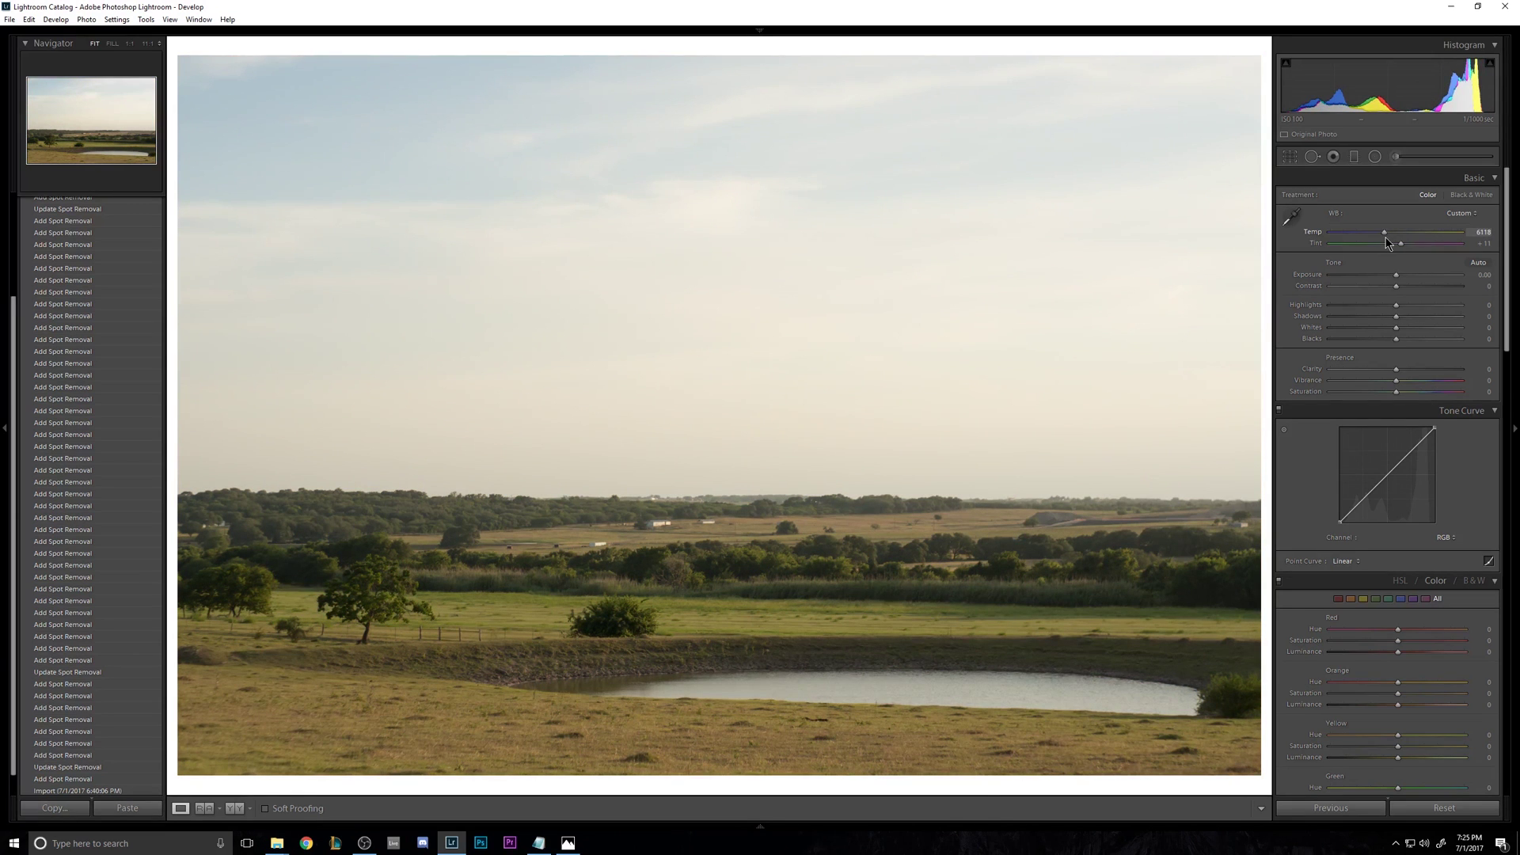
pyautogui.click(1480, 232)
pyautogui.write('6050')
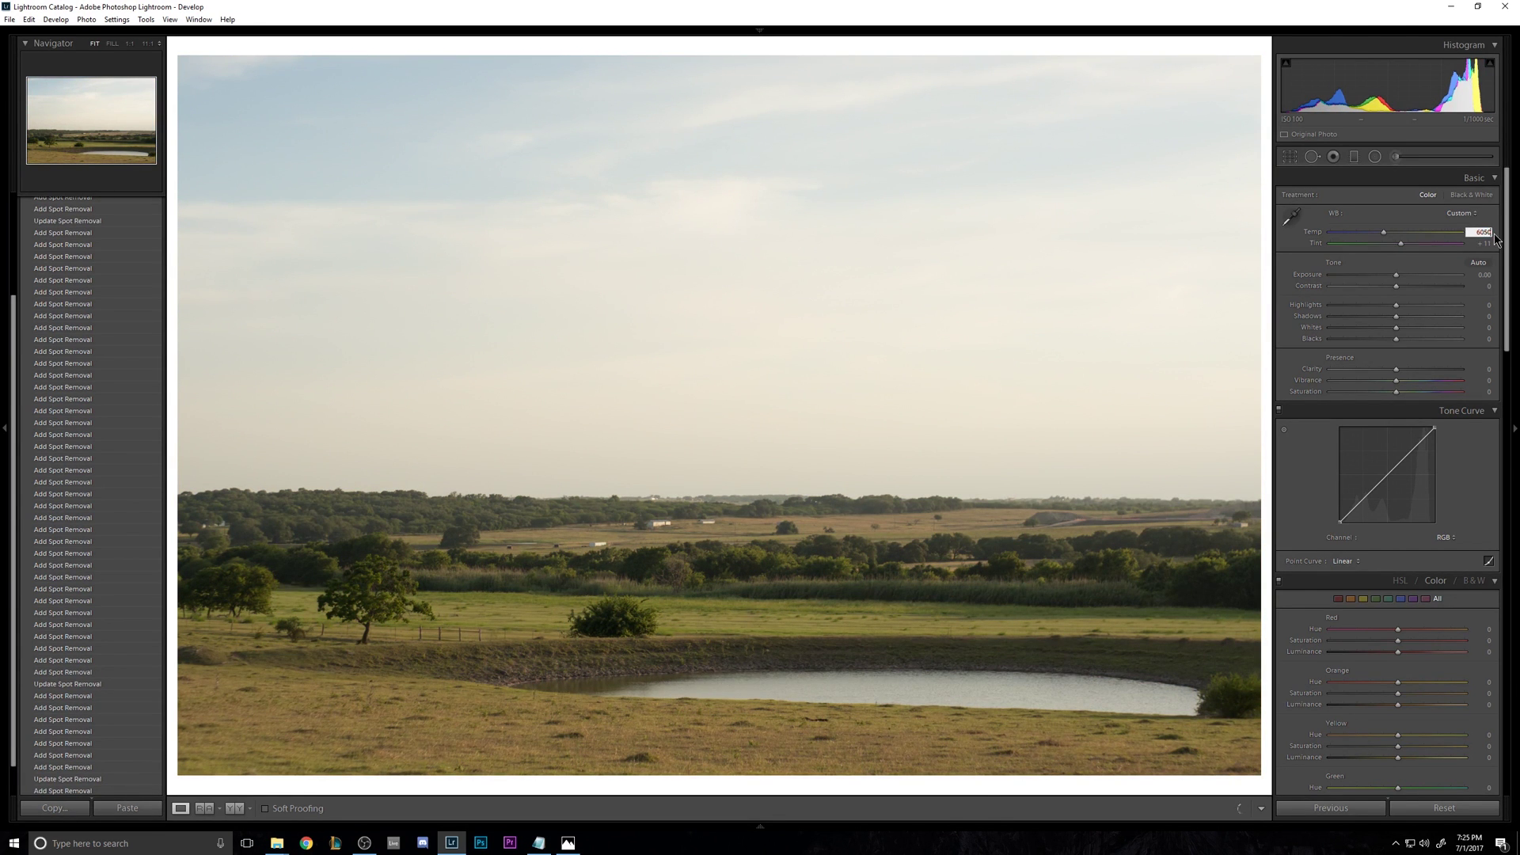
pyautogui.press('Return')
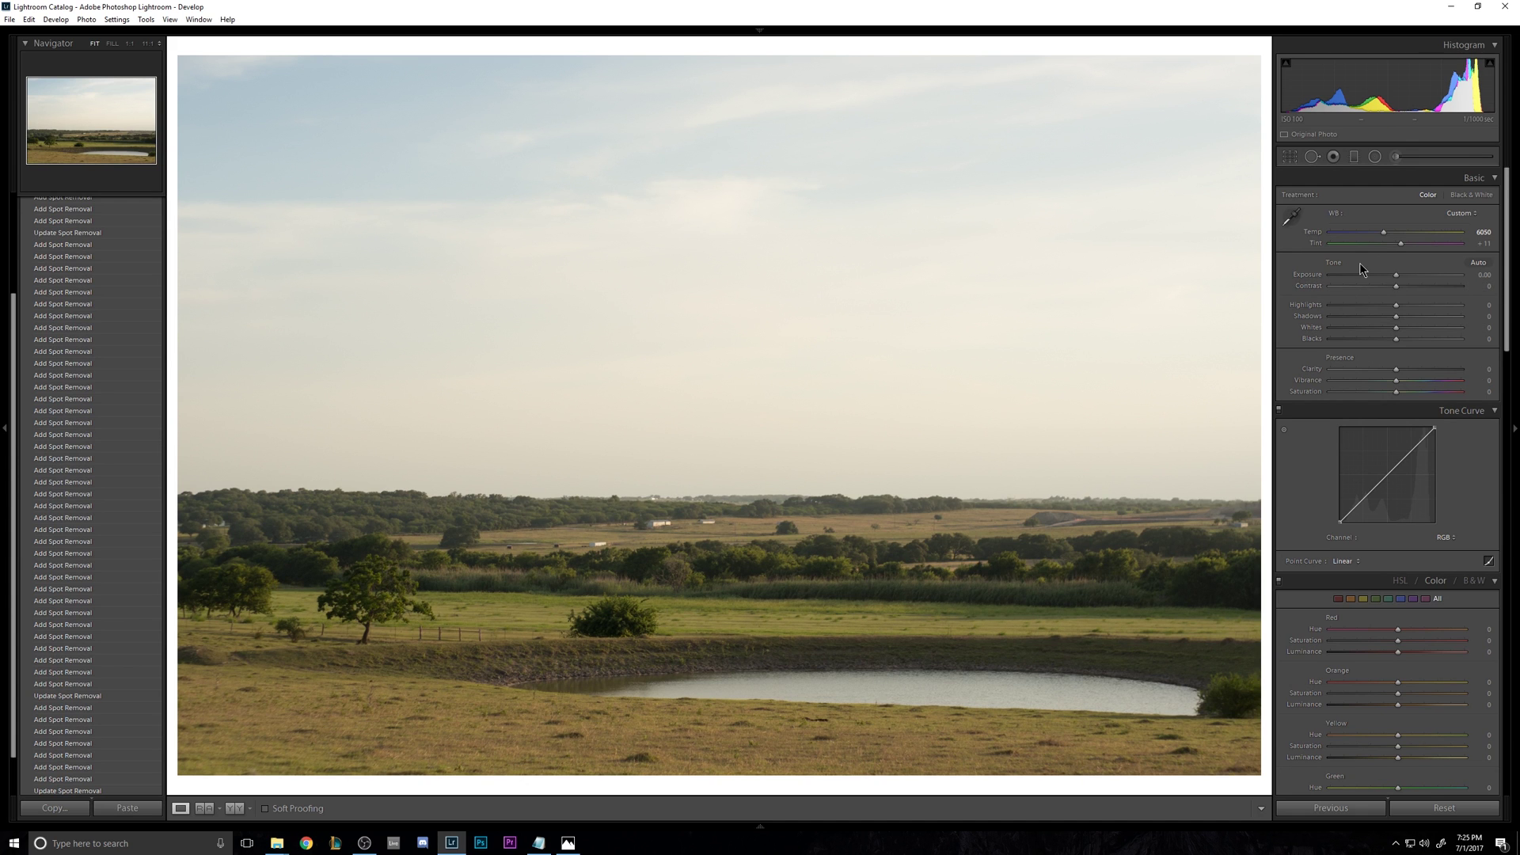
# Set the exposure to +0.20 and the contrast to -10.
pyautogui.moveTo(1394, 275); pyautogui.dragTo(1399, 275)
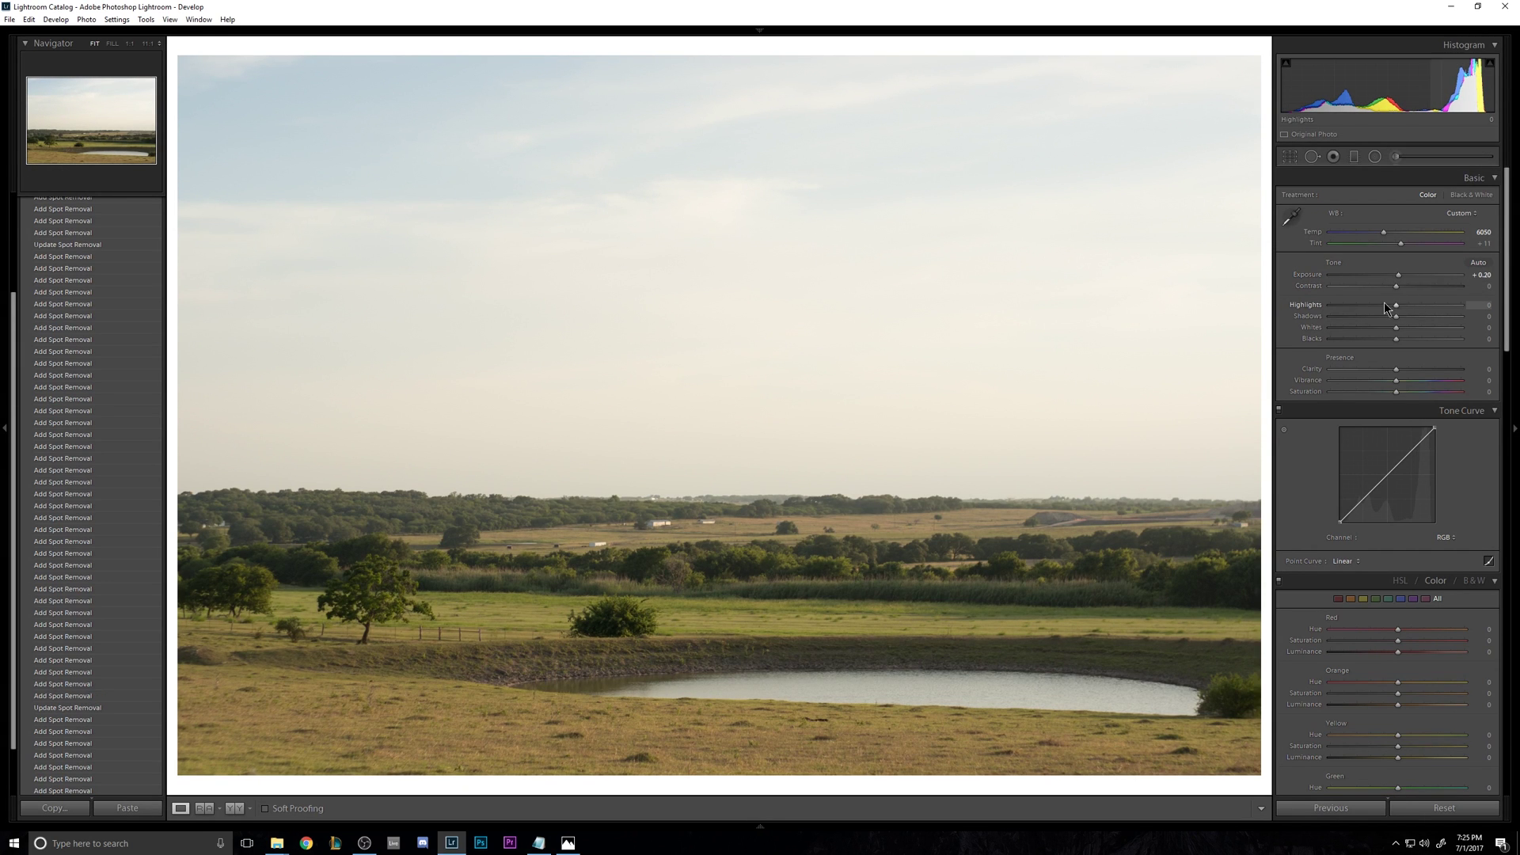
pyautogui.click(1479, 286)
pyautogui.write('- ')
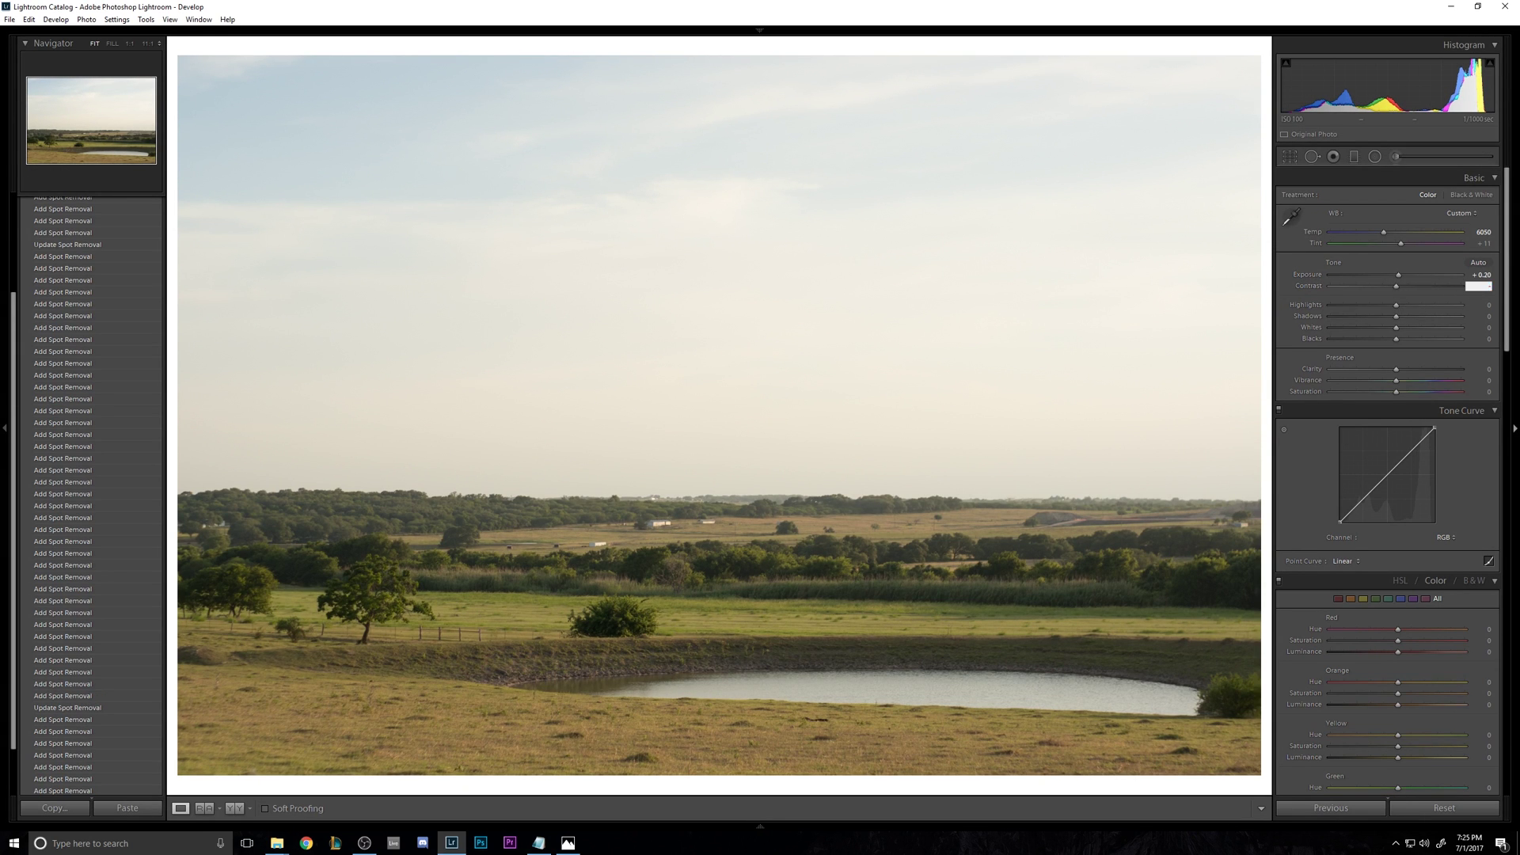
pyautogui.write('10')
pyautogui.press('Return')
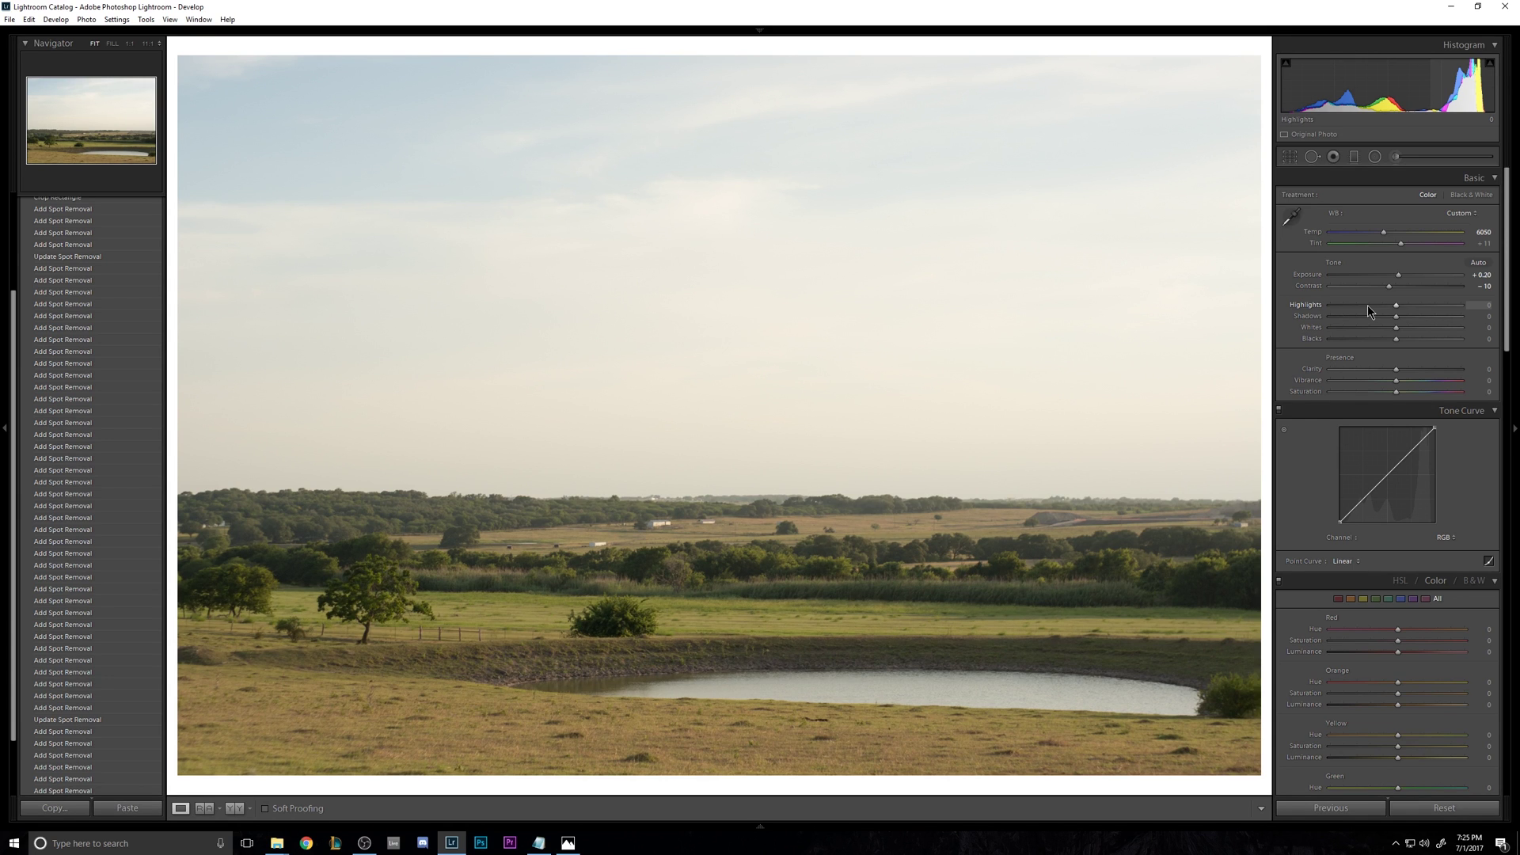
# Set Highlights to -100 and Shadows to +100, and auto-set Whites to +42 and Blacks to -50.
pyautogui.moveTo(1367, 306); pyautogui.dragTo(1249, 292)
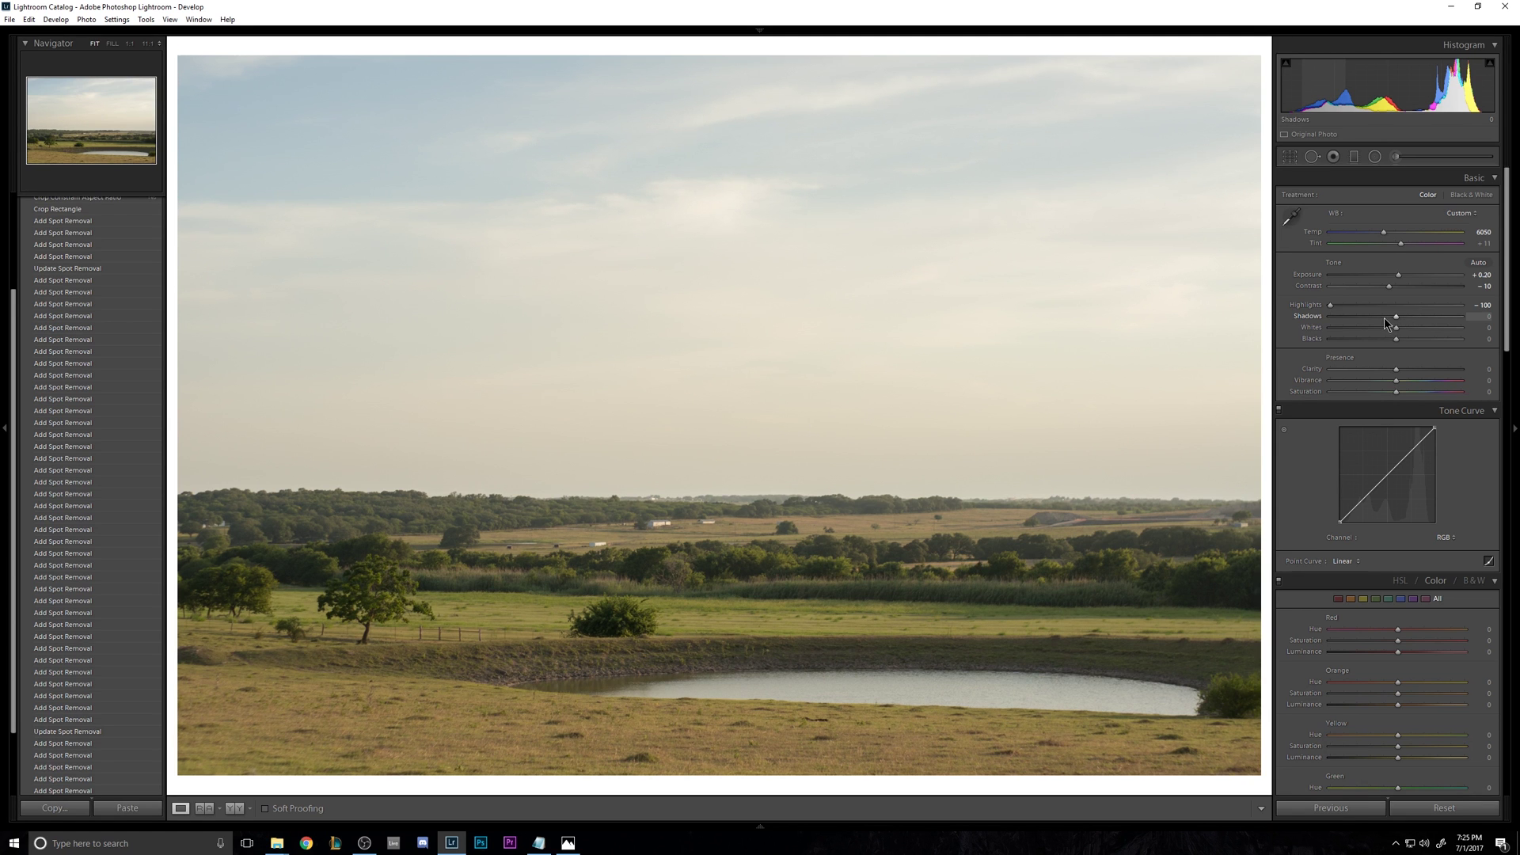
pyautogui.moveTo(1381, 320); pyautogui.dragTo(1517, 340)
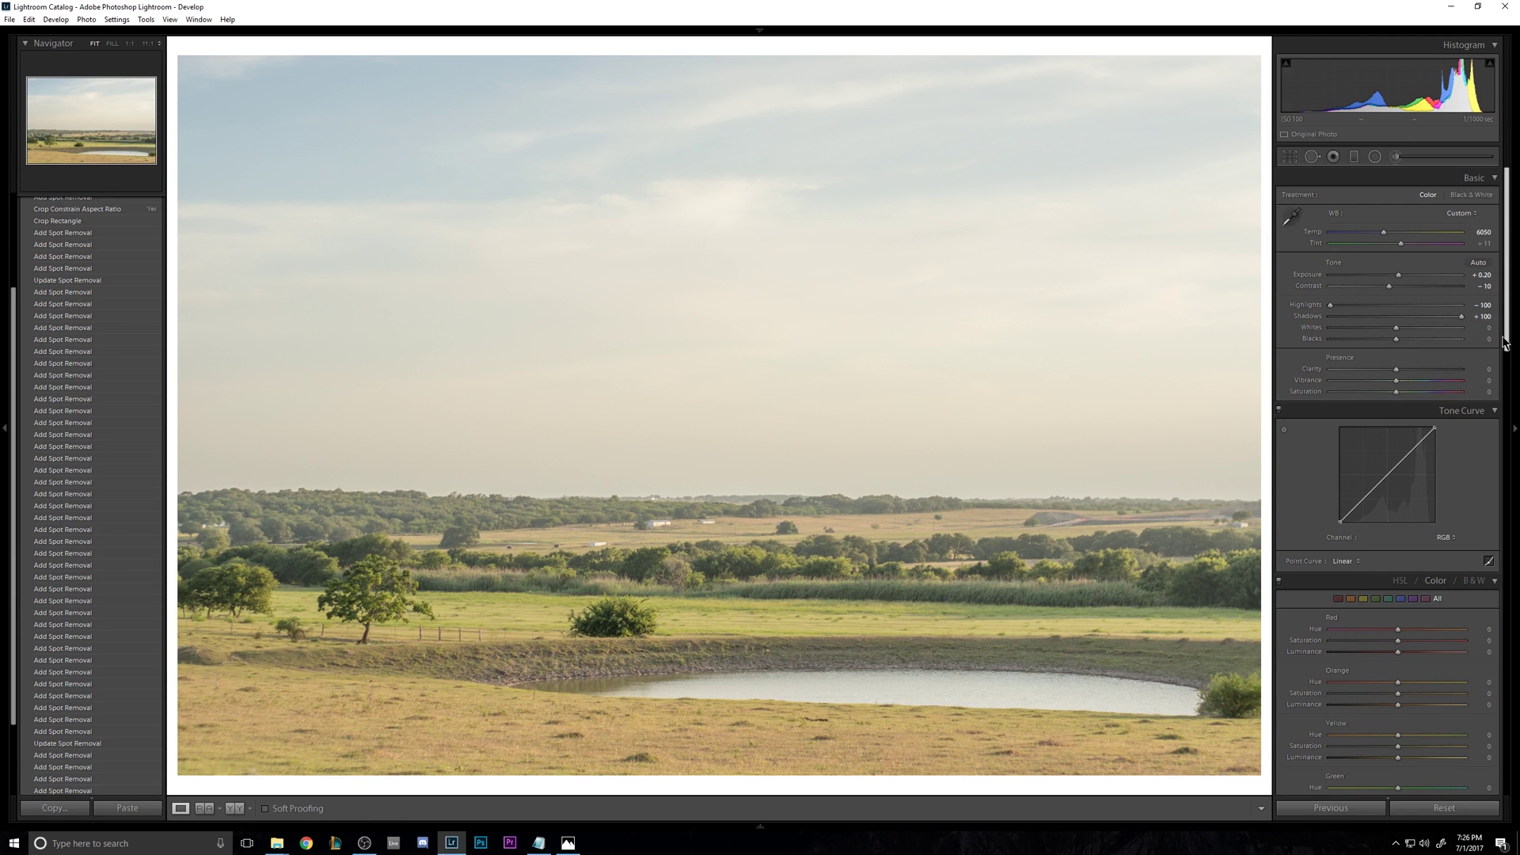
pyautogui.press('shift')
pyautogui.keyDown('shift'); pyautogui.doubleClick(1308, 327); pyautogui.keyUp('shift')
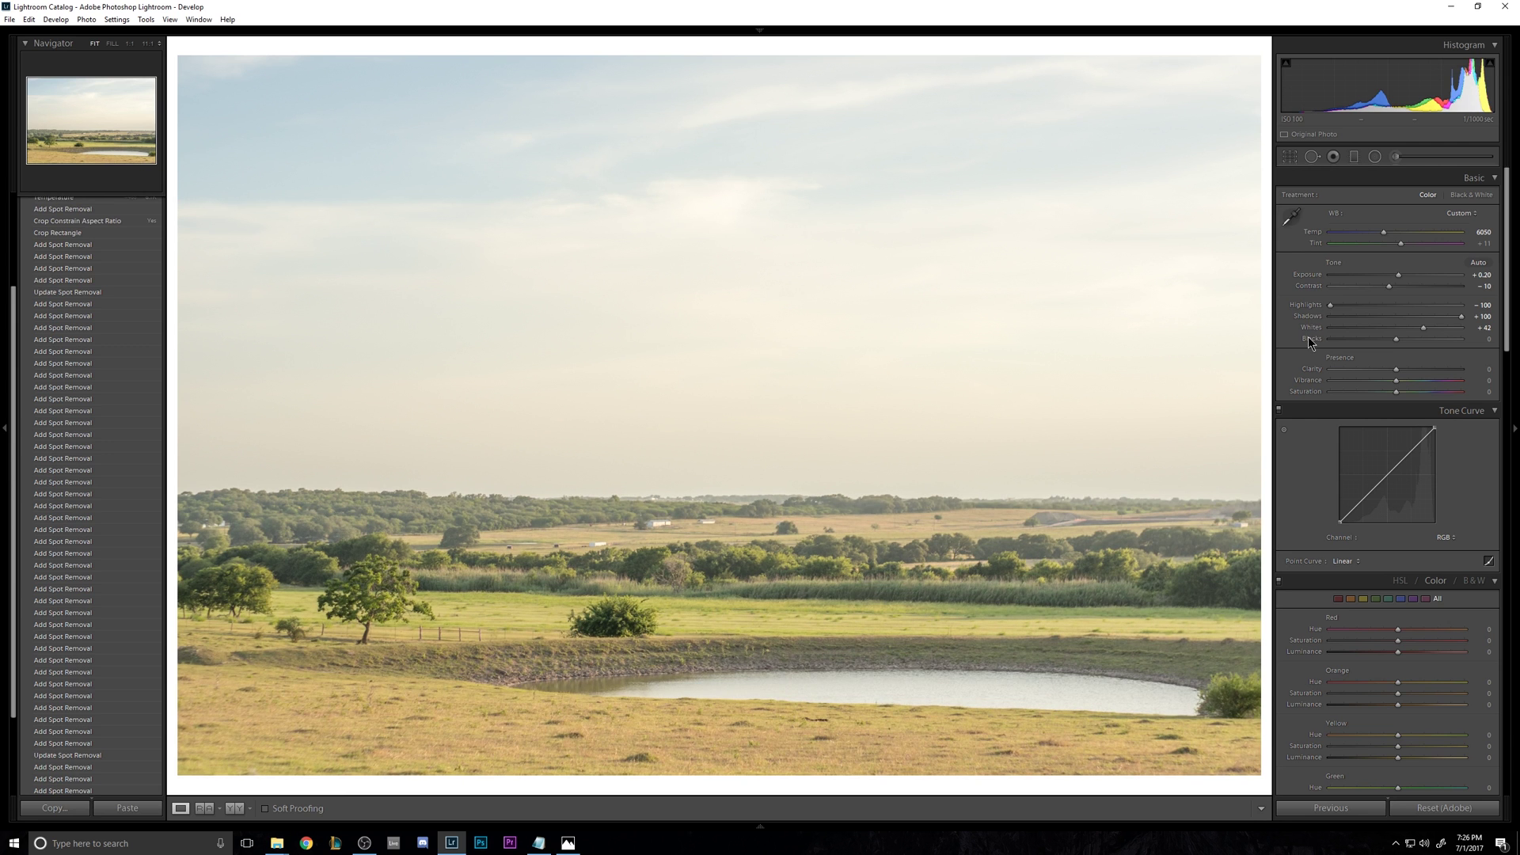
pyautogui.keyDown('shift'); pyautogui.doubleClick(1309, 339); pyautogui.keyUp('shift')
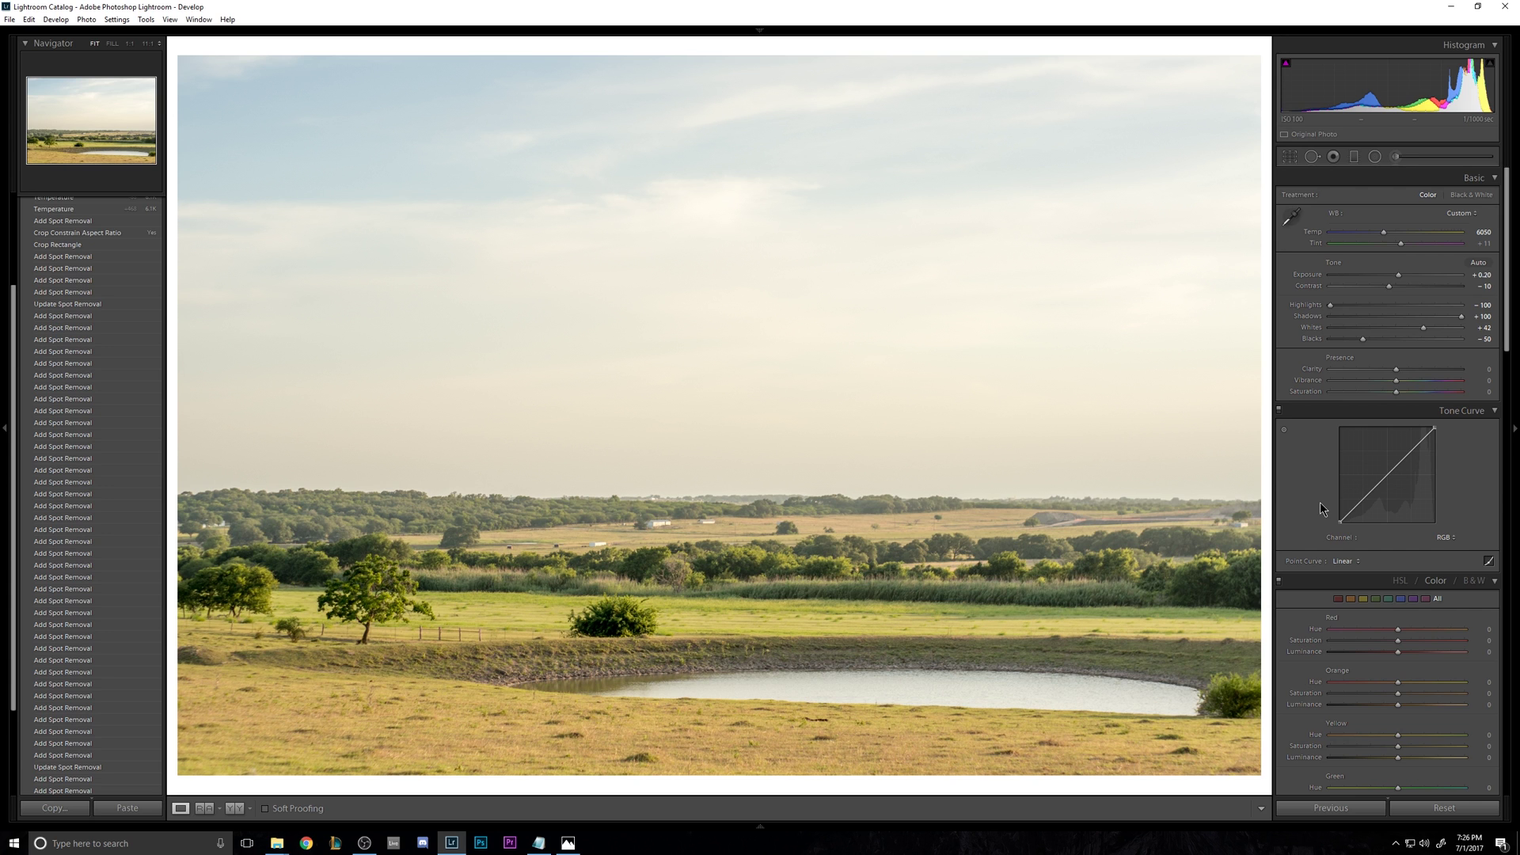
# Add three control points along the RGB tone curve, one each for shadows, midtones and highlights, undoing the misplaced points.
pyautogui.click(1488, 560)
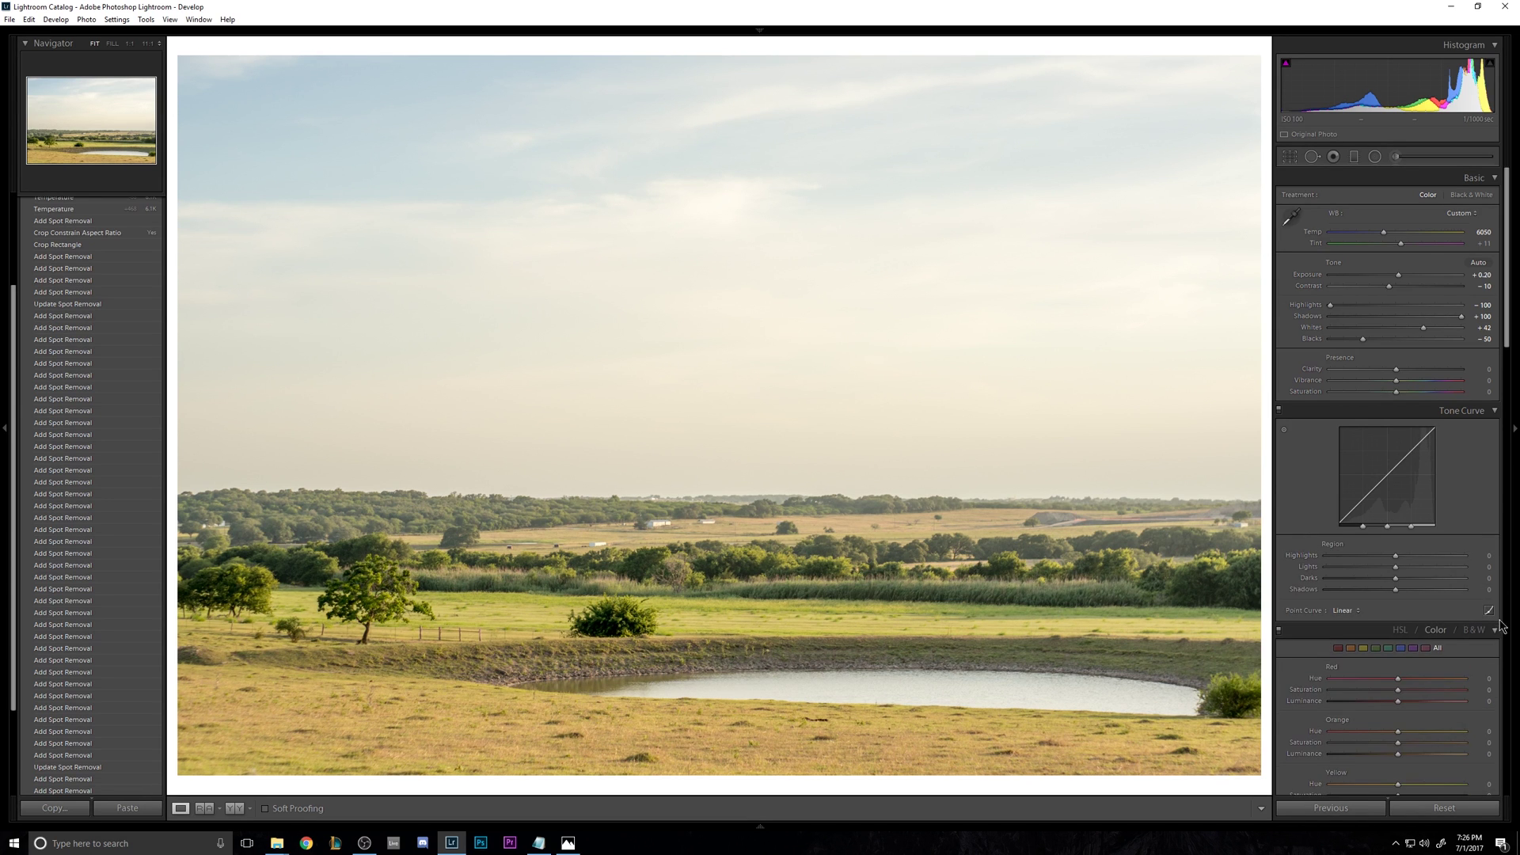
pyautogui.click(1488, 610)
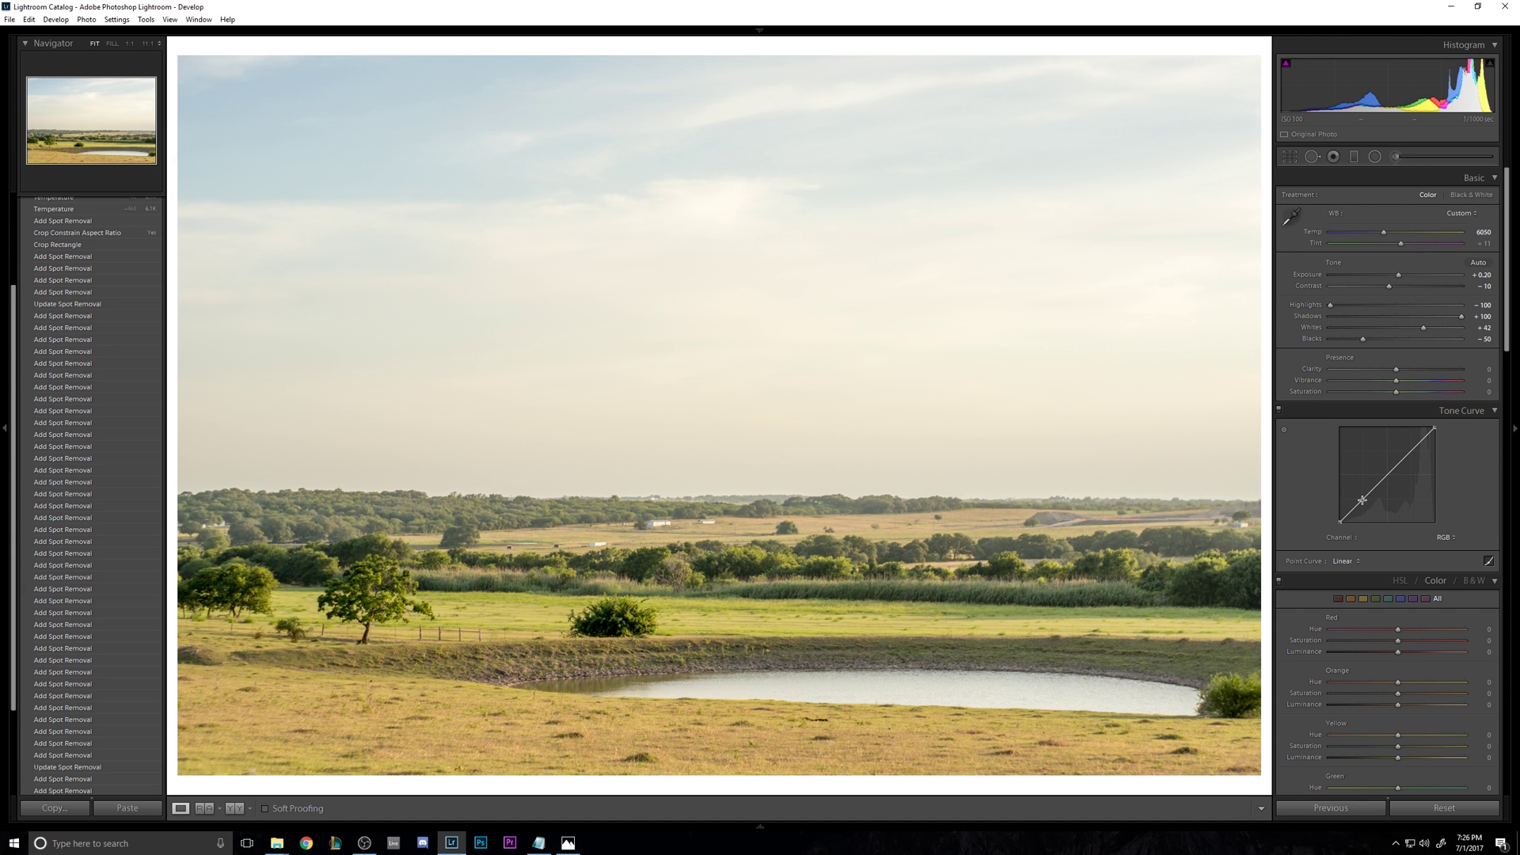
pyautogui.click(1361, 500)
pyautogui.click(1389, 478)
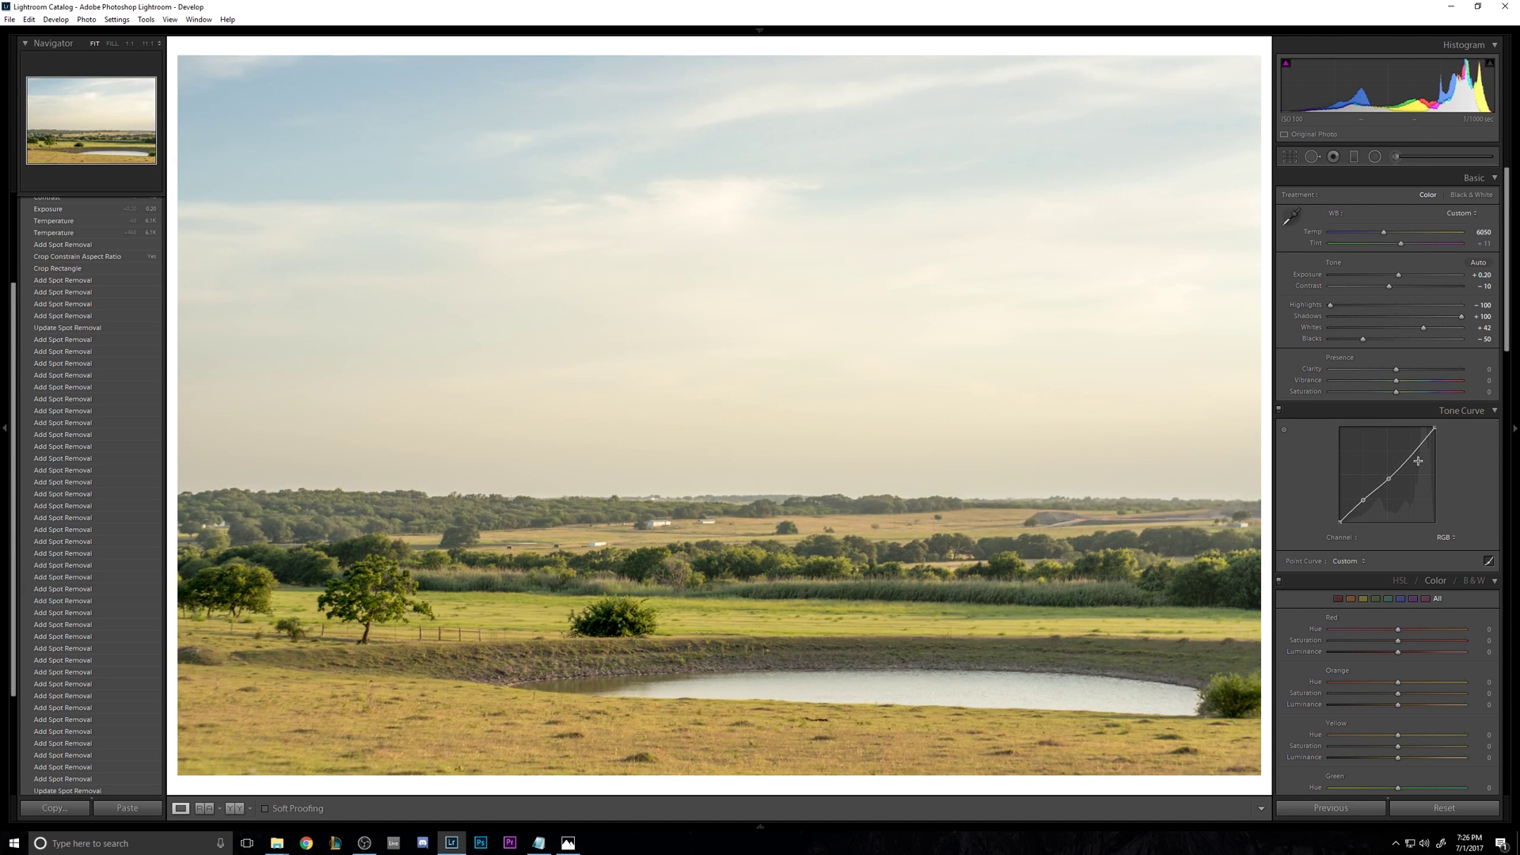
pyautogui.hotkey('ctrl', 'z')
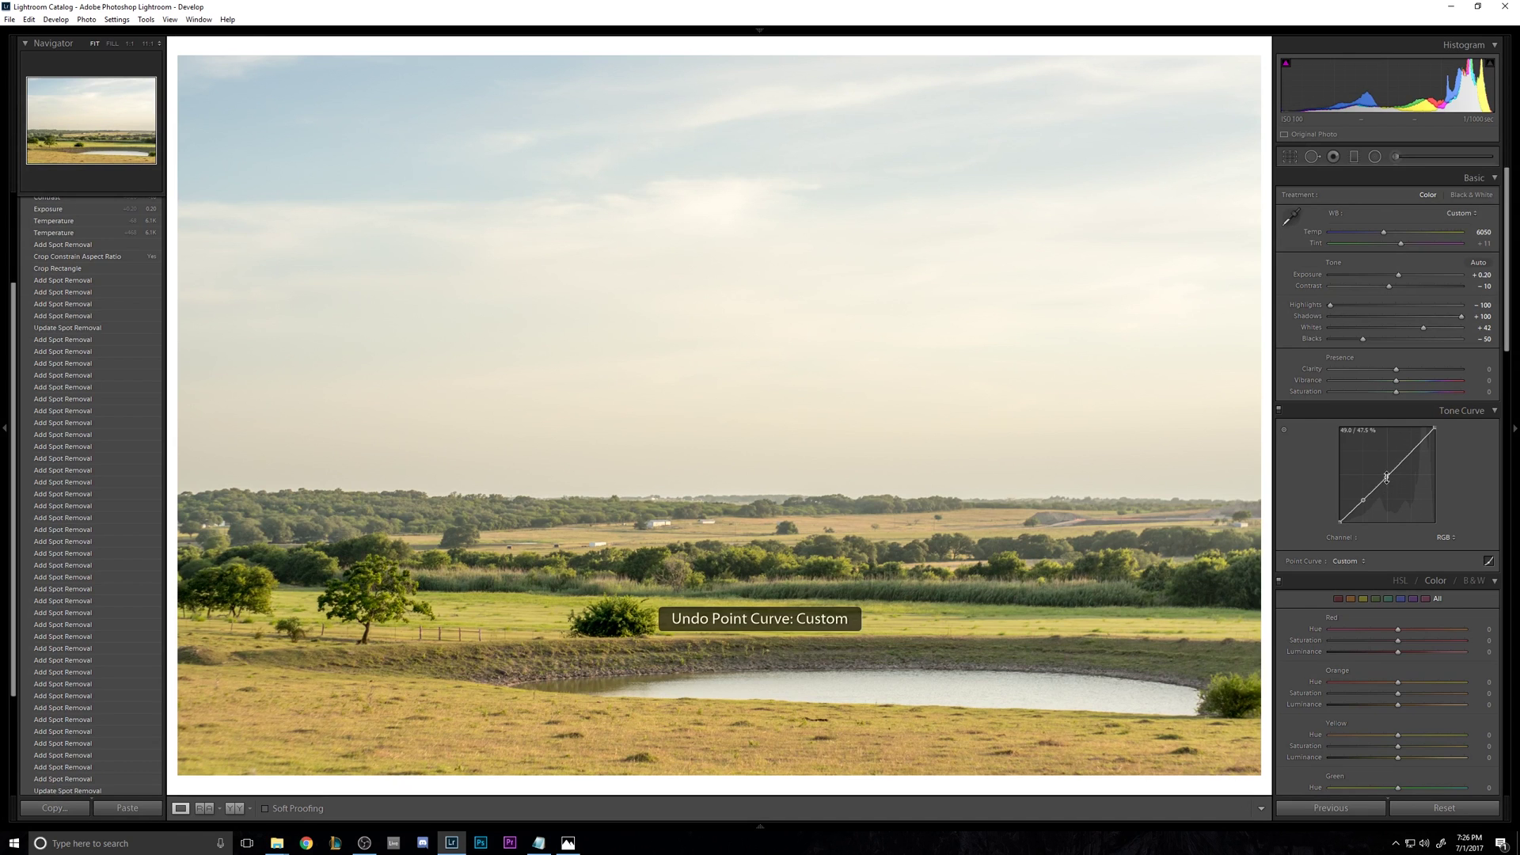
pyautogui.click(1413, 452)
pyautogui.hotkey('ctrl', 'z')
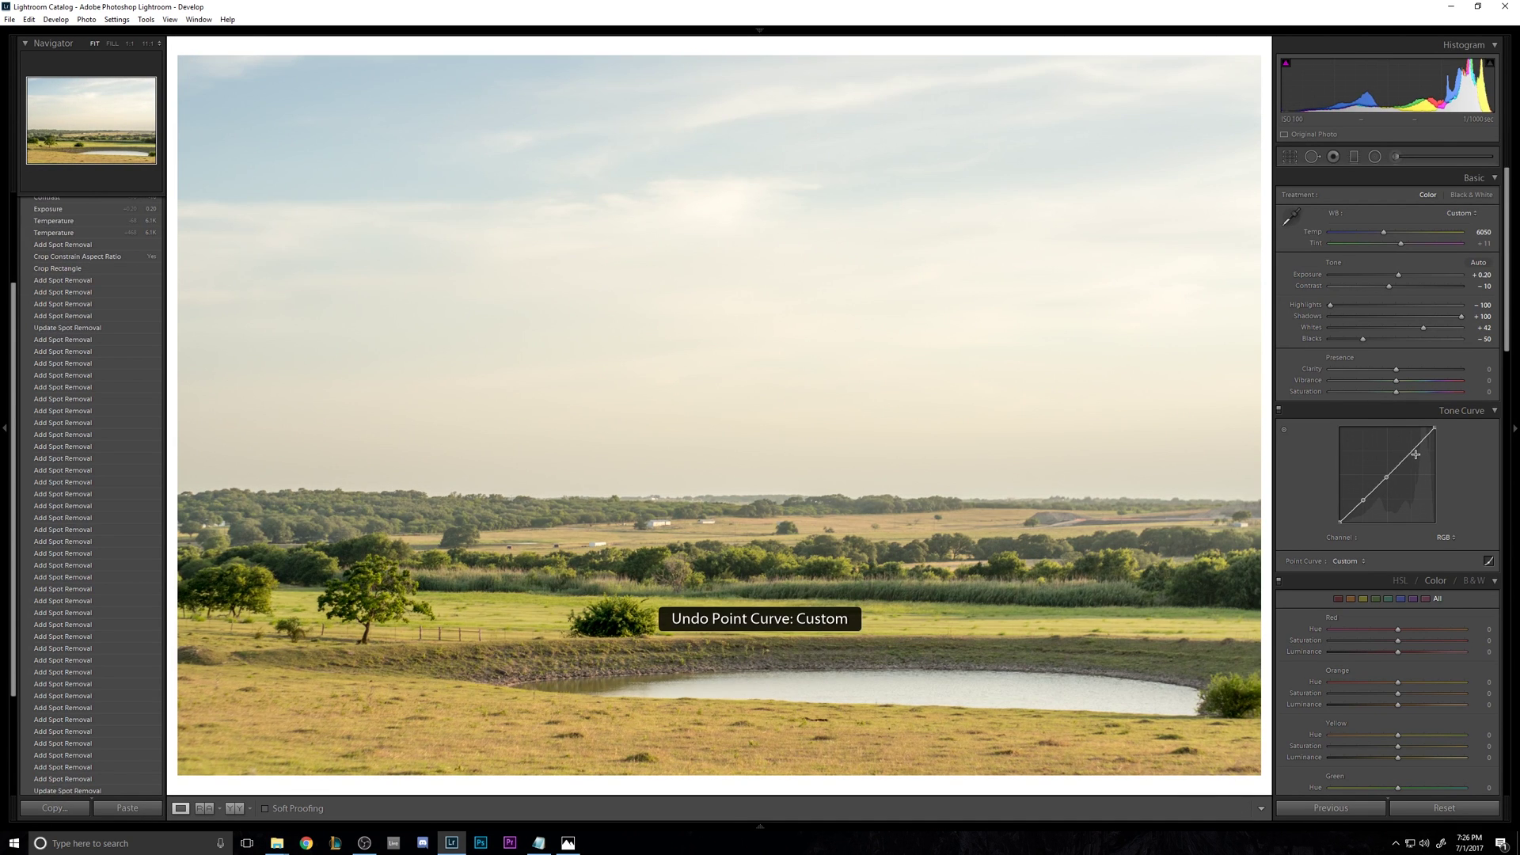
pyautogui.click(1413, 455)
pyautogui.hotkey('ctrl', 'z')
pyautogui.click(1413, 452)
pyautogui.hotkey('ctrl', 'z')
pyautogui.click(1412, 452)
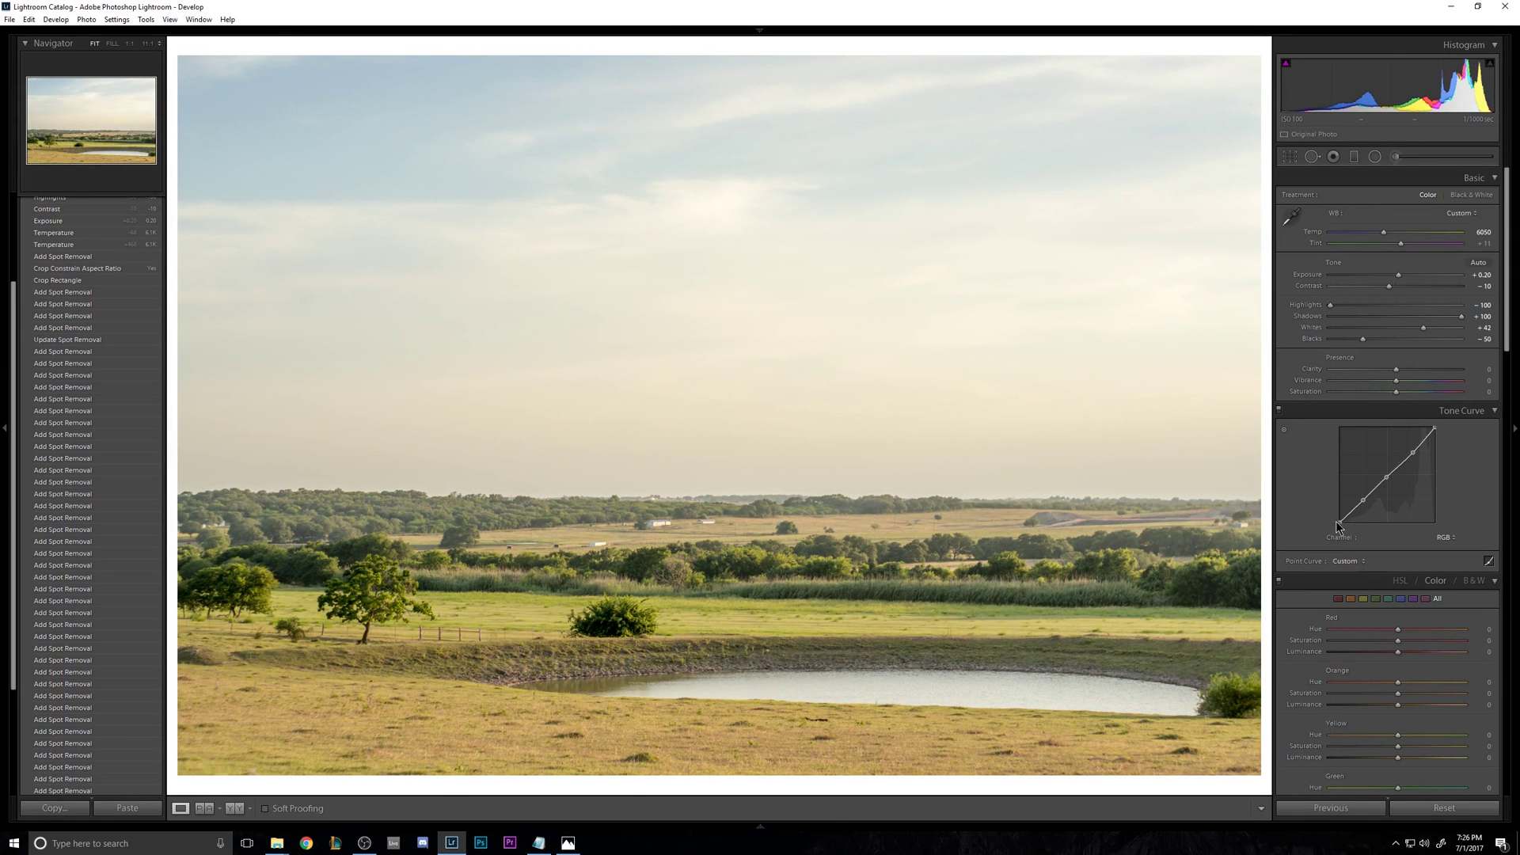
# Shape the tone curve by raising the black point and lowering the shadows, and compare the photo with the curve off and on.
pyautogui.moveTo(1339, 518); pyautogui.dragTo(1392, 484)
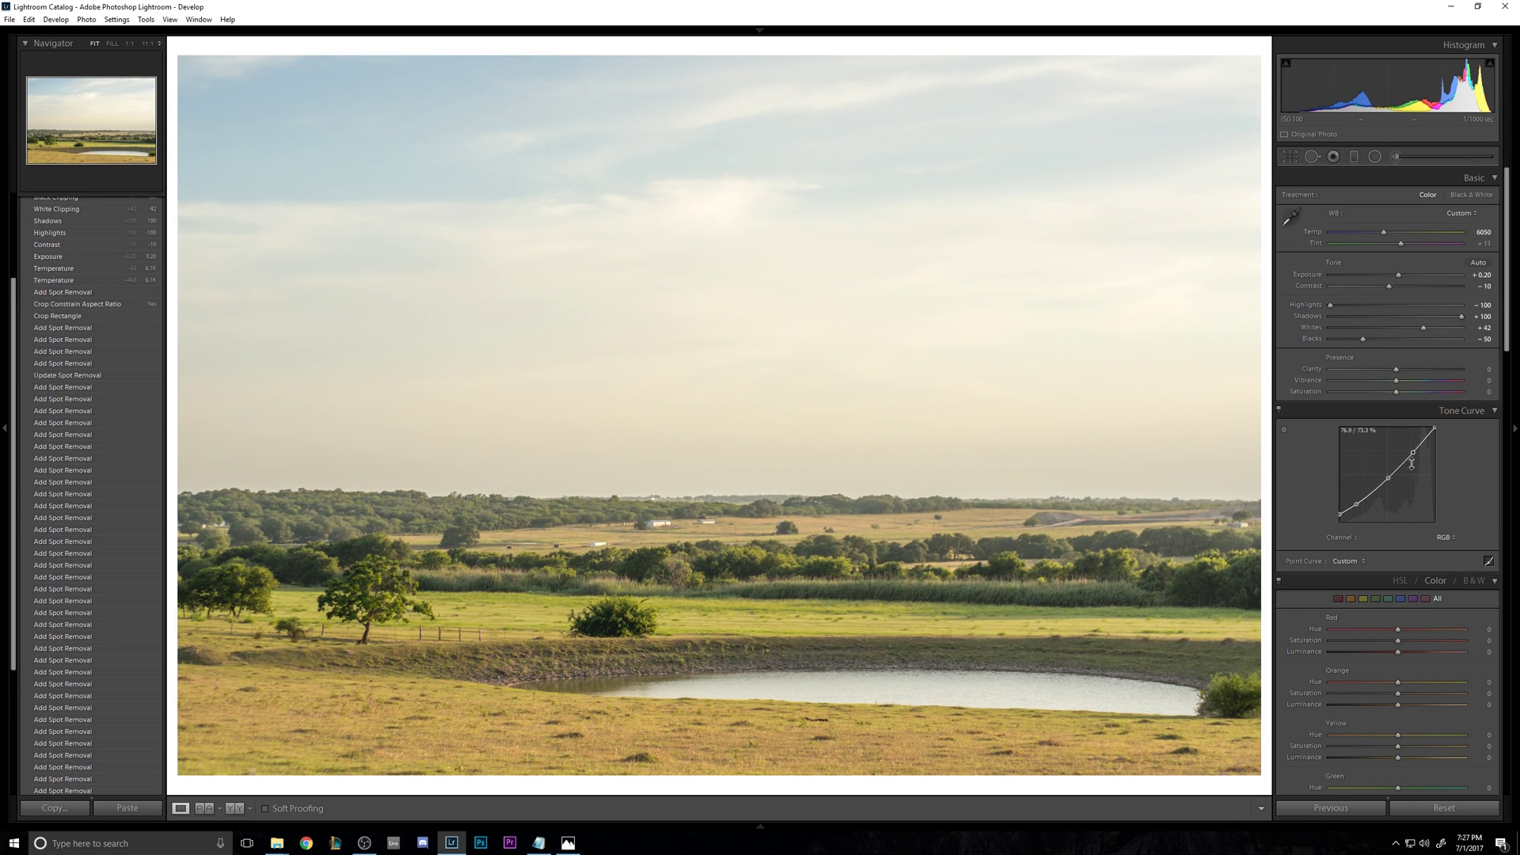
pyautogui.moveTo(1413, 456); pyautogui.dragTo(1414, 453)
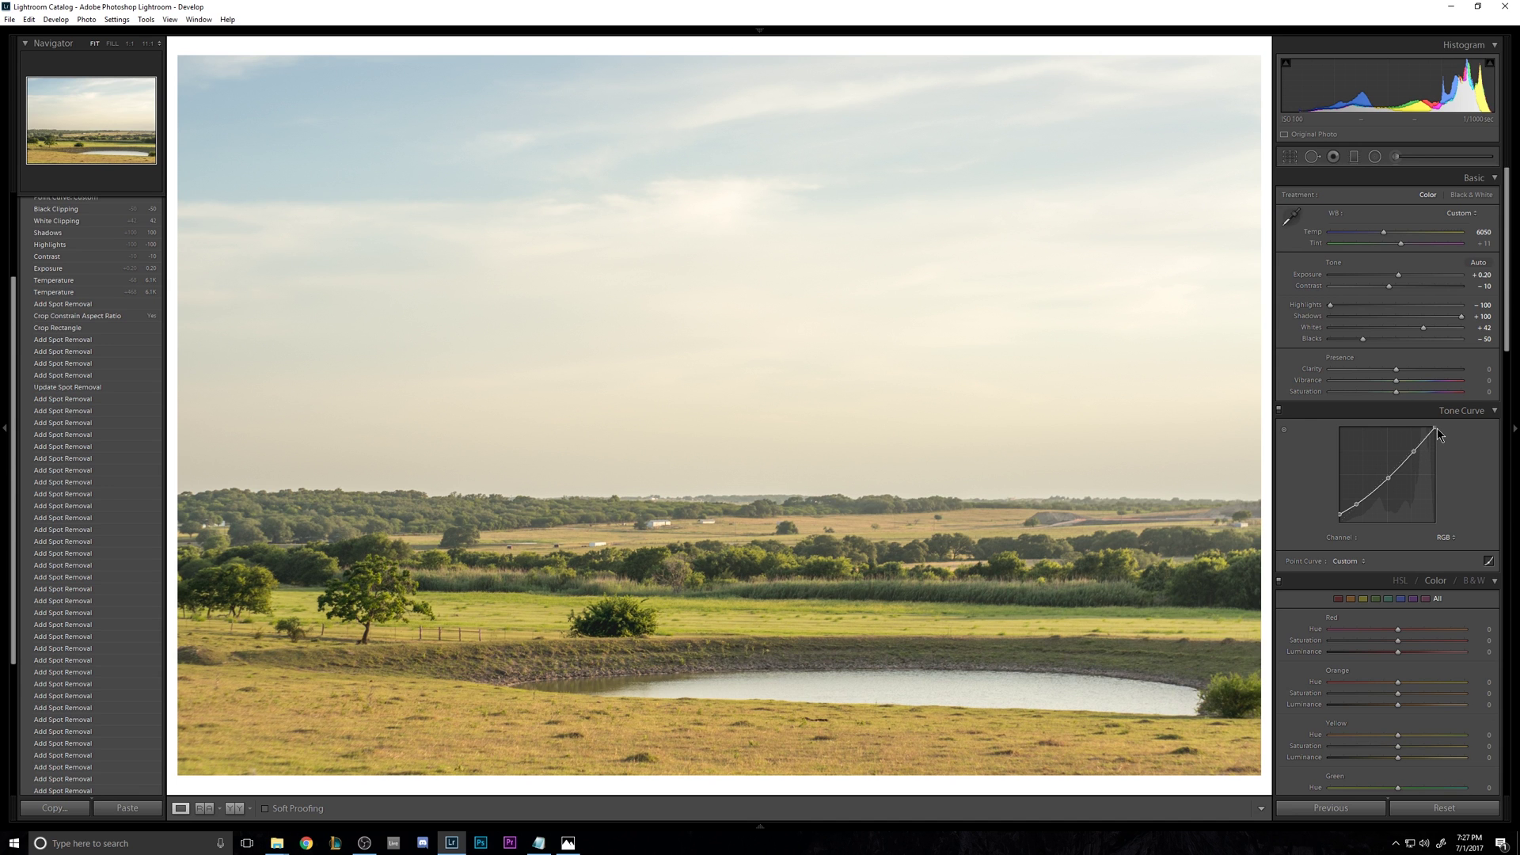
pyautogui.click(1278, 411)
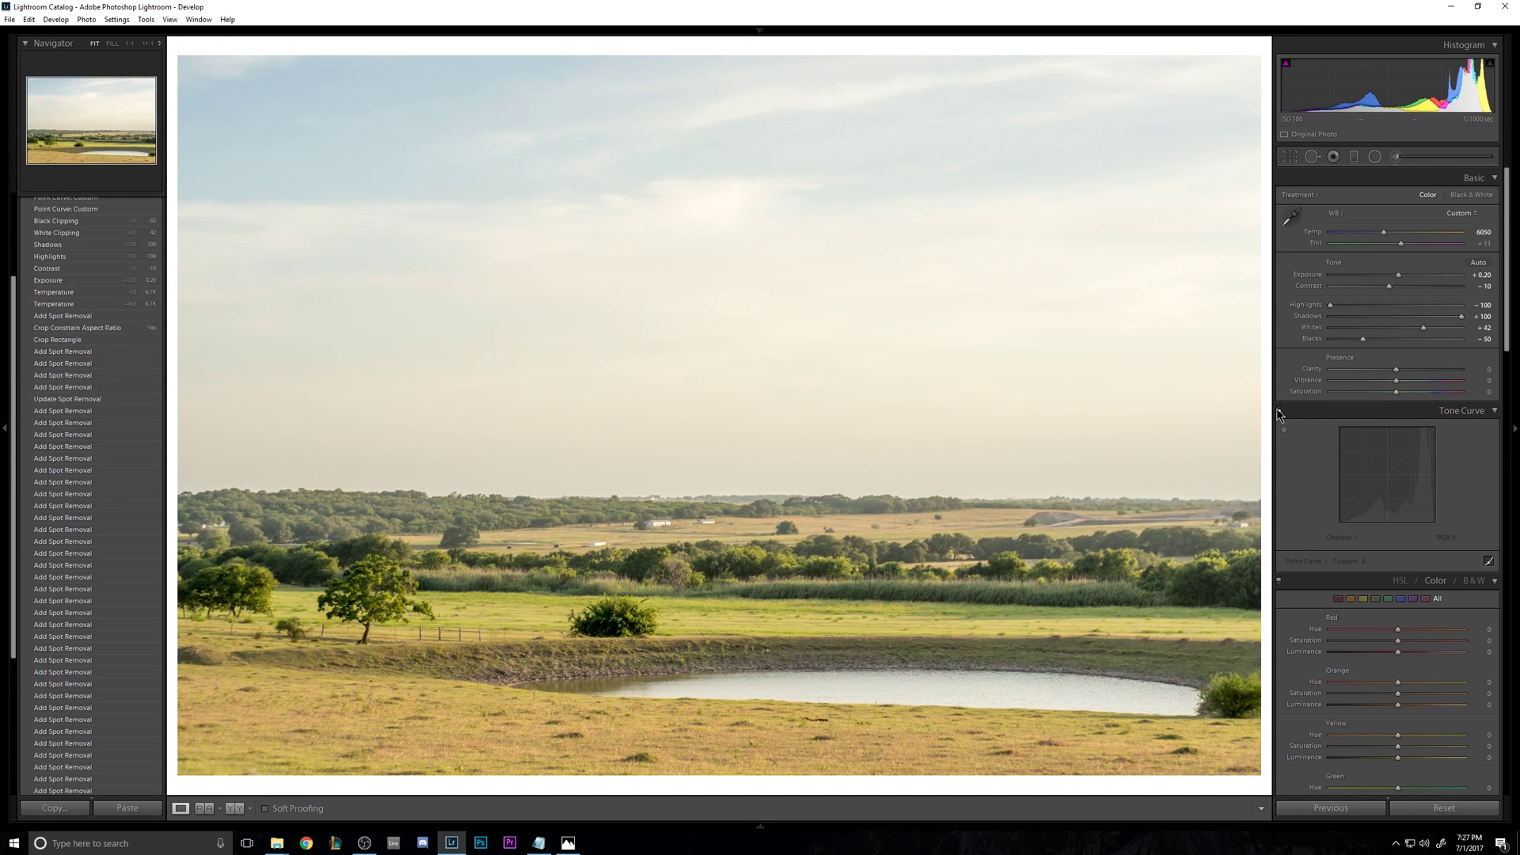
pyautogui.click(1278, 411)
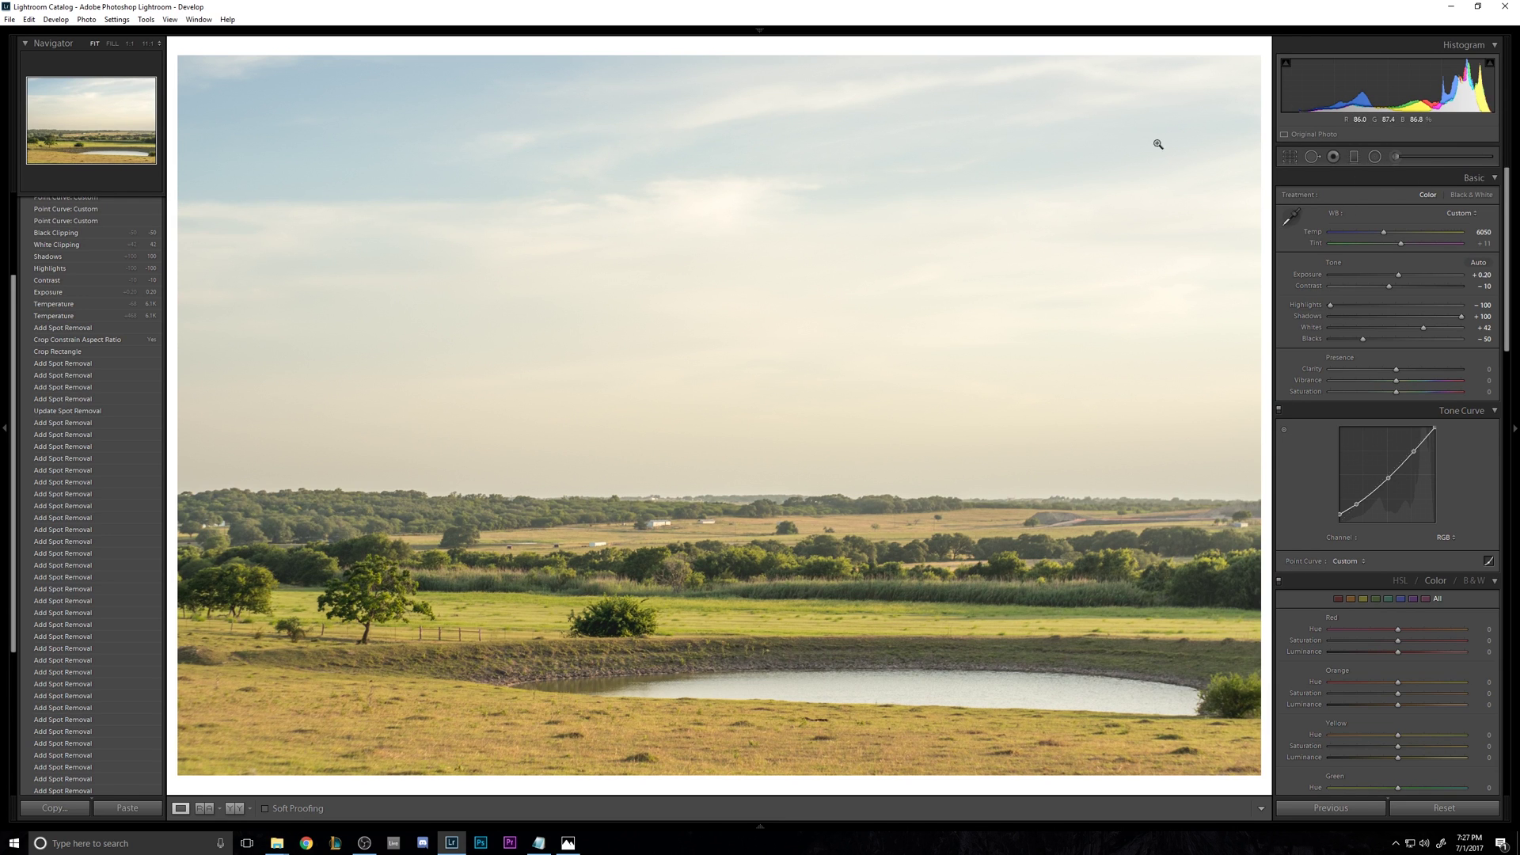
# Start a graduated filter with exposure reset to 0 and draw it downward from the upper edge of the sky.
pyautogui.click(1354, 157)
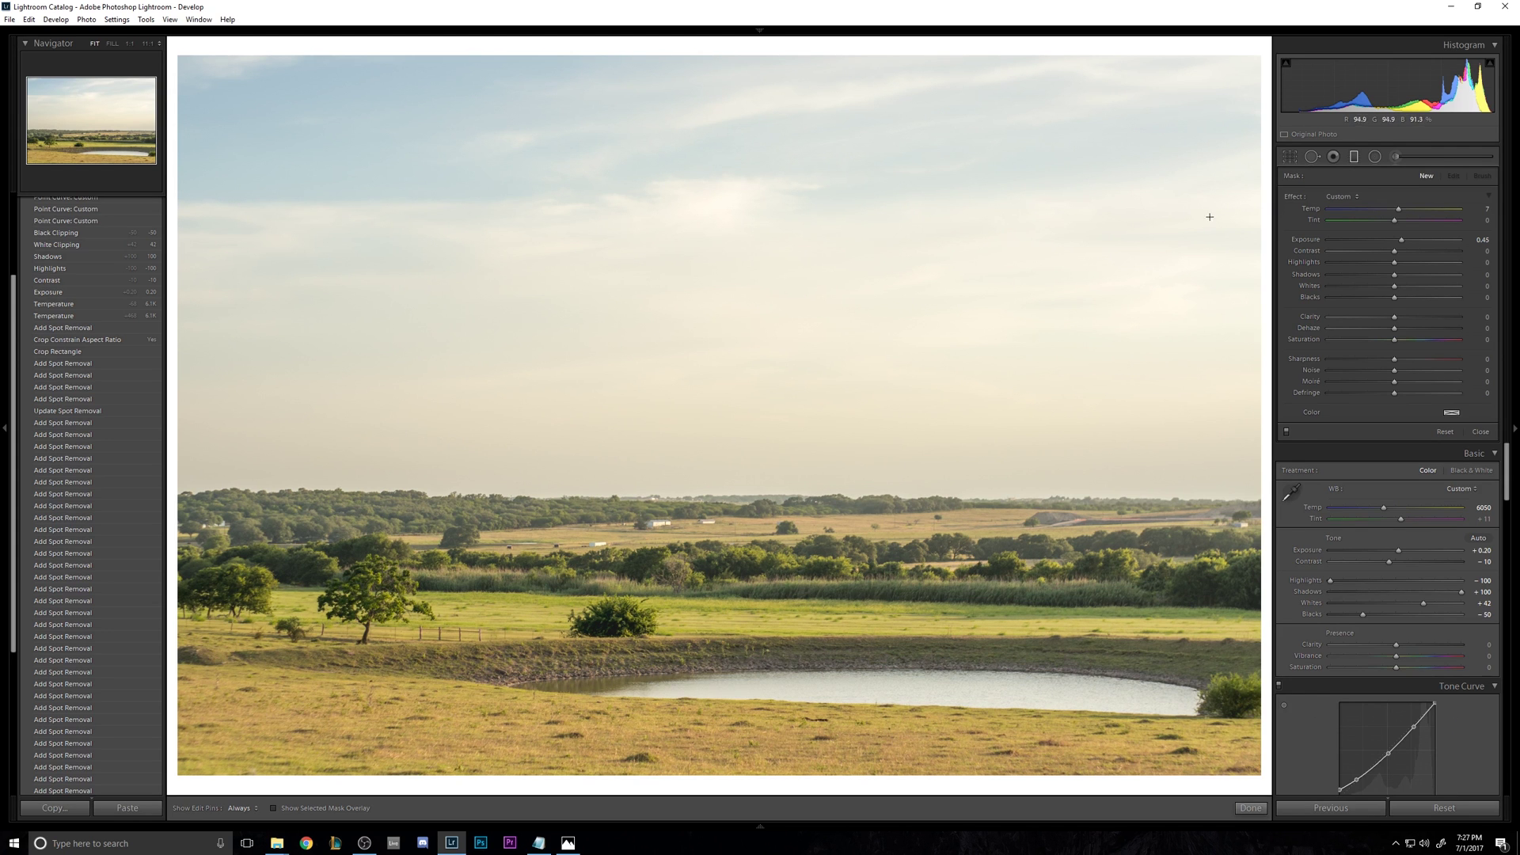
pyautogui.doubleClick(1306, 241)
pyautogui.moveTo(729, 65); pyautogui.dragTo(720, 391)
pyautogui.moveTo(721, 311); pyautogui.dragTo(721, 311)
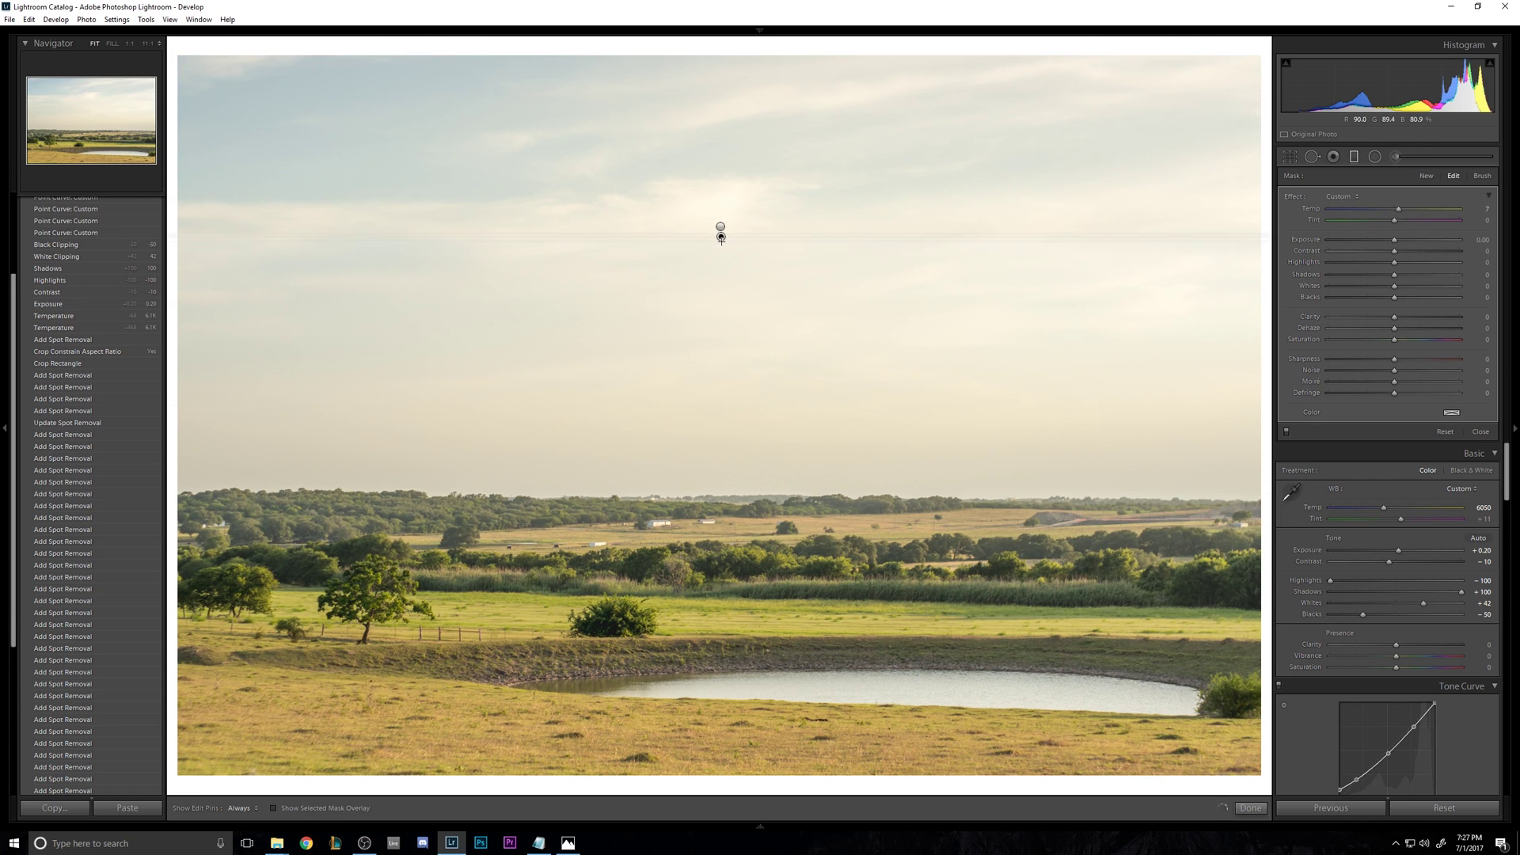
pyautogui.hotkey('ctrl', 'z')
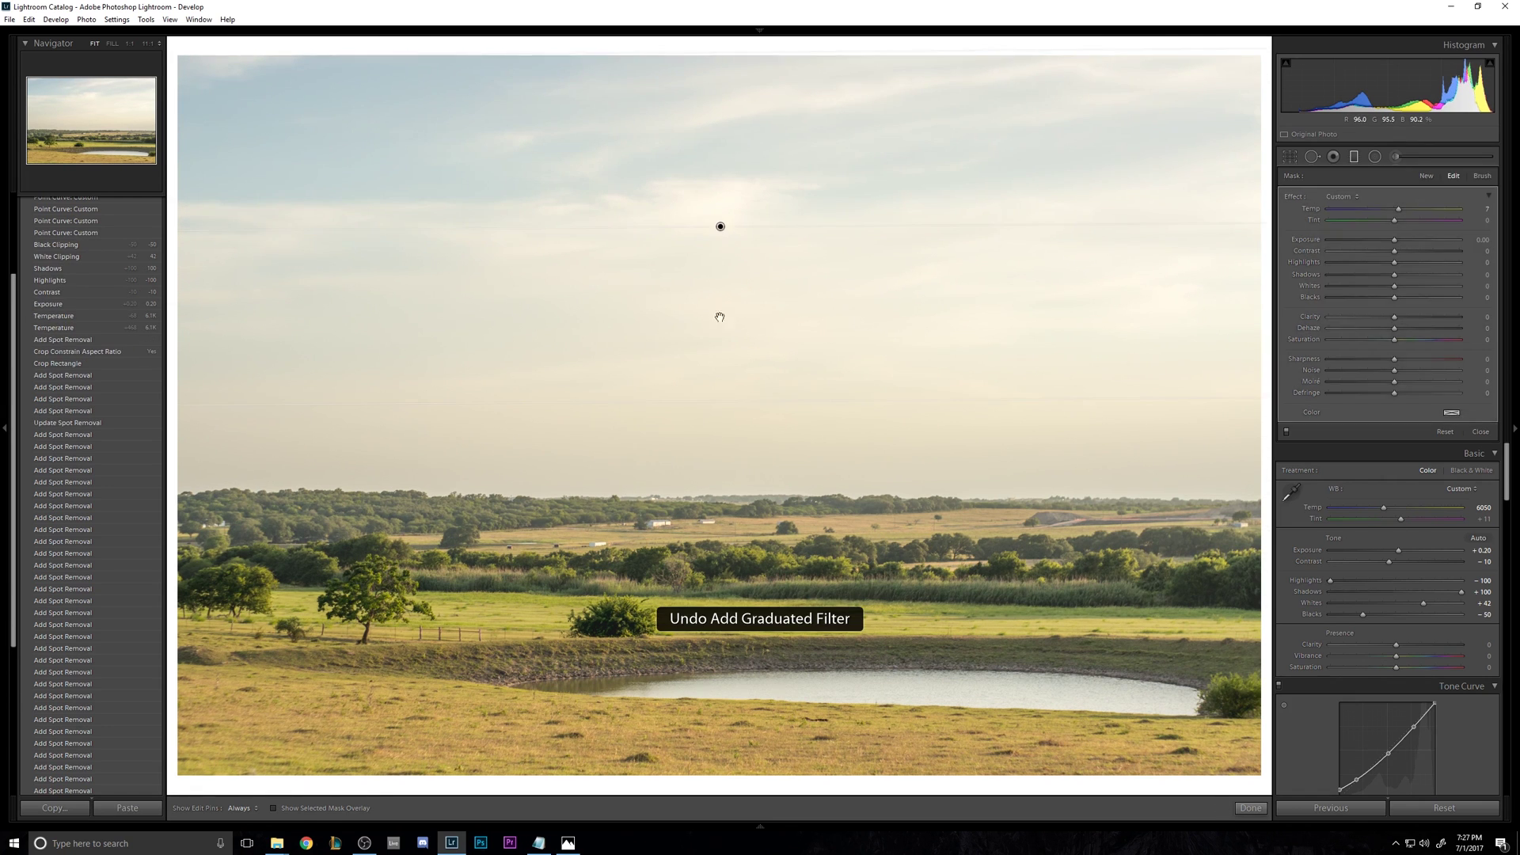
# Move and stretch the sky's graduated filter so that its gradient ends at the horizon.
pyautogui.moveTo(721, 231); pyautogui.dragTo(724, 582)
pyautogui.moveTo(725, 406); pyautogui.dragTo(722, 391)
pyautogui.moveTo(717, 565); pyautogui.dragTo(716, 491)
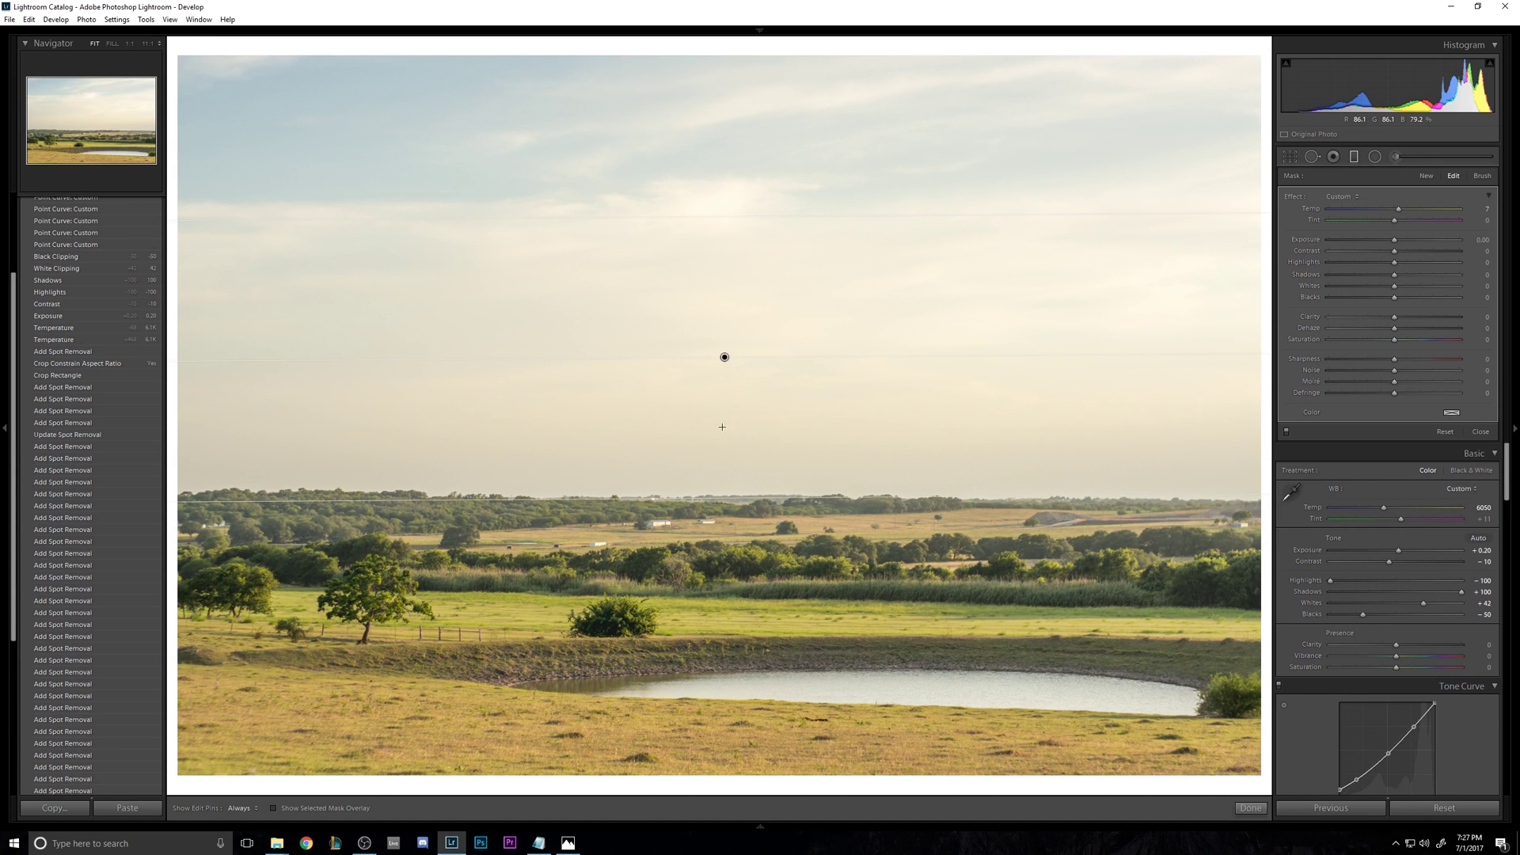
pyautogui.moveTo(723, 353); pyautogui.dragTo(724, 379)
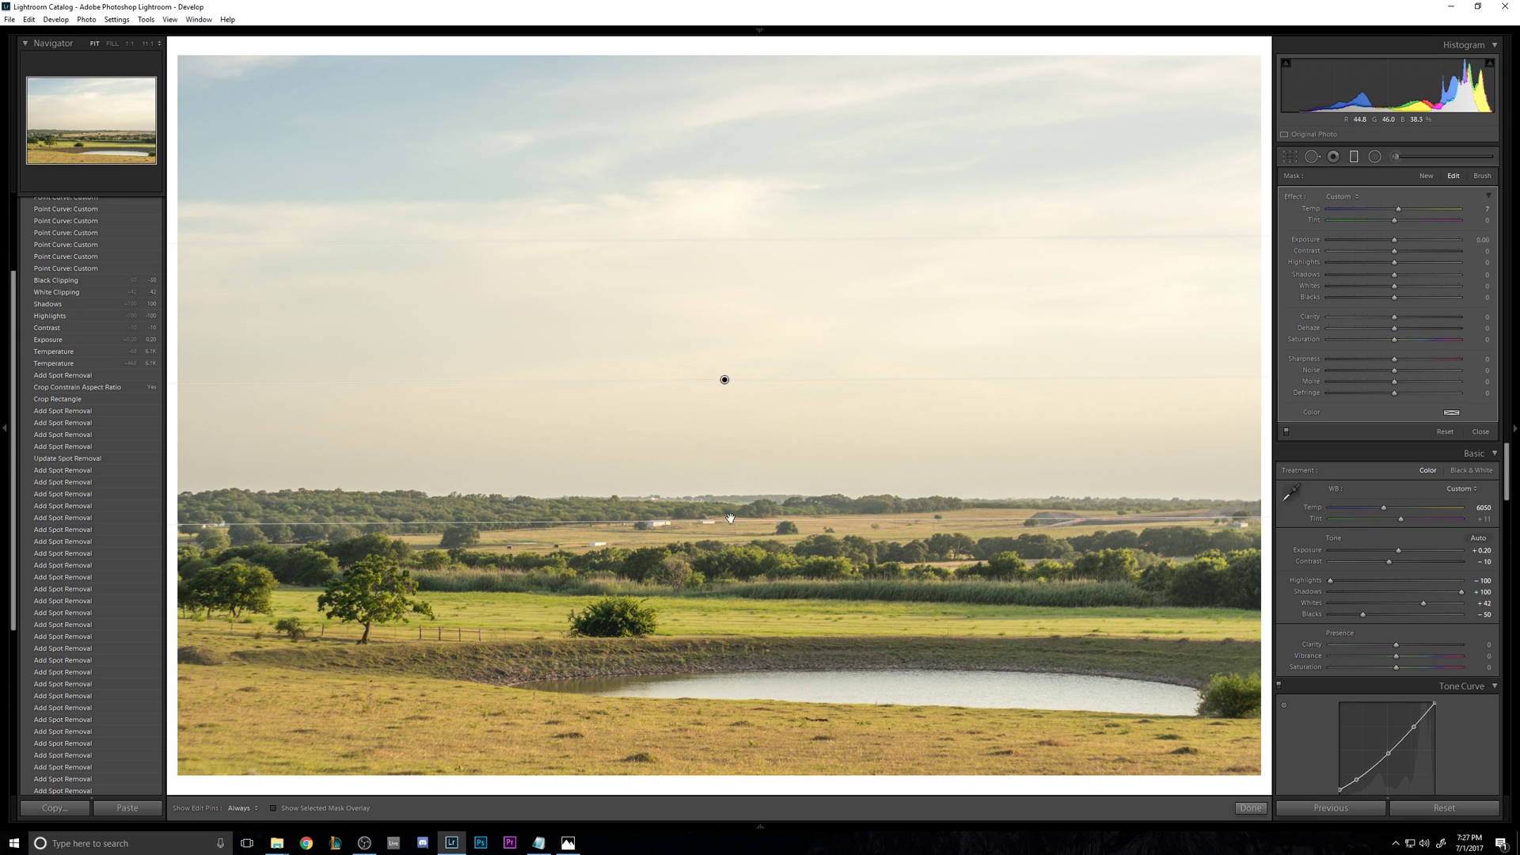
pyautogui.moveTo(724, 524); pyautogui.dragTo(725, 502)
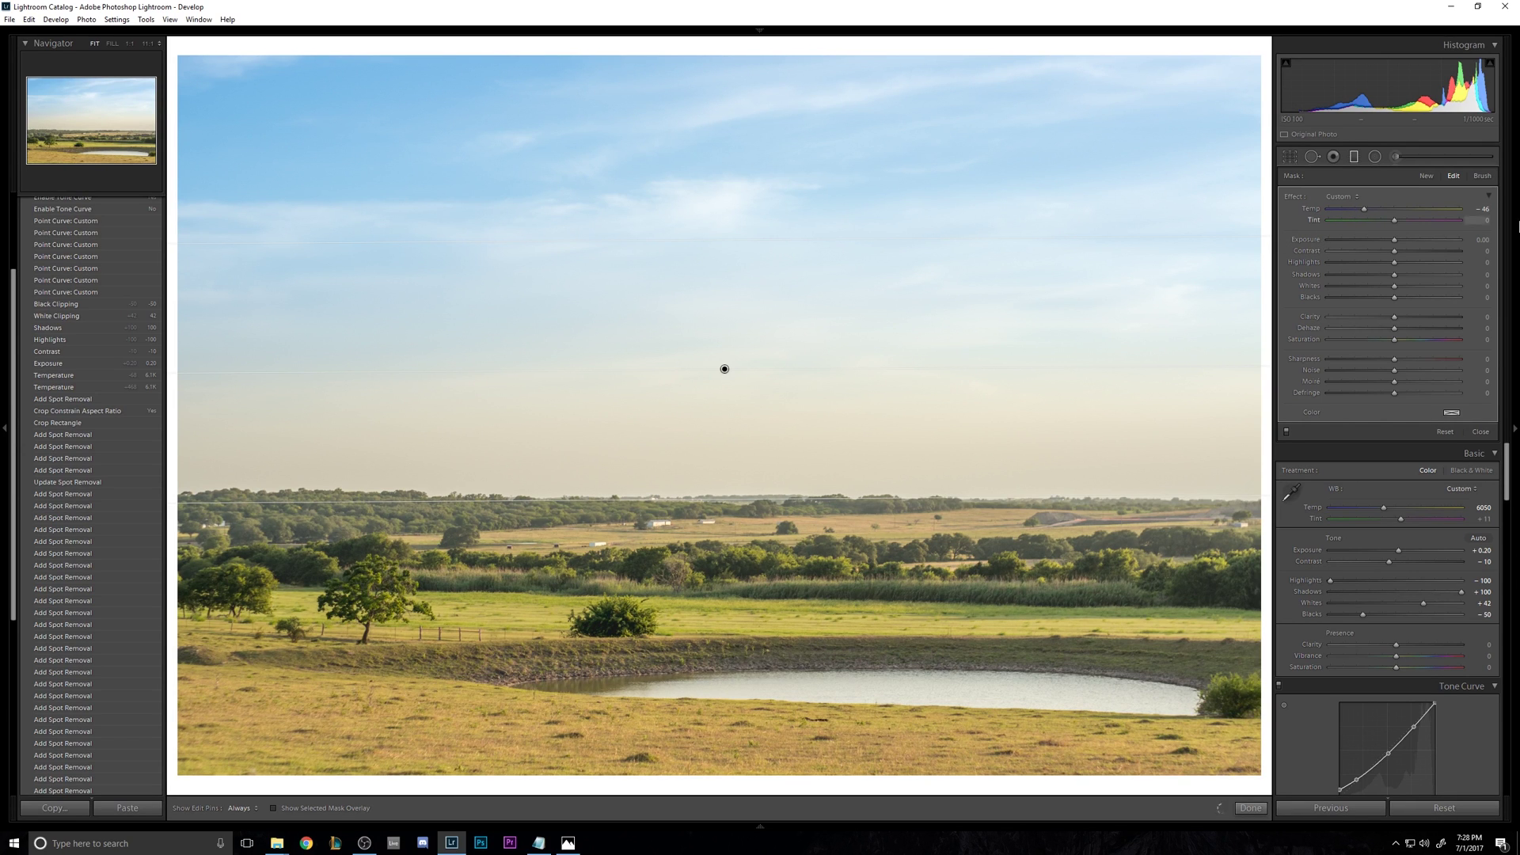
# Set the sky filter's exposure to -0.49, highlights to -100 and blacks to -48.
pyautogui.moveTo(1390, 244); pyautogui.dragTo(1388, 245)
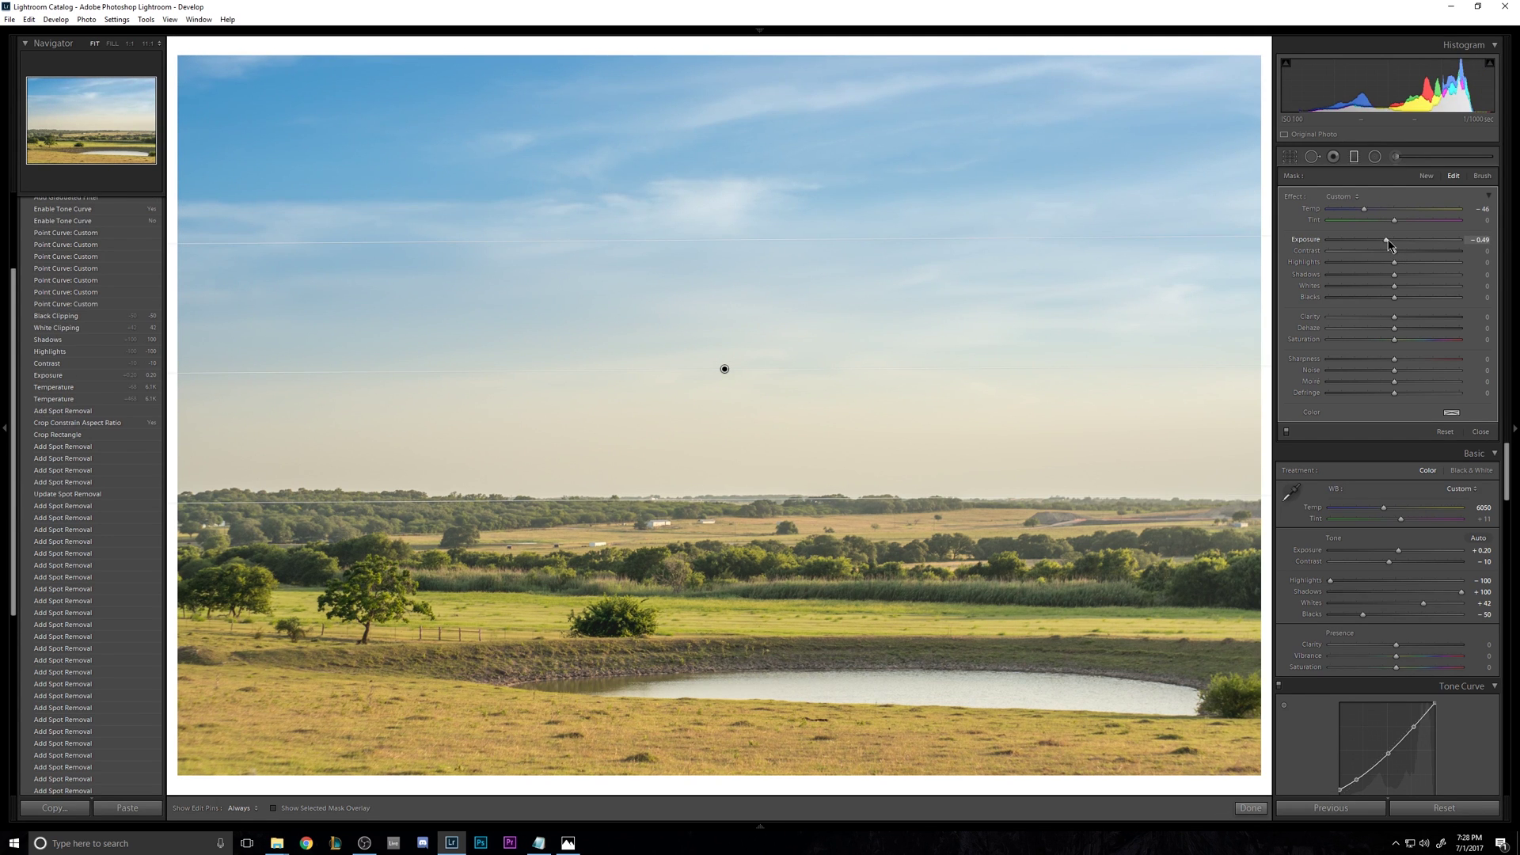
pyautogui.moveTo(1393, 262); pyautogui.dragTo(1001, 258)
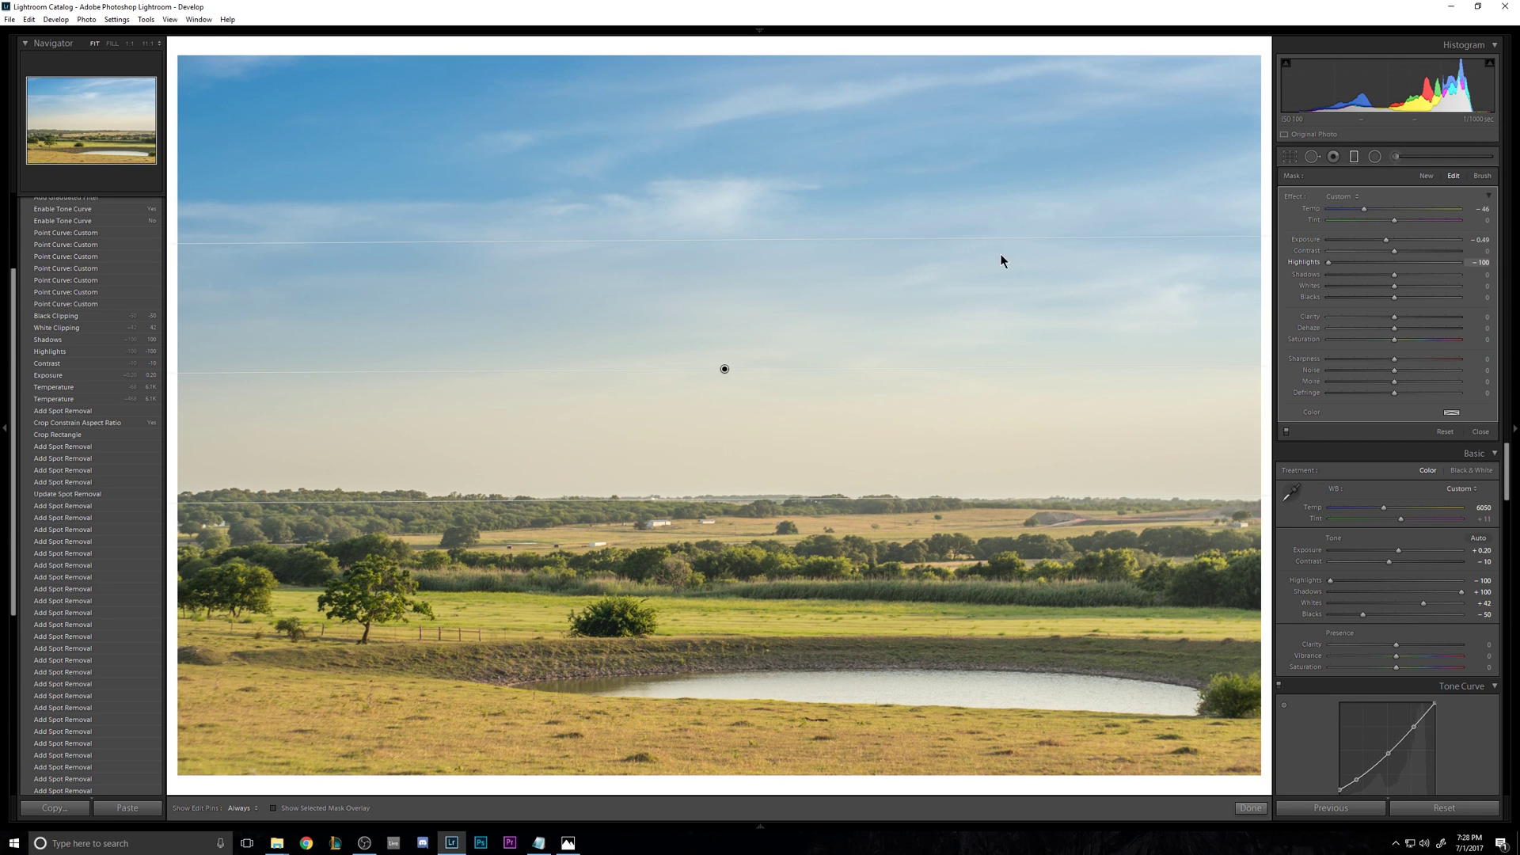
pyautogui.moveTo(1394, 297); pyautogui.dragTo(1359, 300)
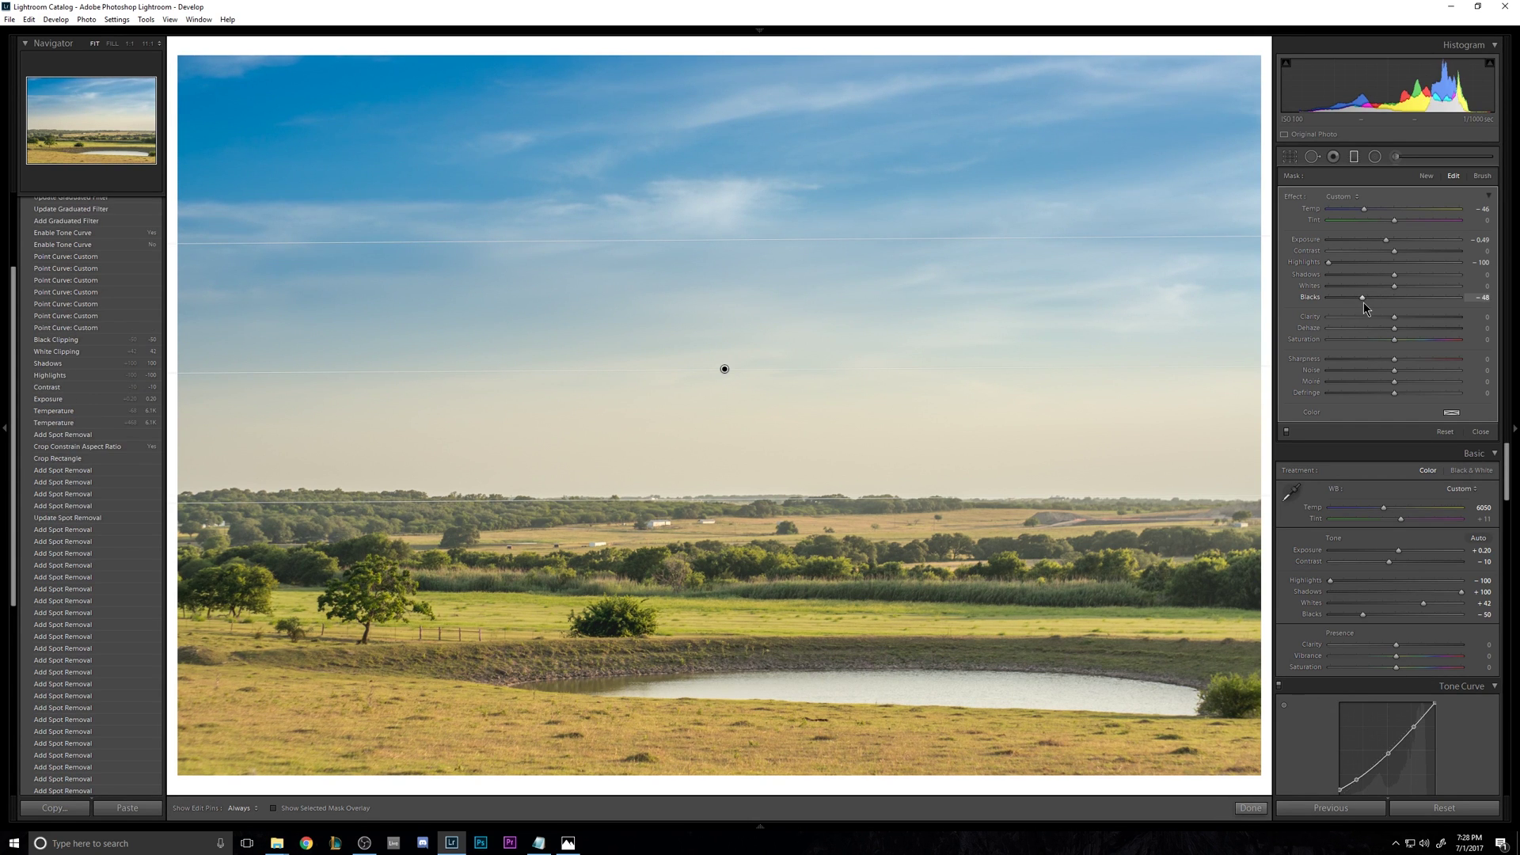
pyautogui.press('Return')
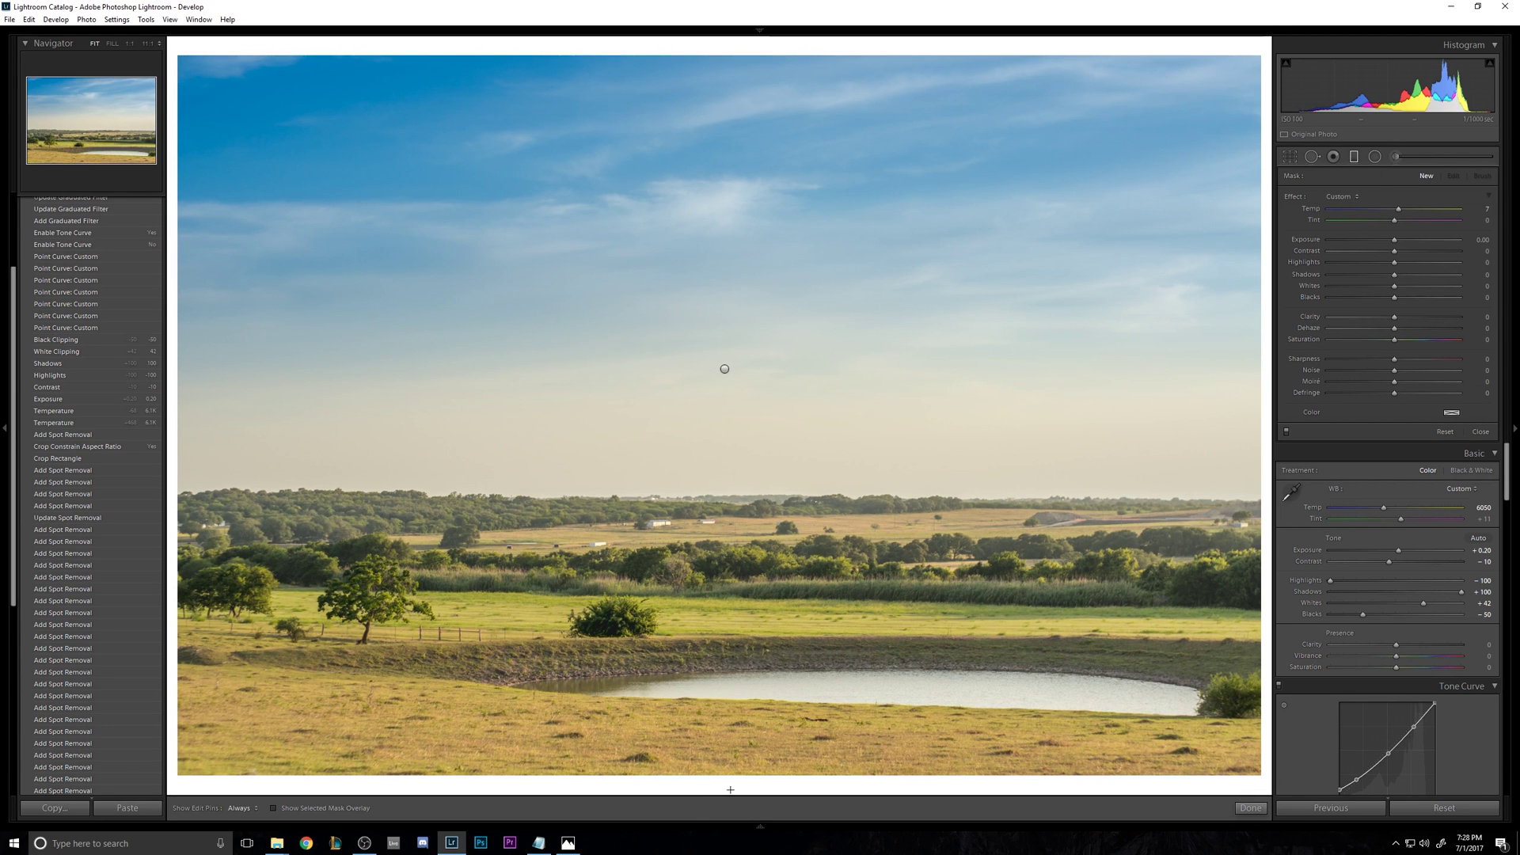
# Add a graduated filter upward from the photo's bottom edge with exposure -0.56, and compare the photo with the filters off and on.
pyautogui.moveTo(725, 790); pyautogui.dragTo(728, 710)
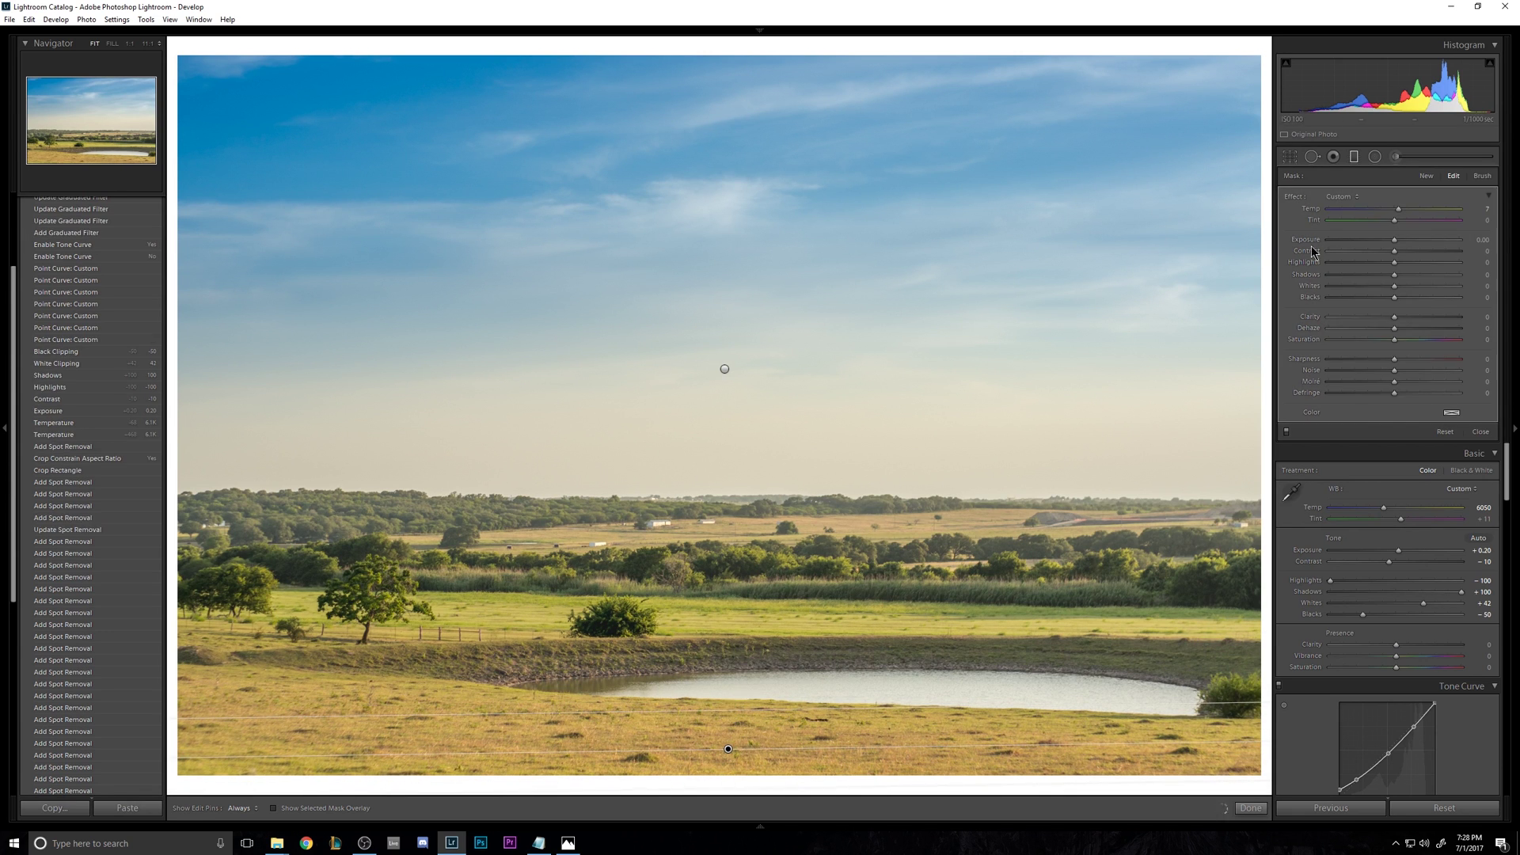
pyautogui.moveTo(1394, 239); pyautogui.dragTo(1385, 240)
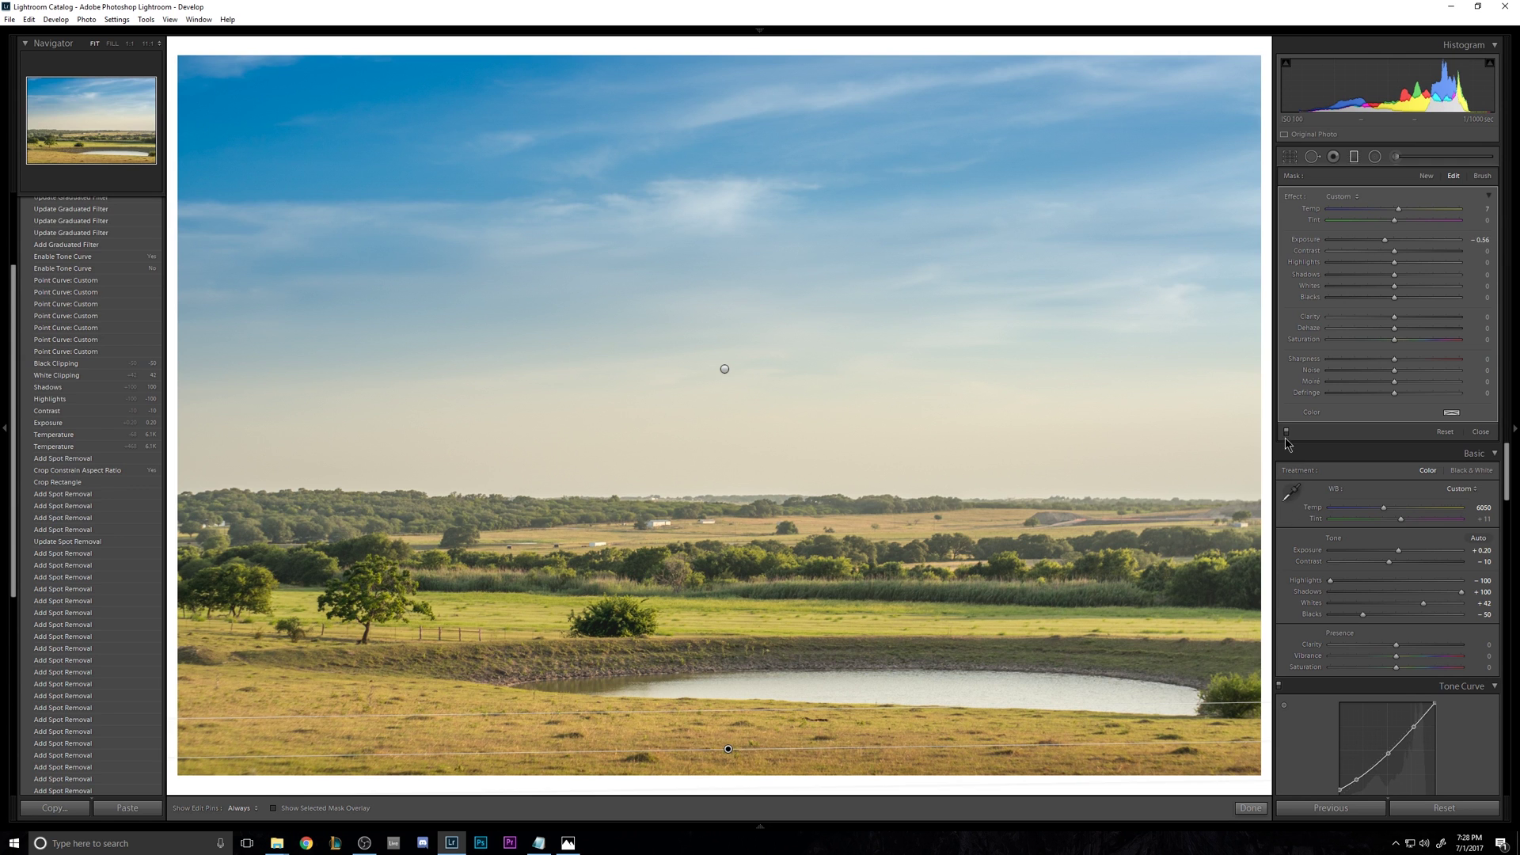
pyautogui.click(1286, 433)
pyautogui.click(1285, 432)
pyautogui.click(1286, 432)
pyautogui.click(1286, 432)
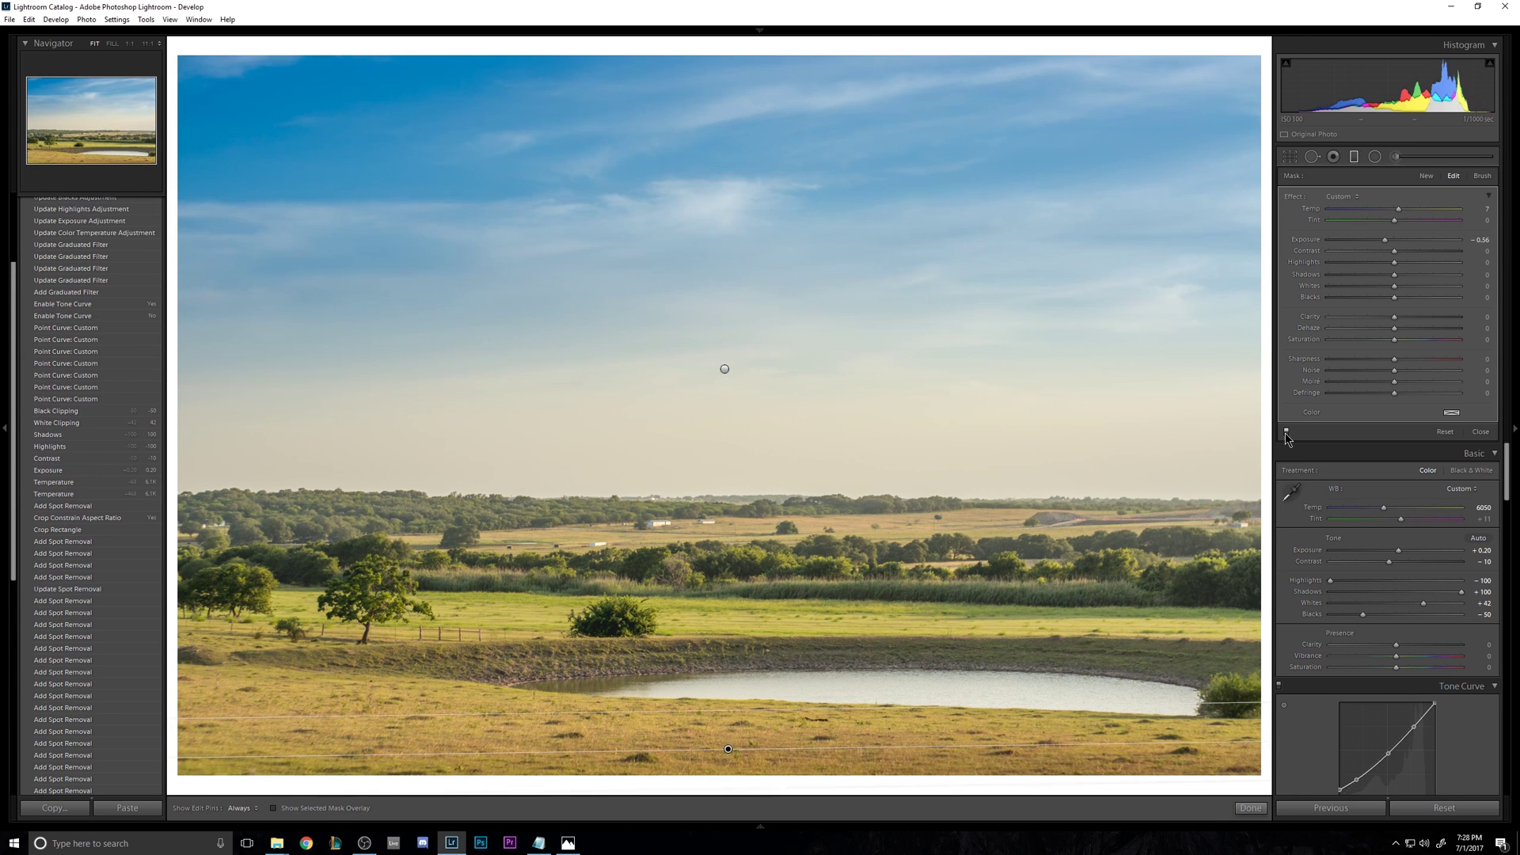
pyautogui.click(1286, 433)
pyautogui.click(1286, 432)
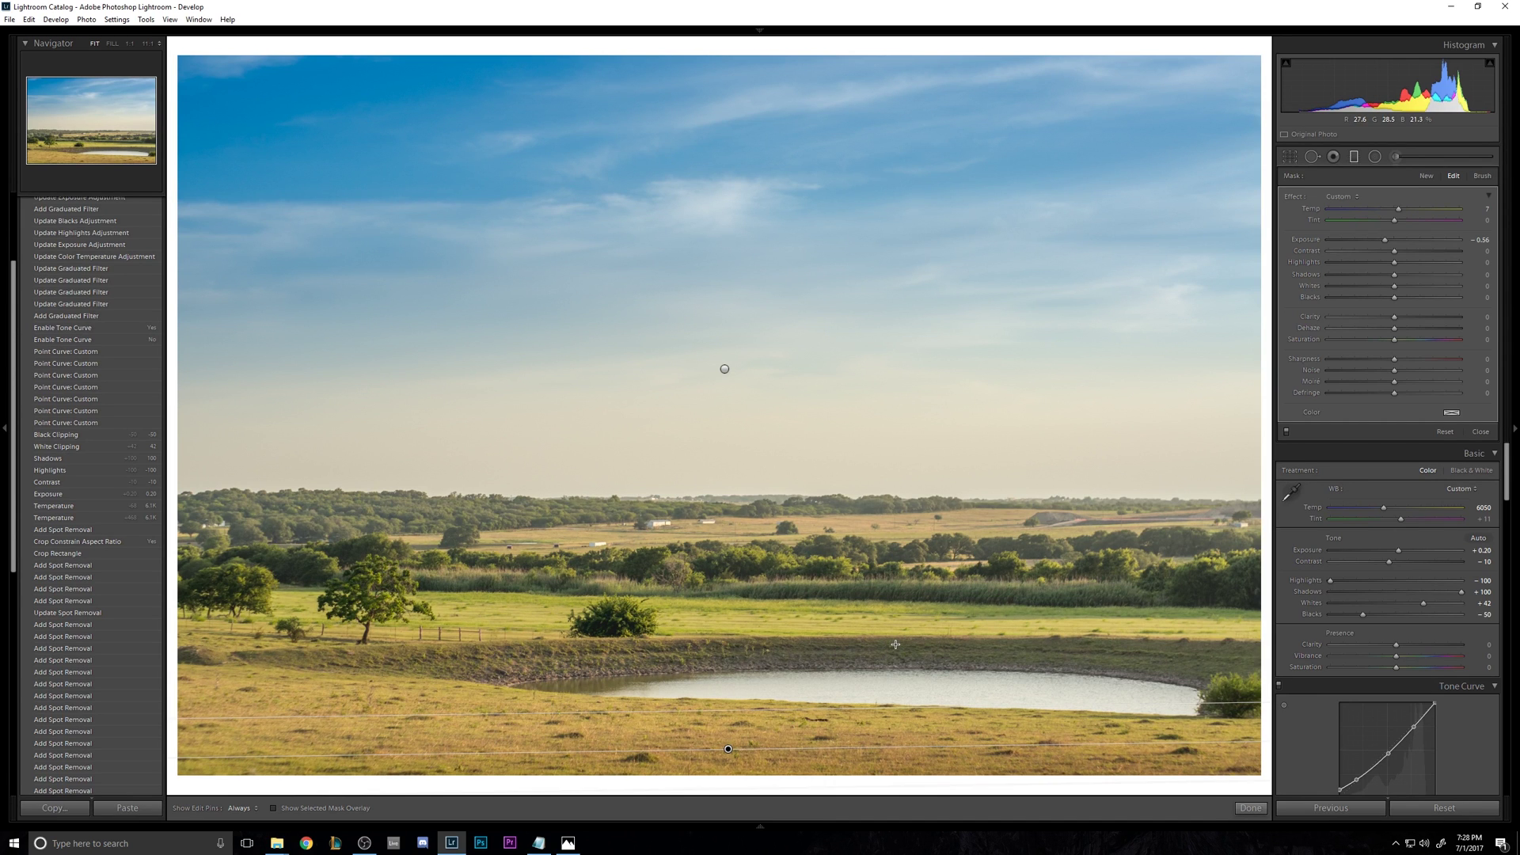
# Leave the graduated filter tool and compare the edited photo with its original state.
pyautogui.click(756, 732)
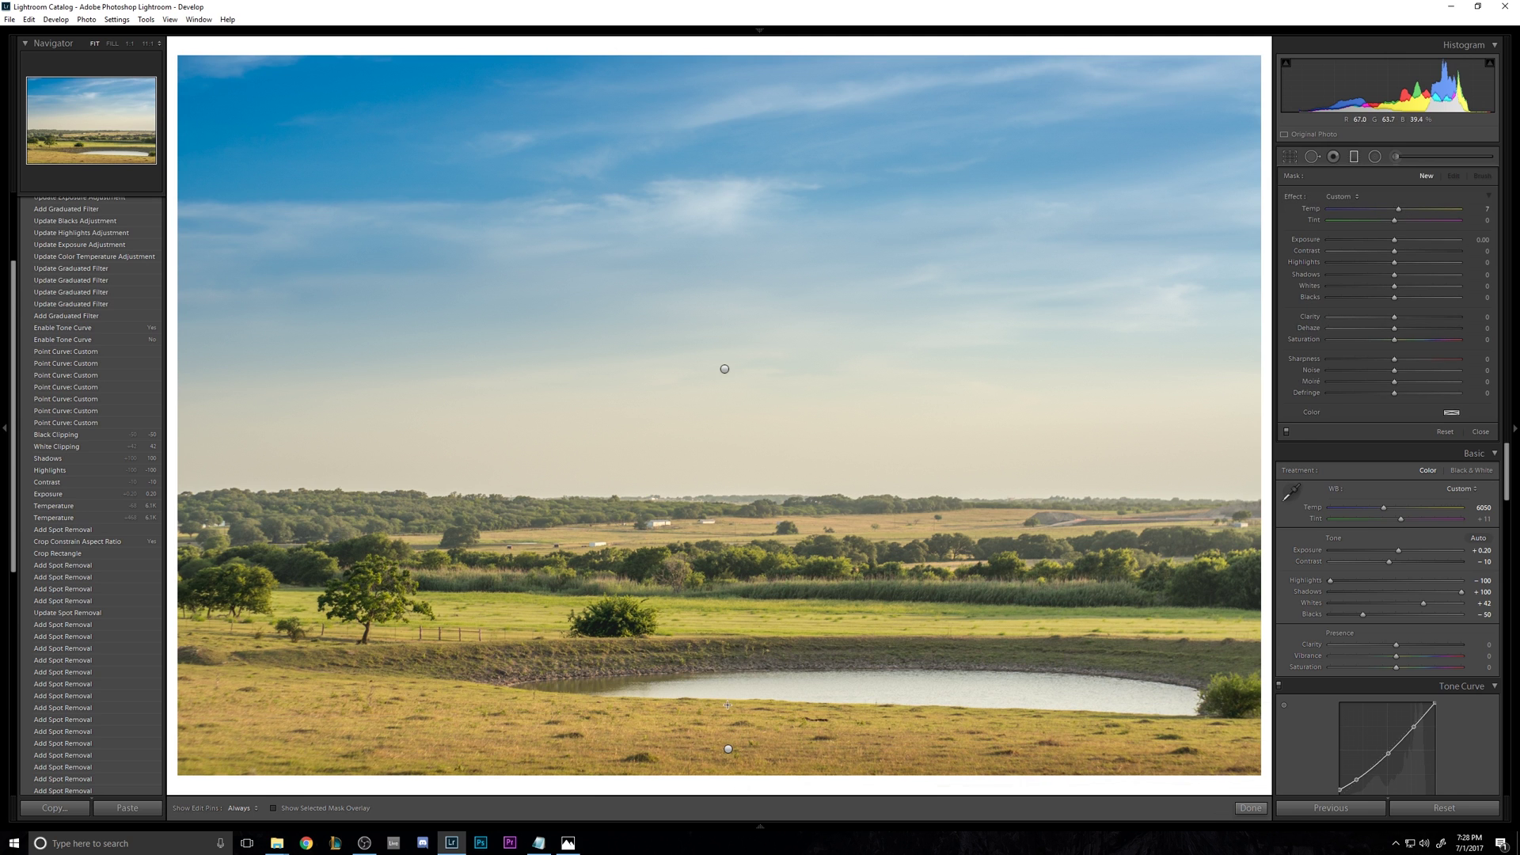
pyautogui.press('m')
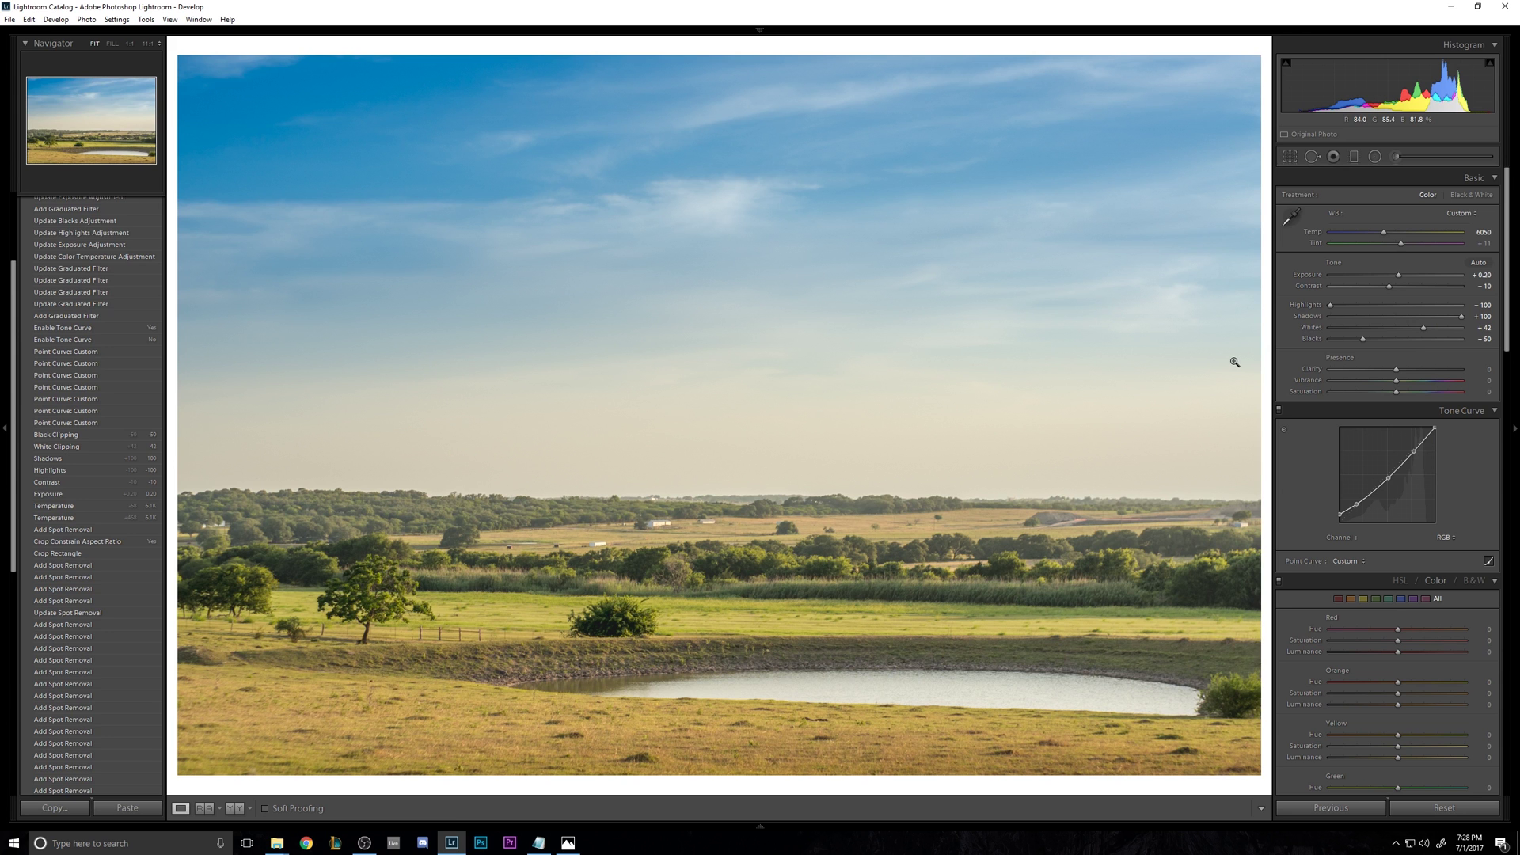
pyautogui.press('\\')
pyautogui.press('\\')
pyautogui.press('\\')
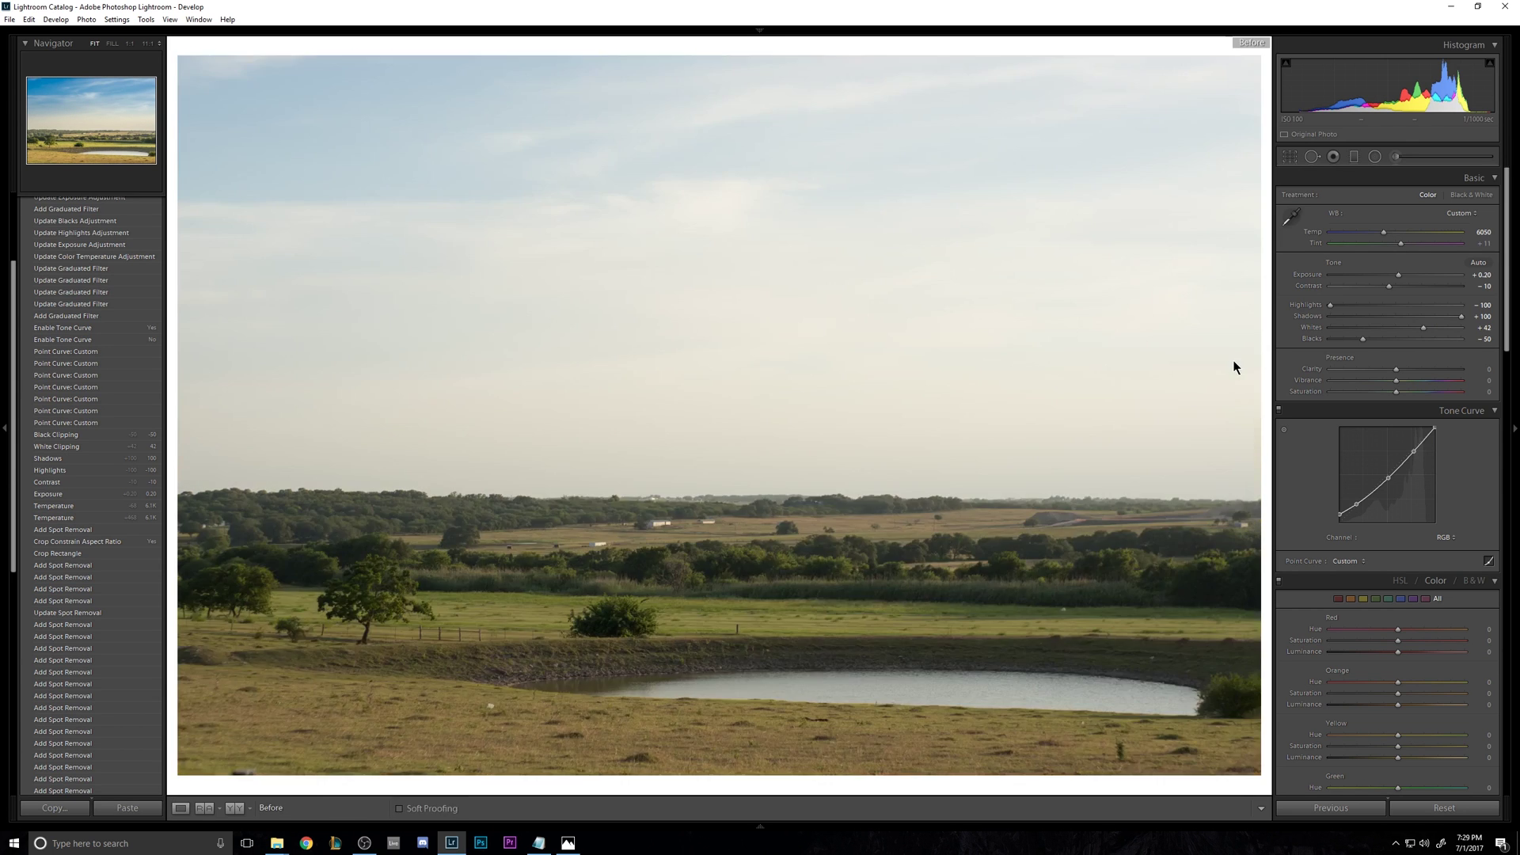
pyautogui.press('\\')
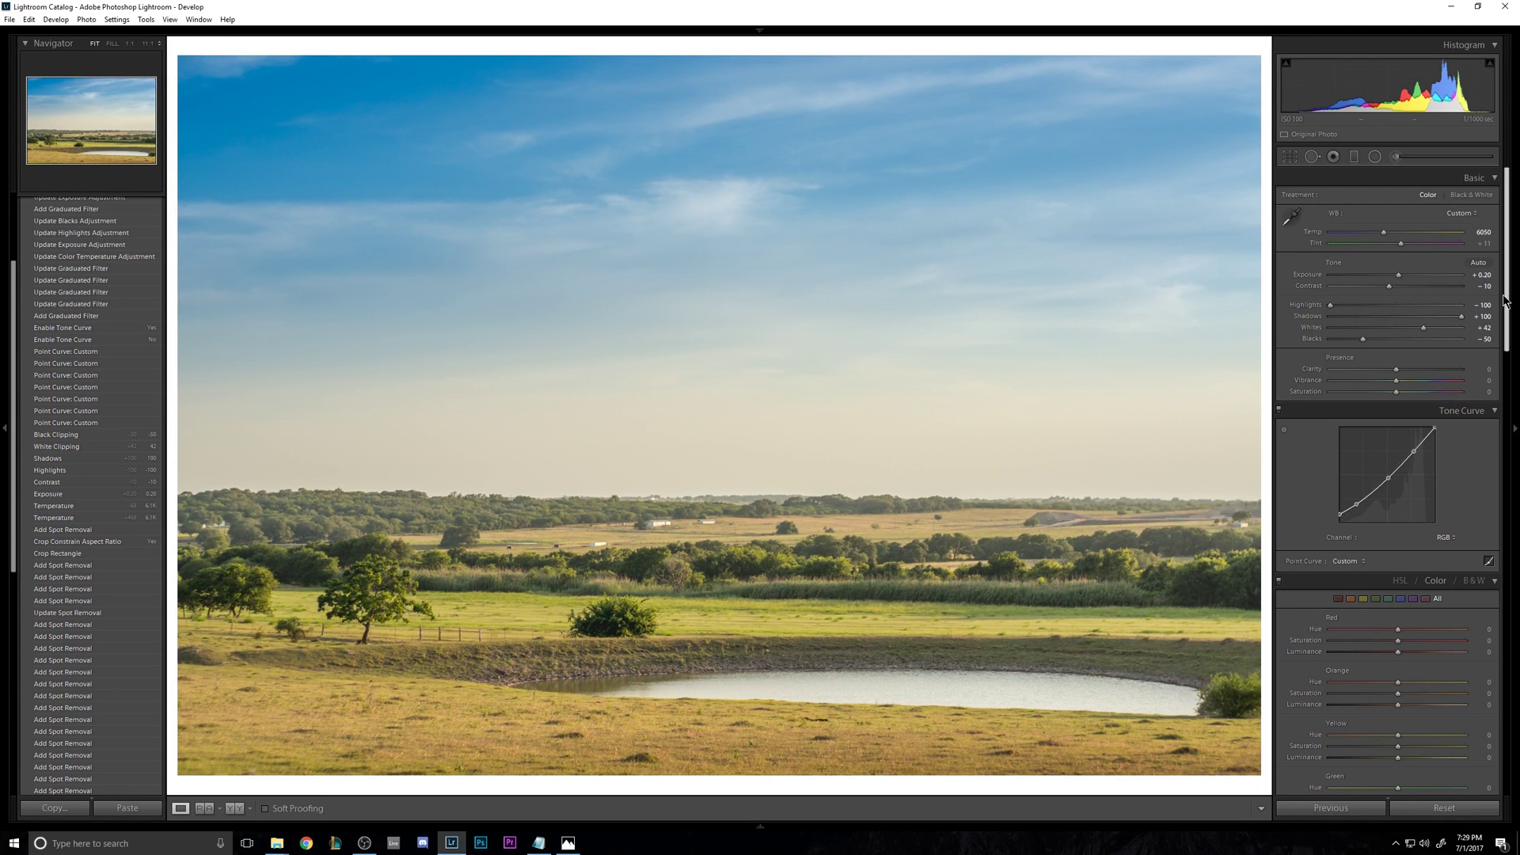
# Set the blue color saturation to -30 and the blue hue to -10.
pyautogui.moveTo(1504, 301); pyautogui.dragTo(1516, 411)
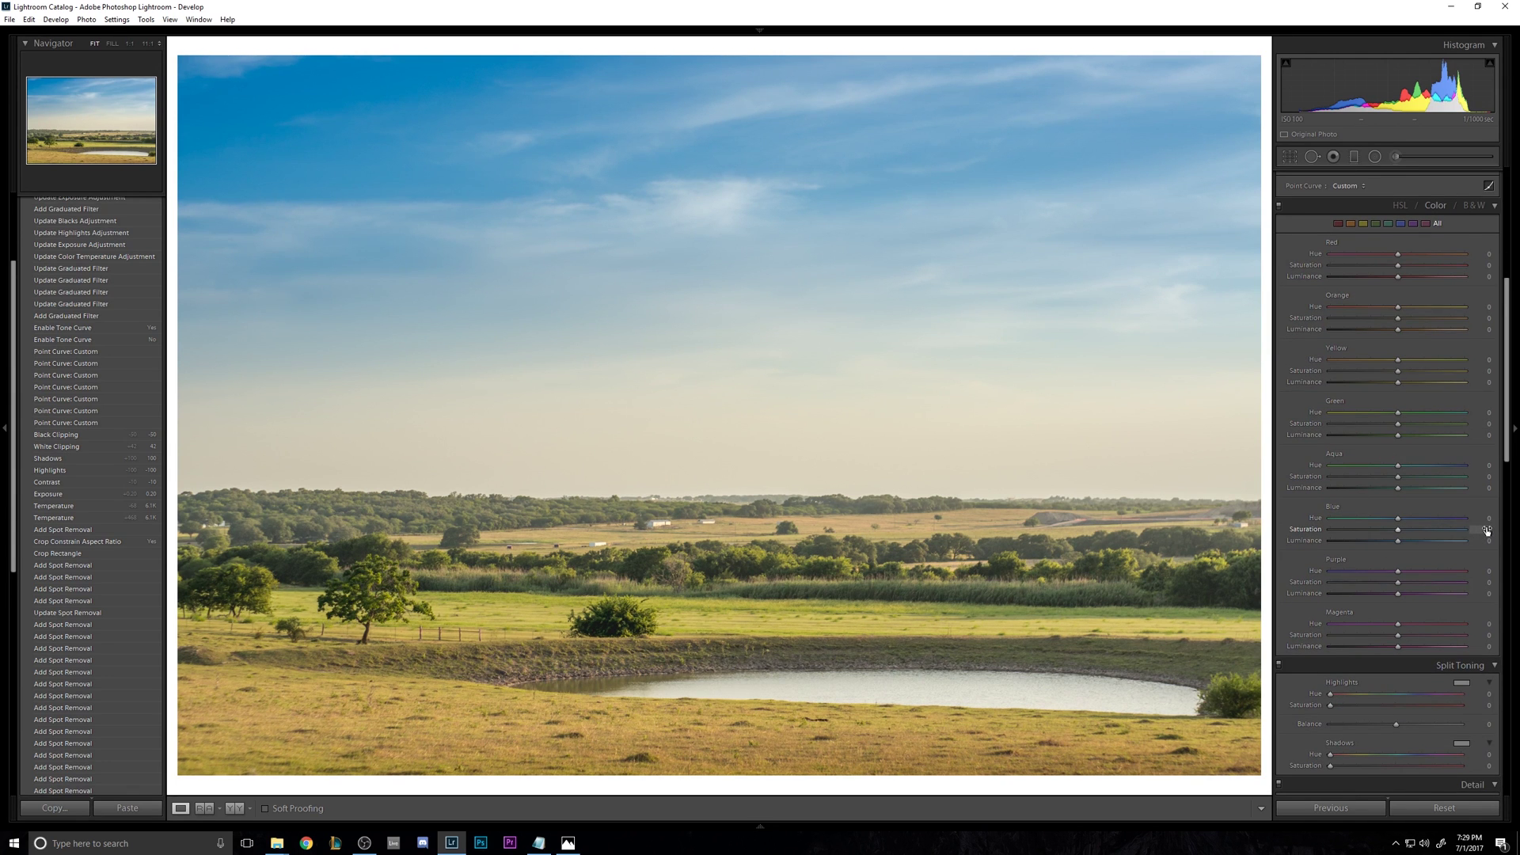
pyautogui.write('-30')
pyautogui.press('Return')
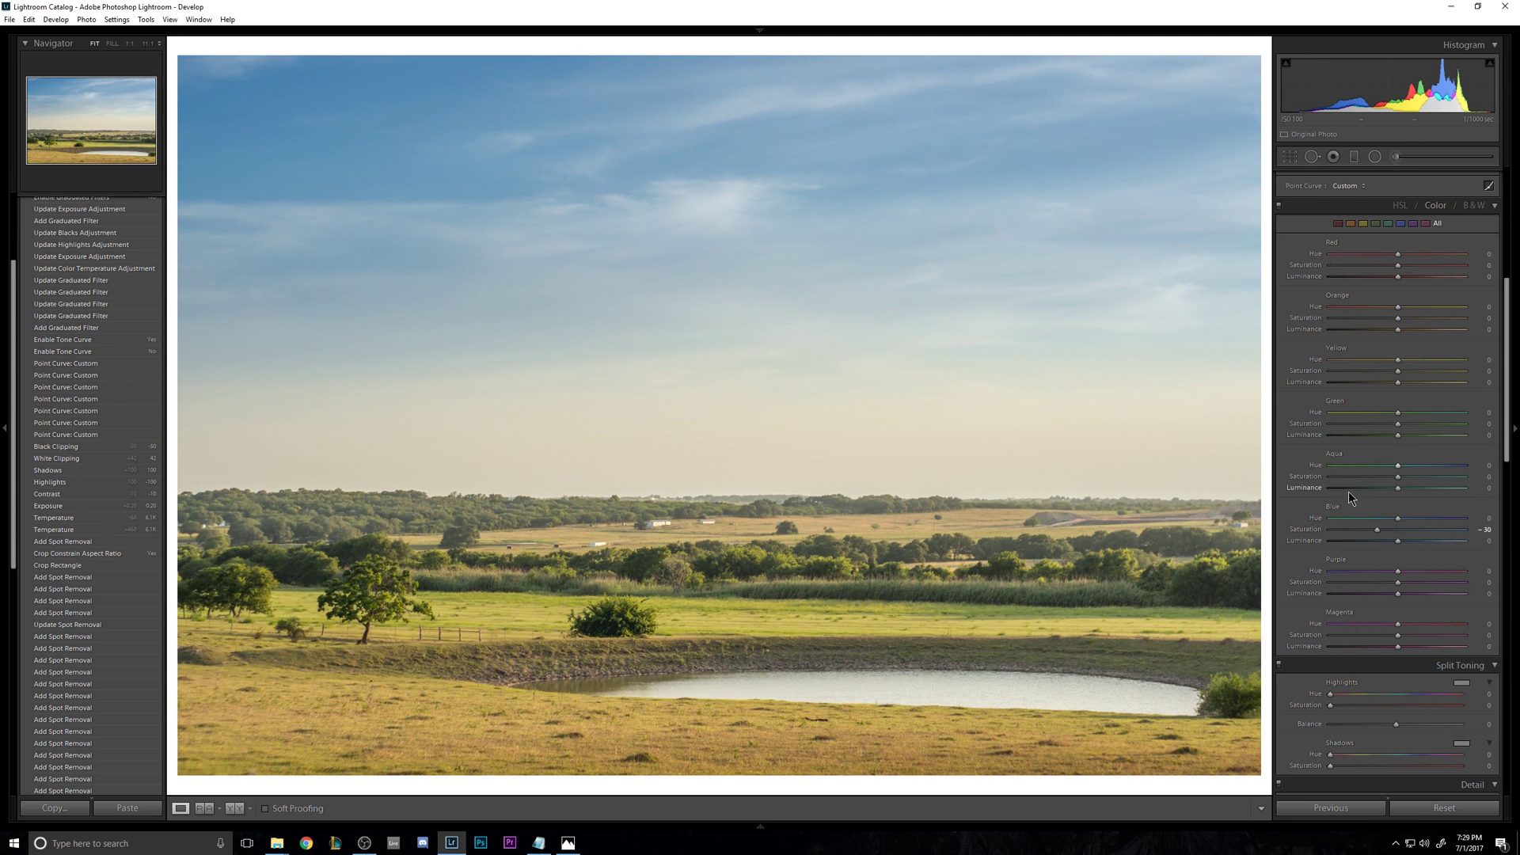
pyautogui.click(1480, 518)
pyautogui.write('-10')
pyautogui.press('Return')
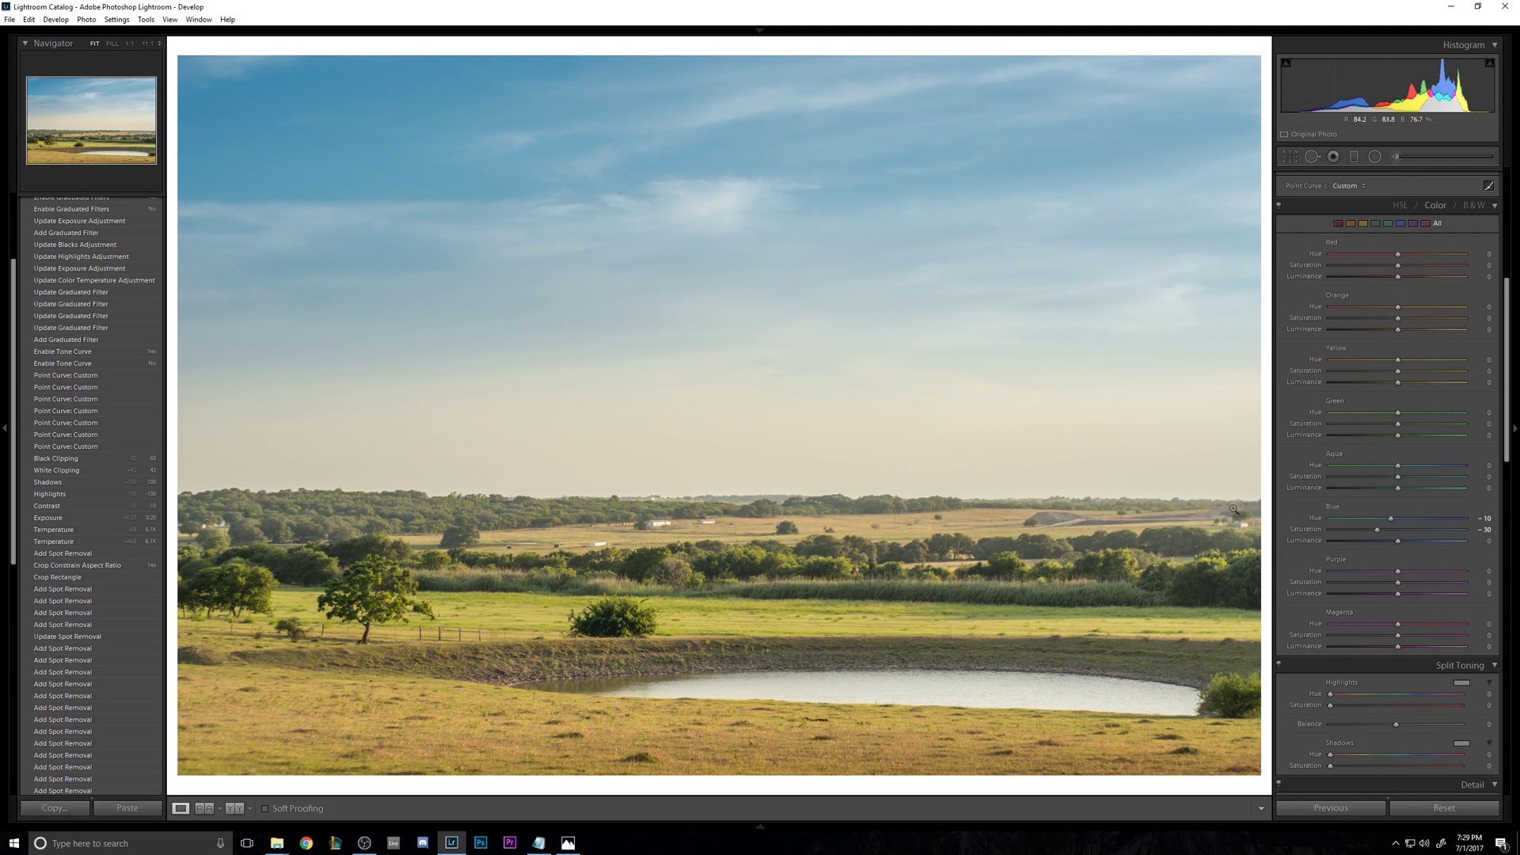
# Enable removal of chromatic aberration, and set the camera calibration's blue primary saturation to -21.
pyautogui.moveTo(1508, 390); pyautogui.dragTo(1491, 571)
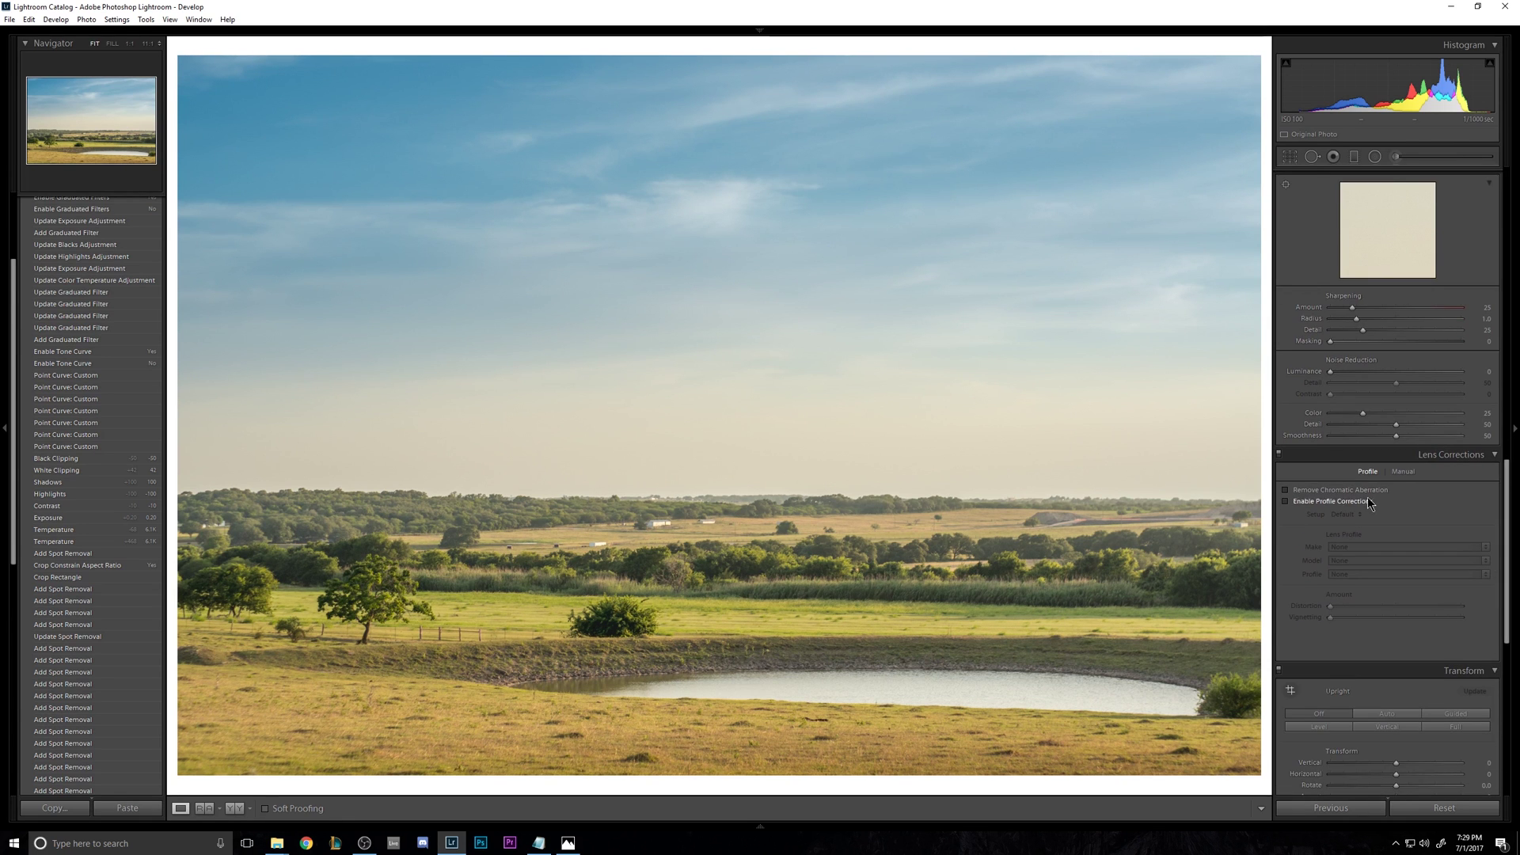
pyautogui.click(1296, 494)
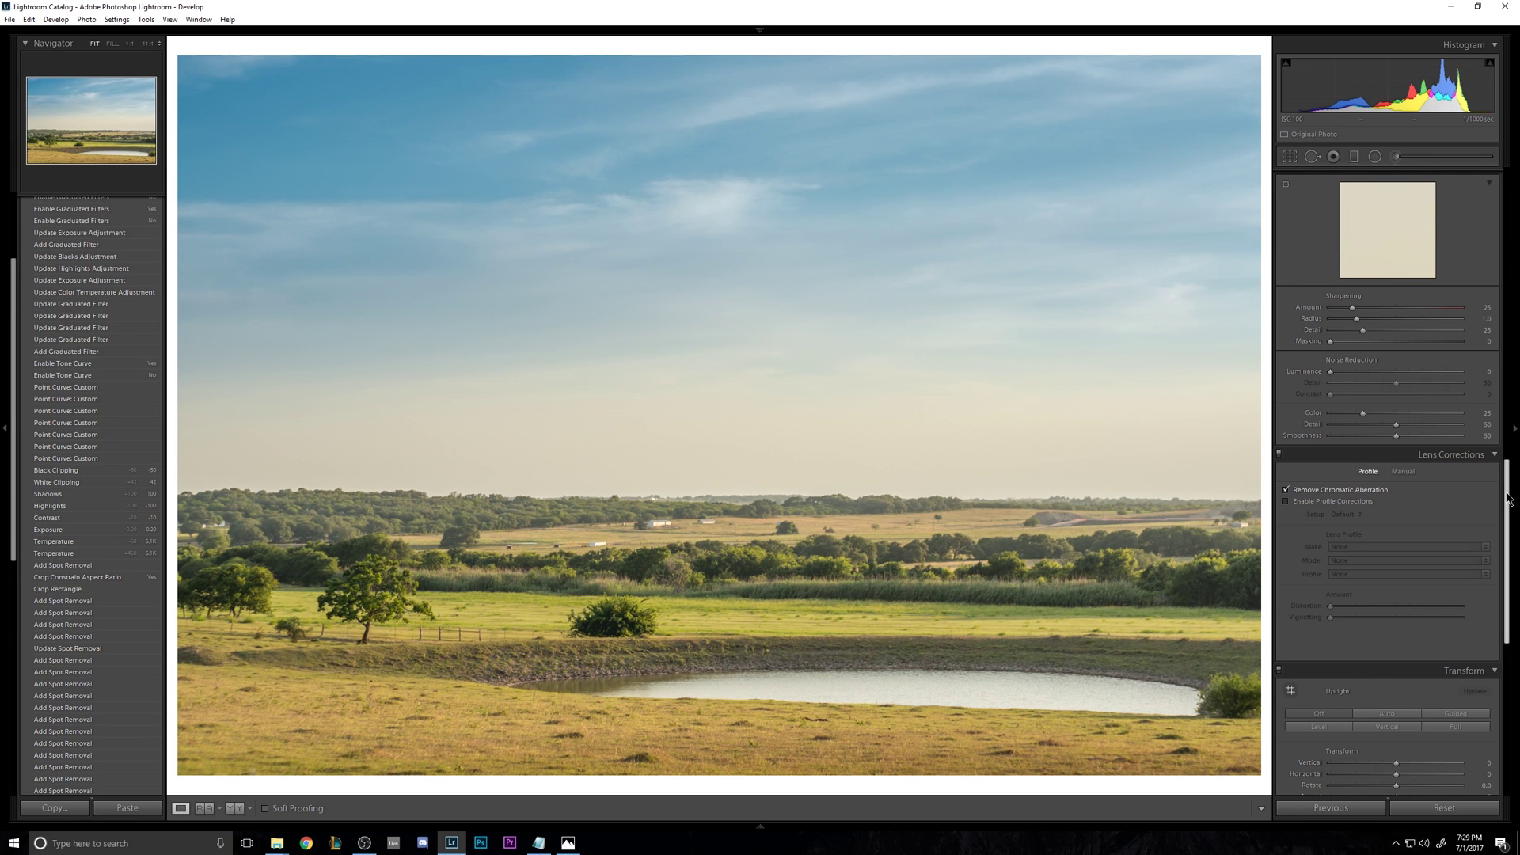
pyautogui.moveTo(1507, 498); pyautogui.dragTo(1516, 657)
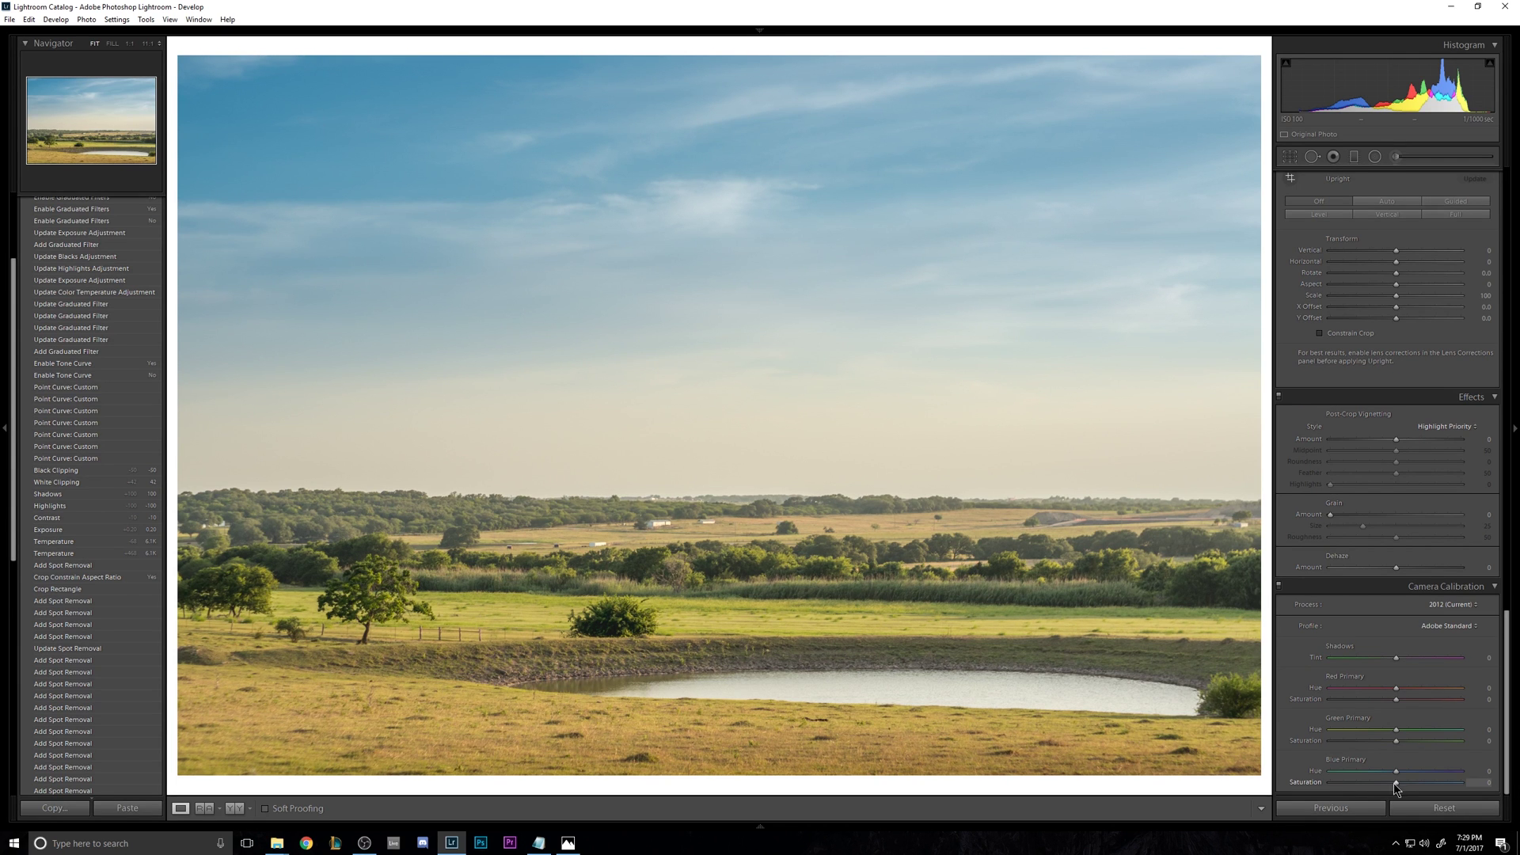
pyautogui.moveTo(1396, 781); pyautogui.dragTo(1380, 785)
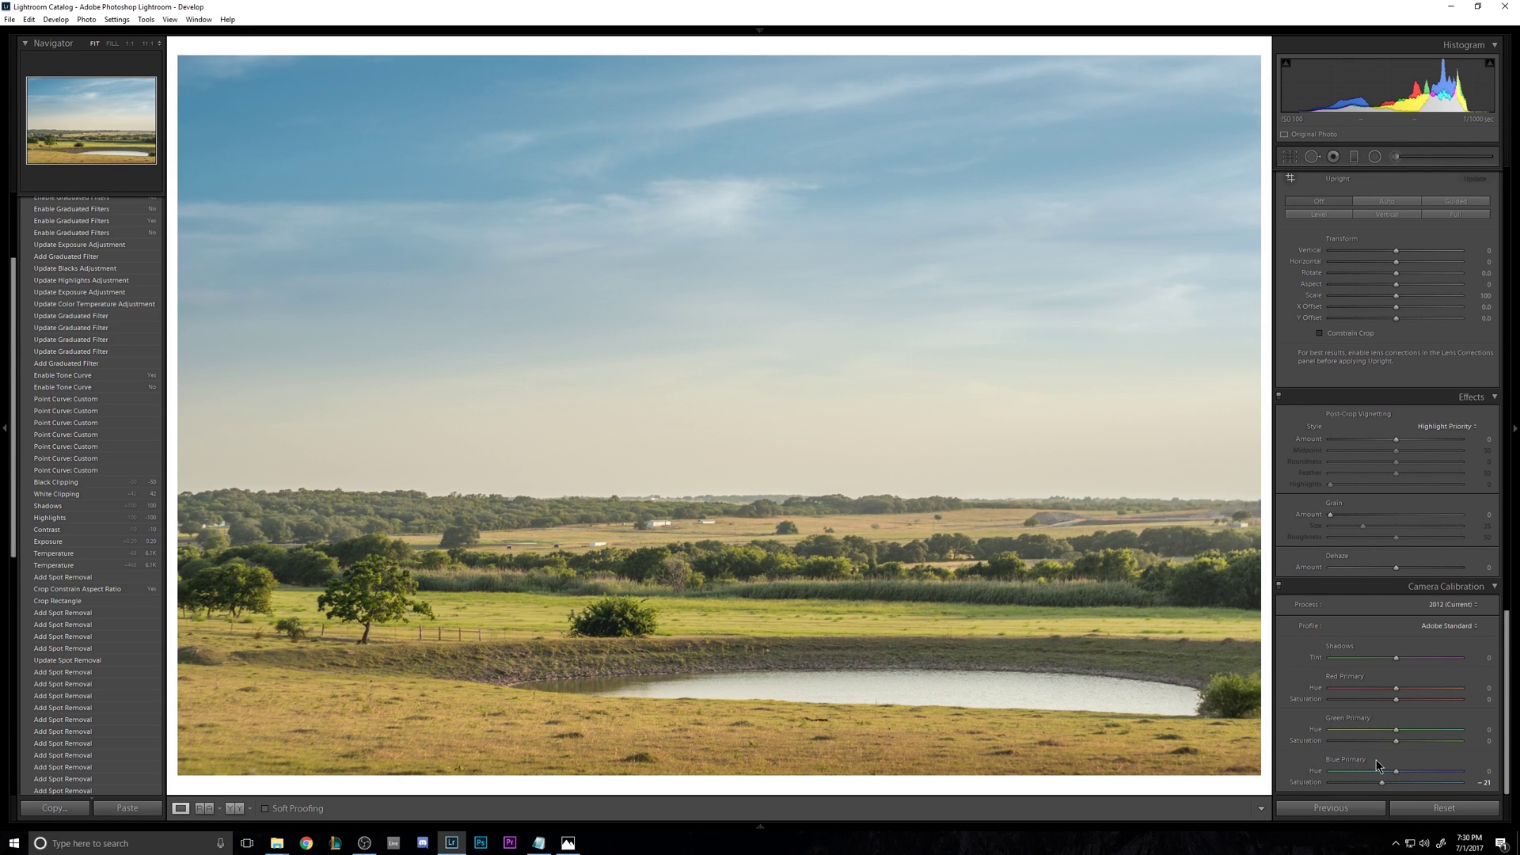
# Set the camera calibration's blue primary hue to -23, and compare the photo with calibration off and on.
pyautogui.hotkey('alt', 'Tab')
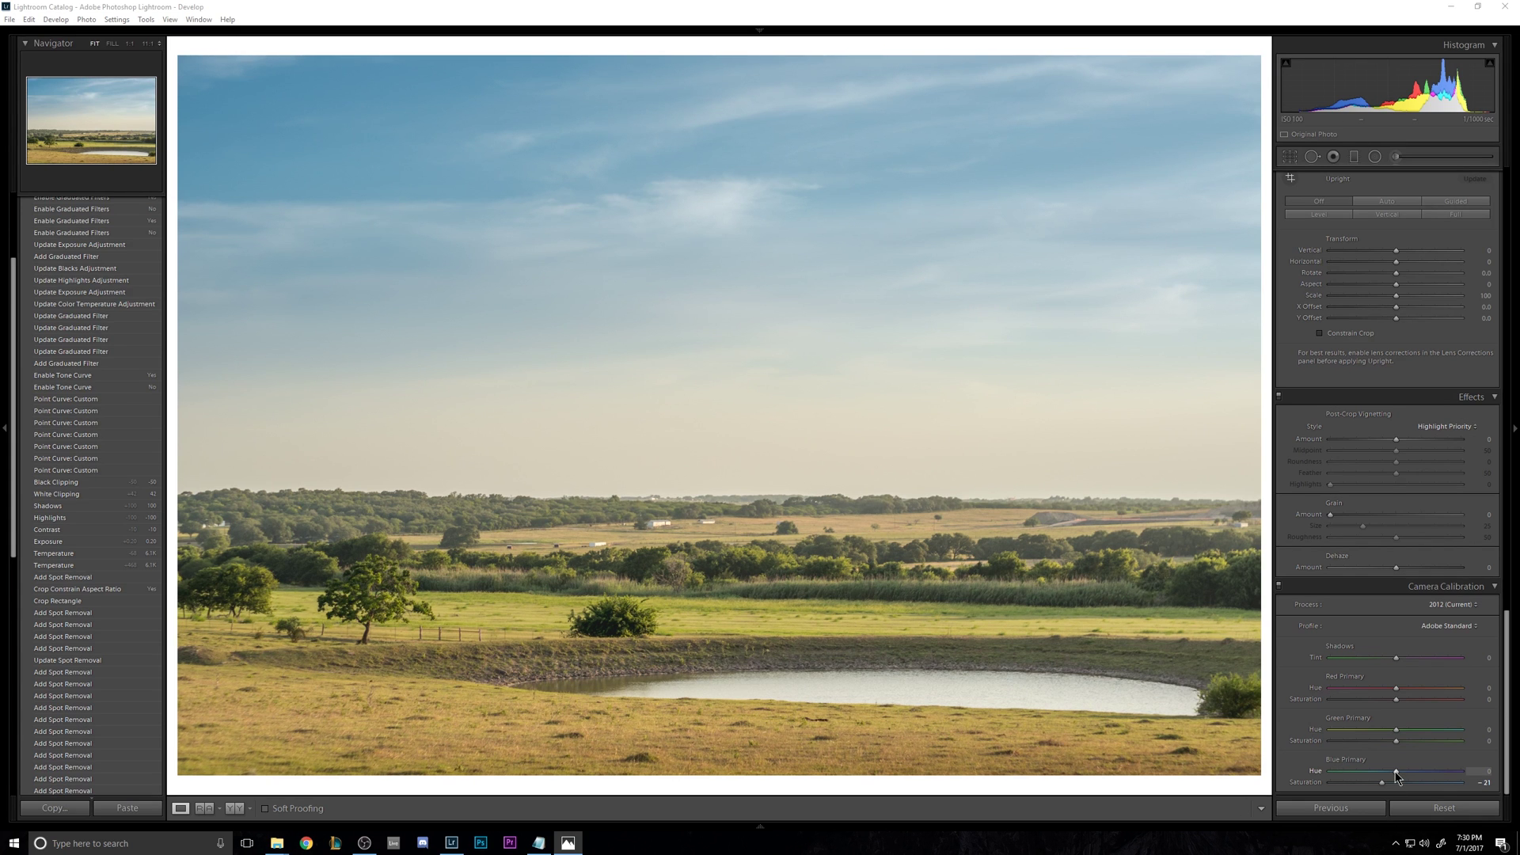
pyautogui.moveTo(1396, 772); pyautogui.dragTo(1379, 771)
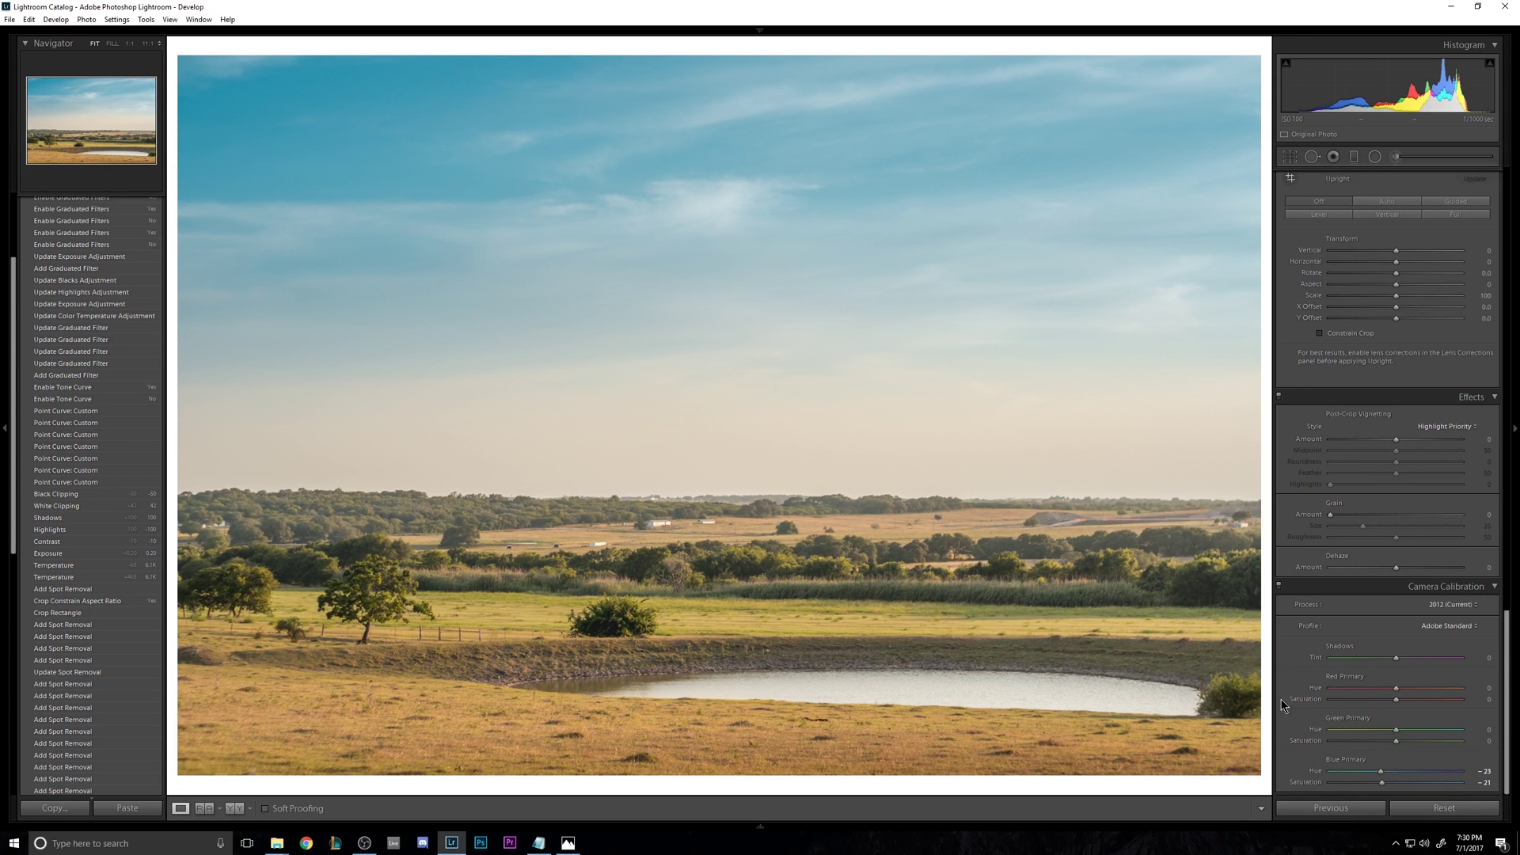
pyautogui.click(1278, 585)
pyautogui.click(1278, 586)
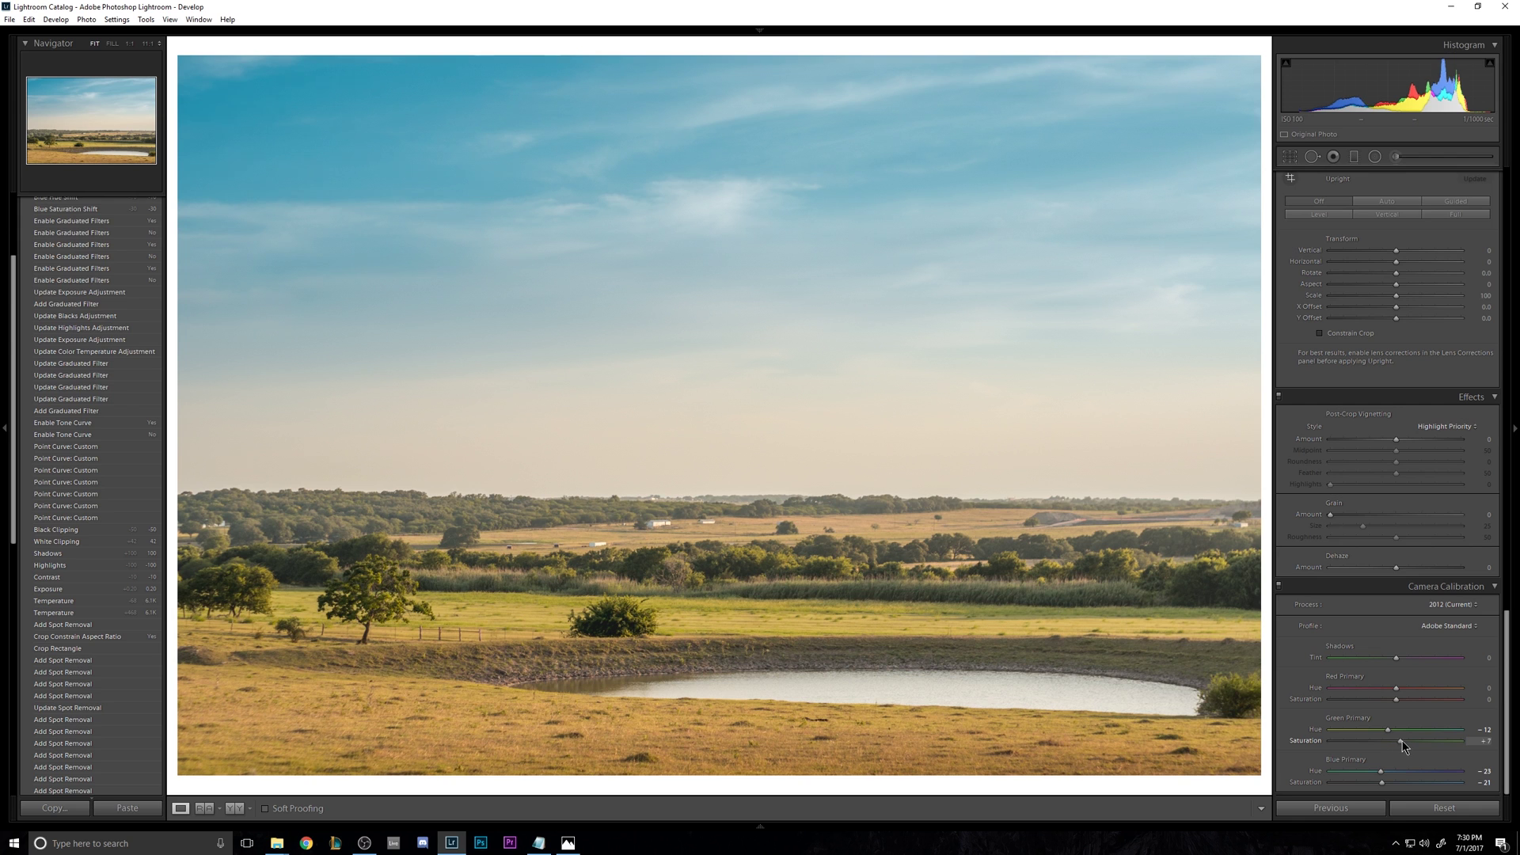
# Set the camera calibration's green primary saturation to +21, and check the photo with calibration off and on again.
pyautogui.moveTo(1403, 741); pyautogui.dragTo(1410, 740)
pyautogui.click(1279, 587)
pyautogui.click(1278, 586)
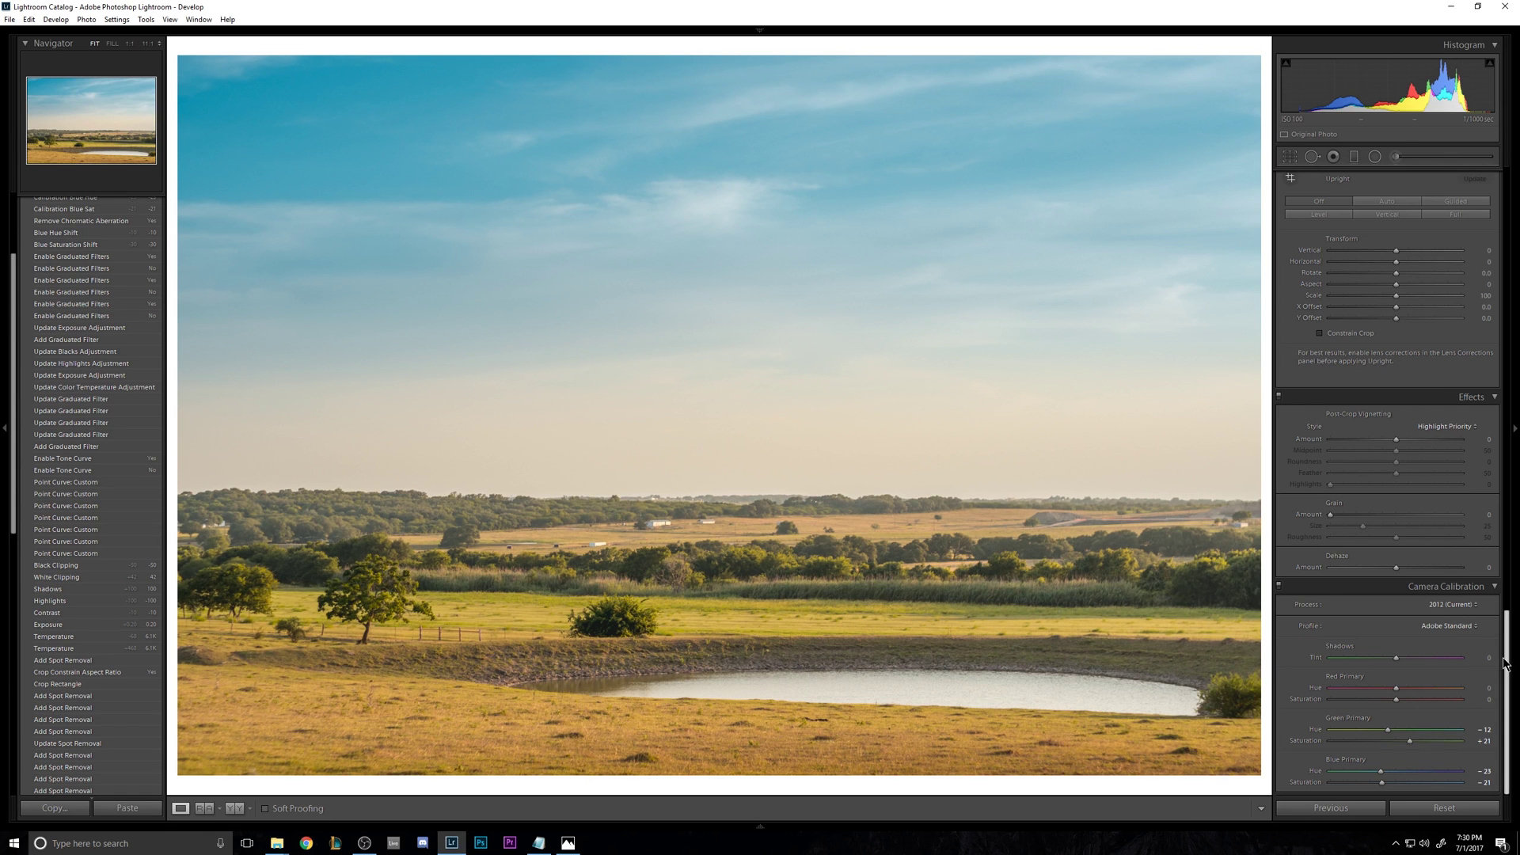
# Set the photo's basic presence adjustments to saturation -10, clarity +5 and vibrance -5.
pyautogui.moveTo(1502, 663); pyautogui.dragTo(1483, 269)
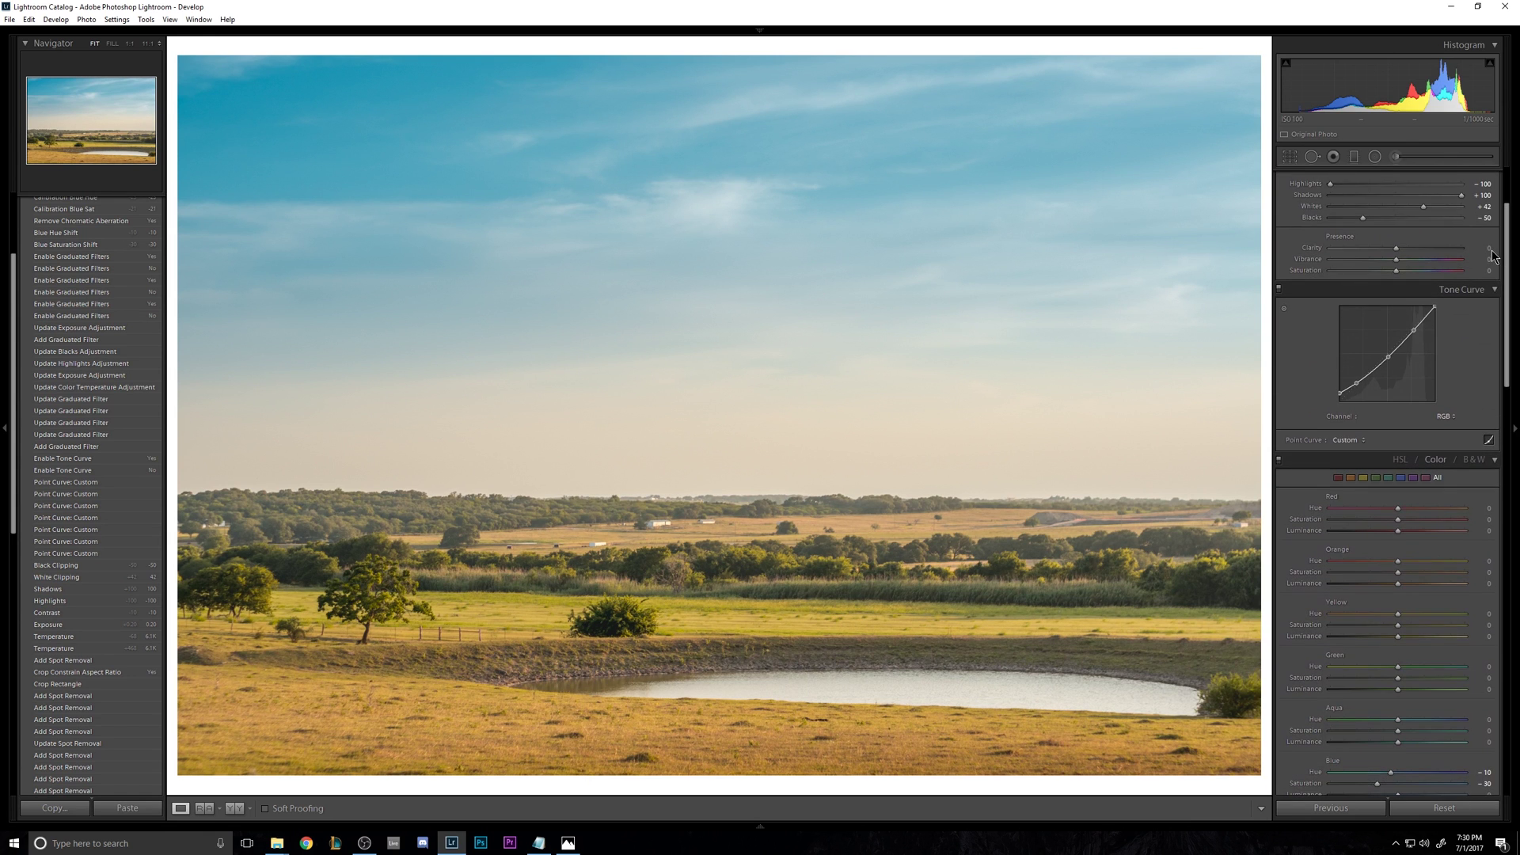
pyautogui.click(1482, 270)
pyautogui.write('-10')
pyautogui.press('Return')
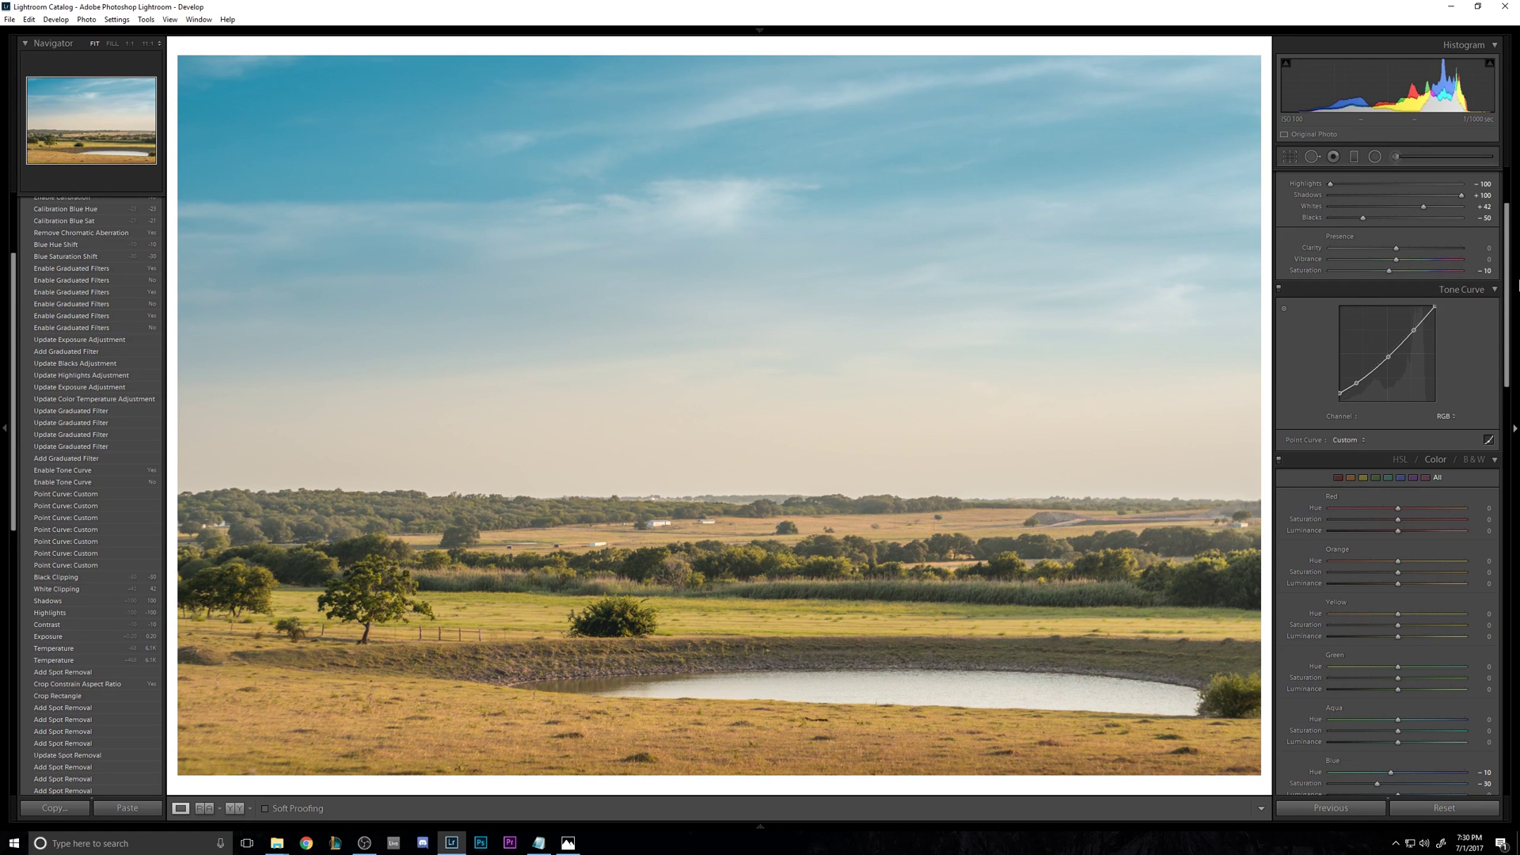
pyautogui.click(1477, 249)
pyautogui.write('5')
pyautogui.press('Return')
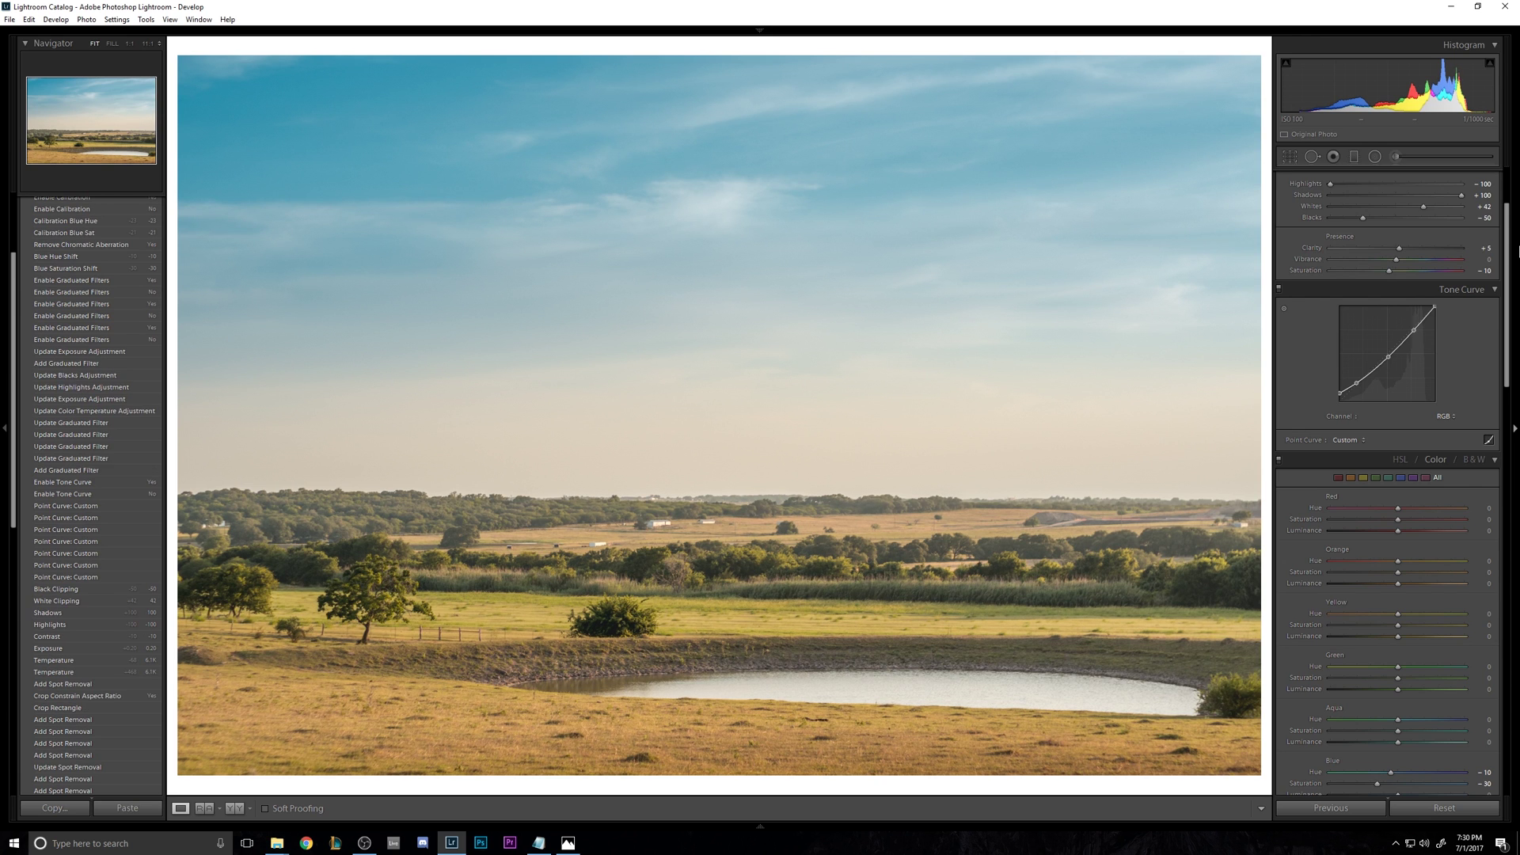
pyautogui.click(1477, 259)
pyautogui.write('-5')
pyautogui.press('Return')
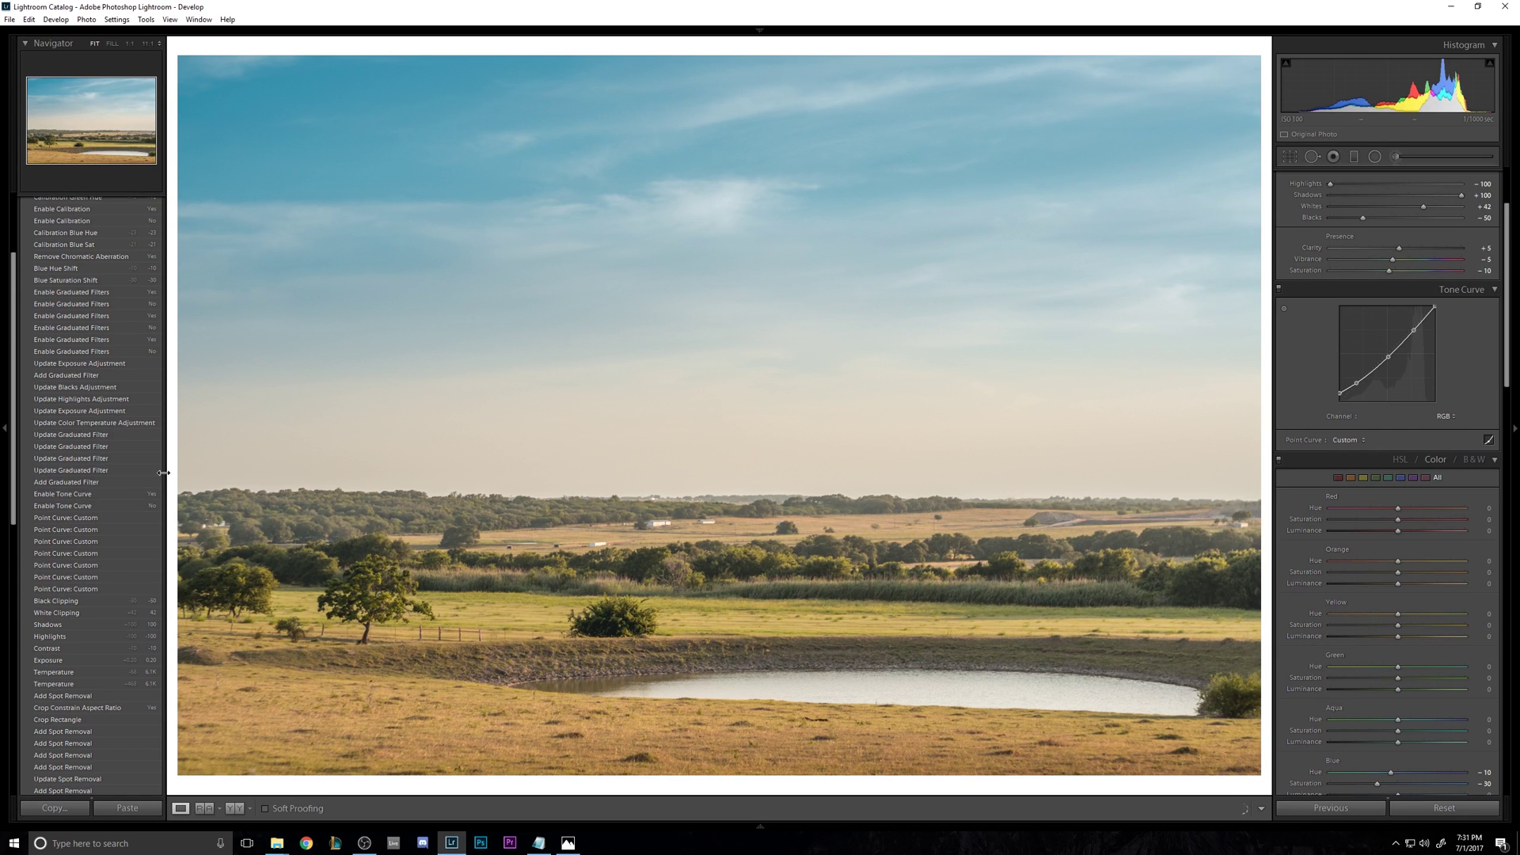
# Compare the finished edit with the original photo several times, ending on the edited version.
pyautogui.click(361, 841)
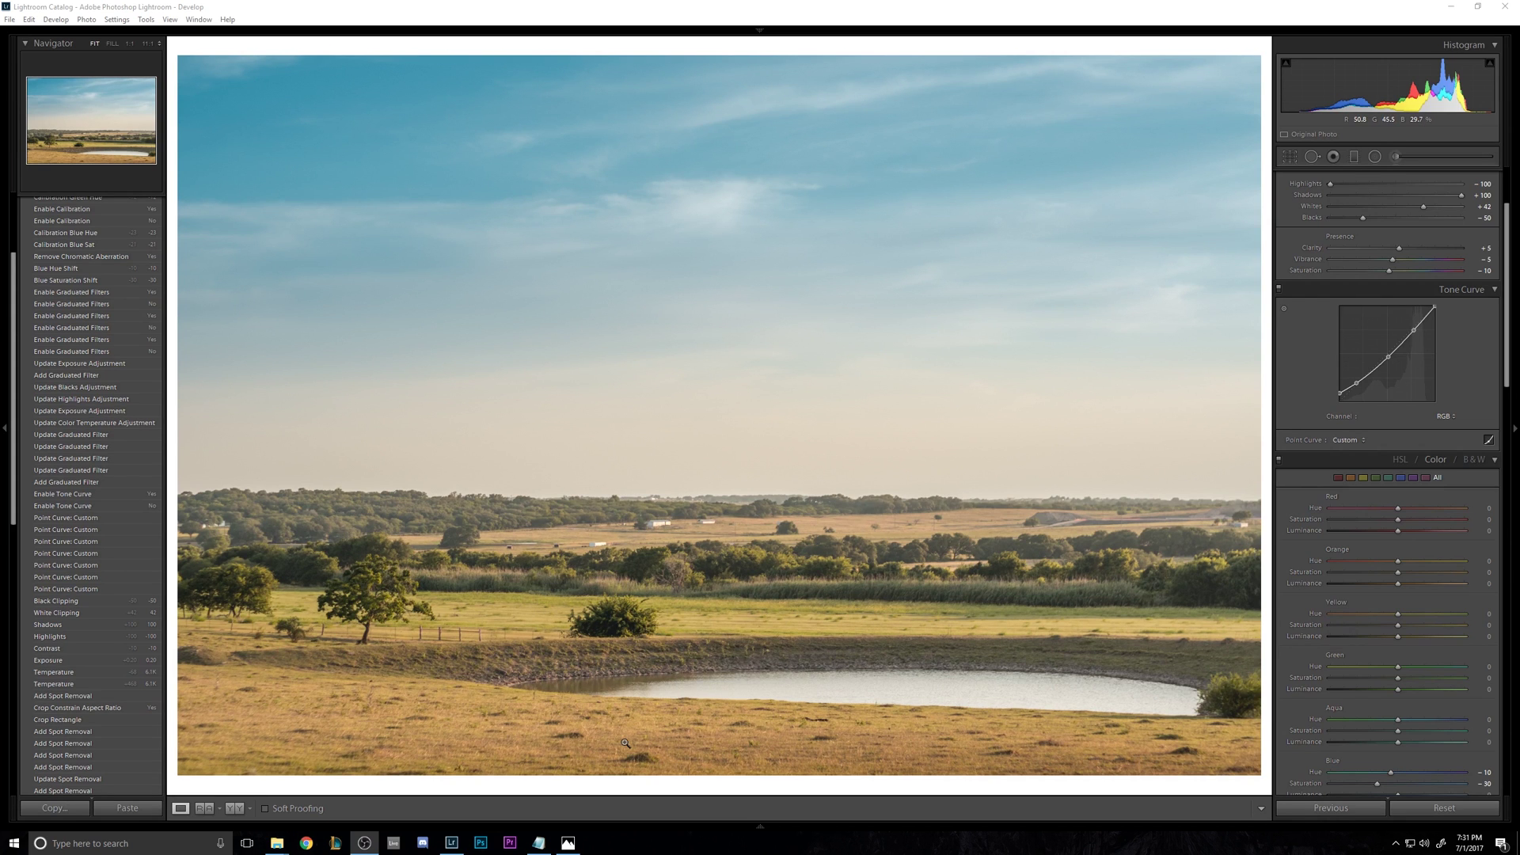
pyautogui.click(1269, 678)
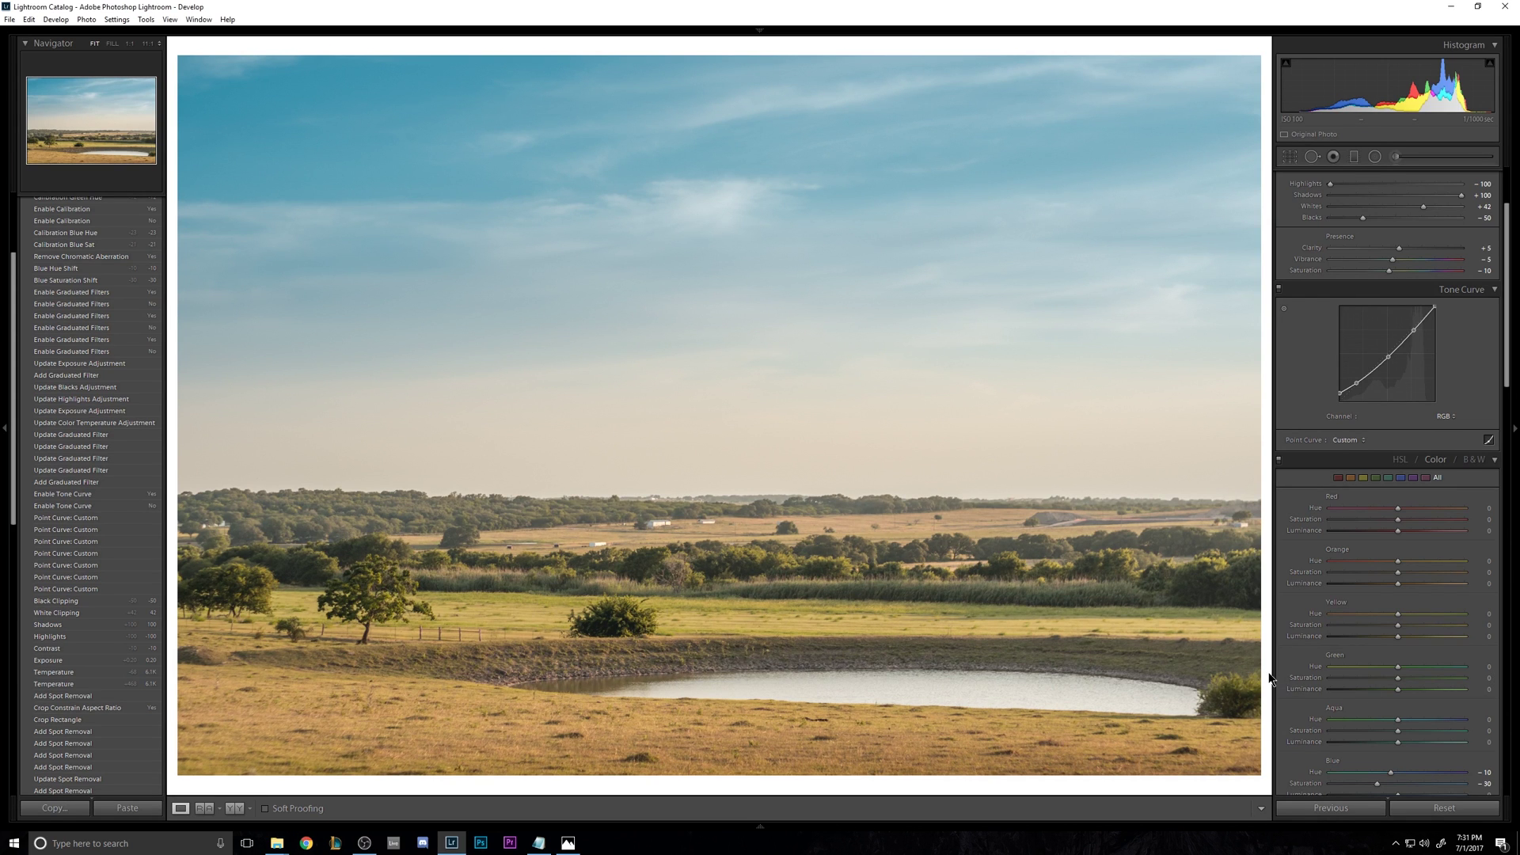
pyautogui.press('\\')
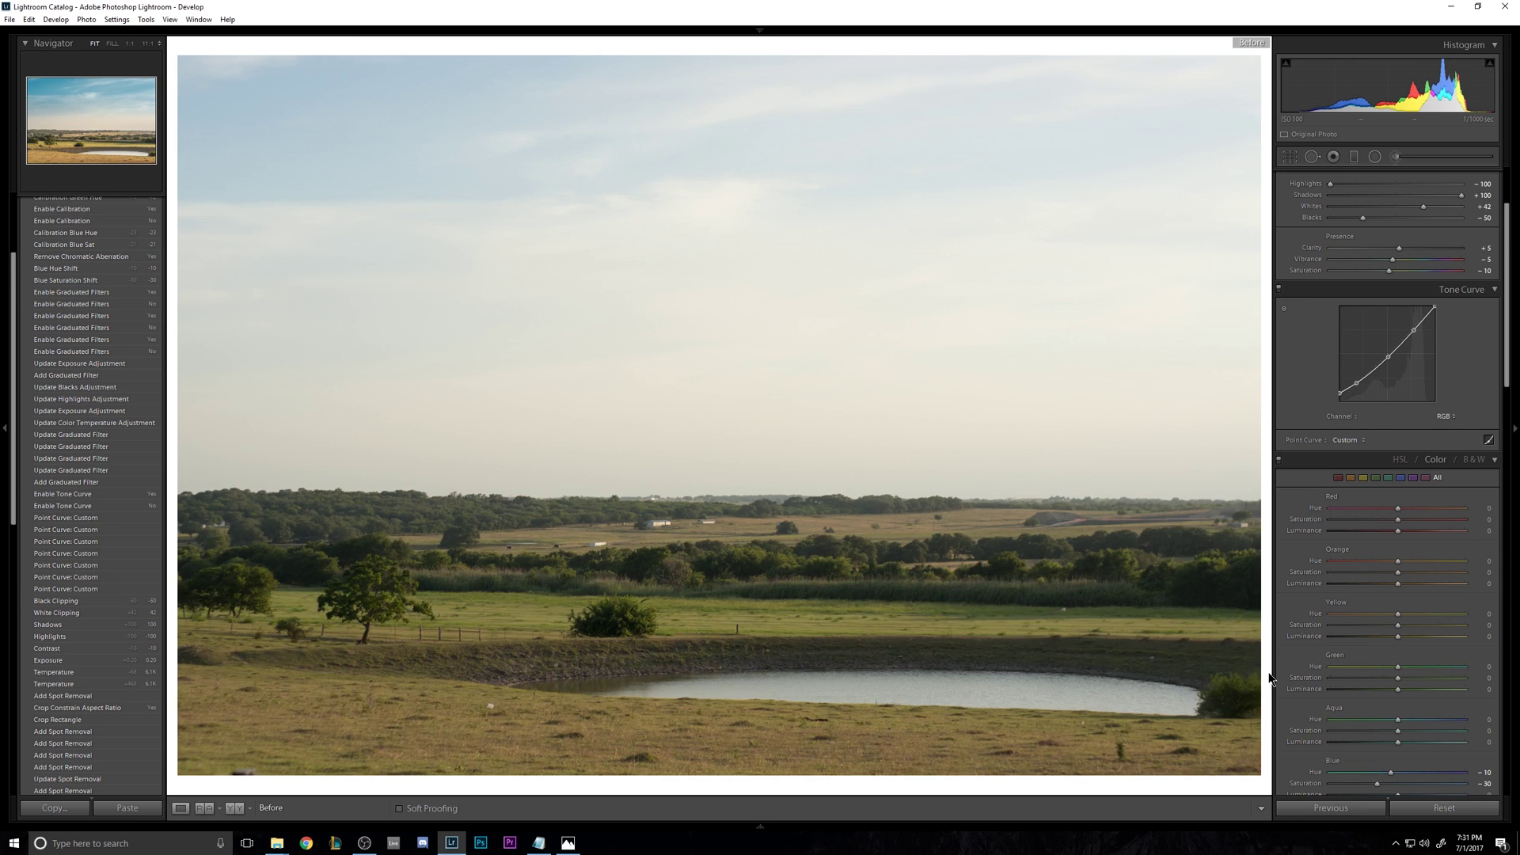
pyautogui.press('\\')
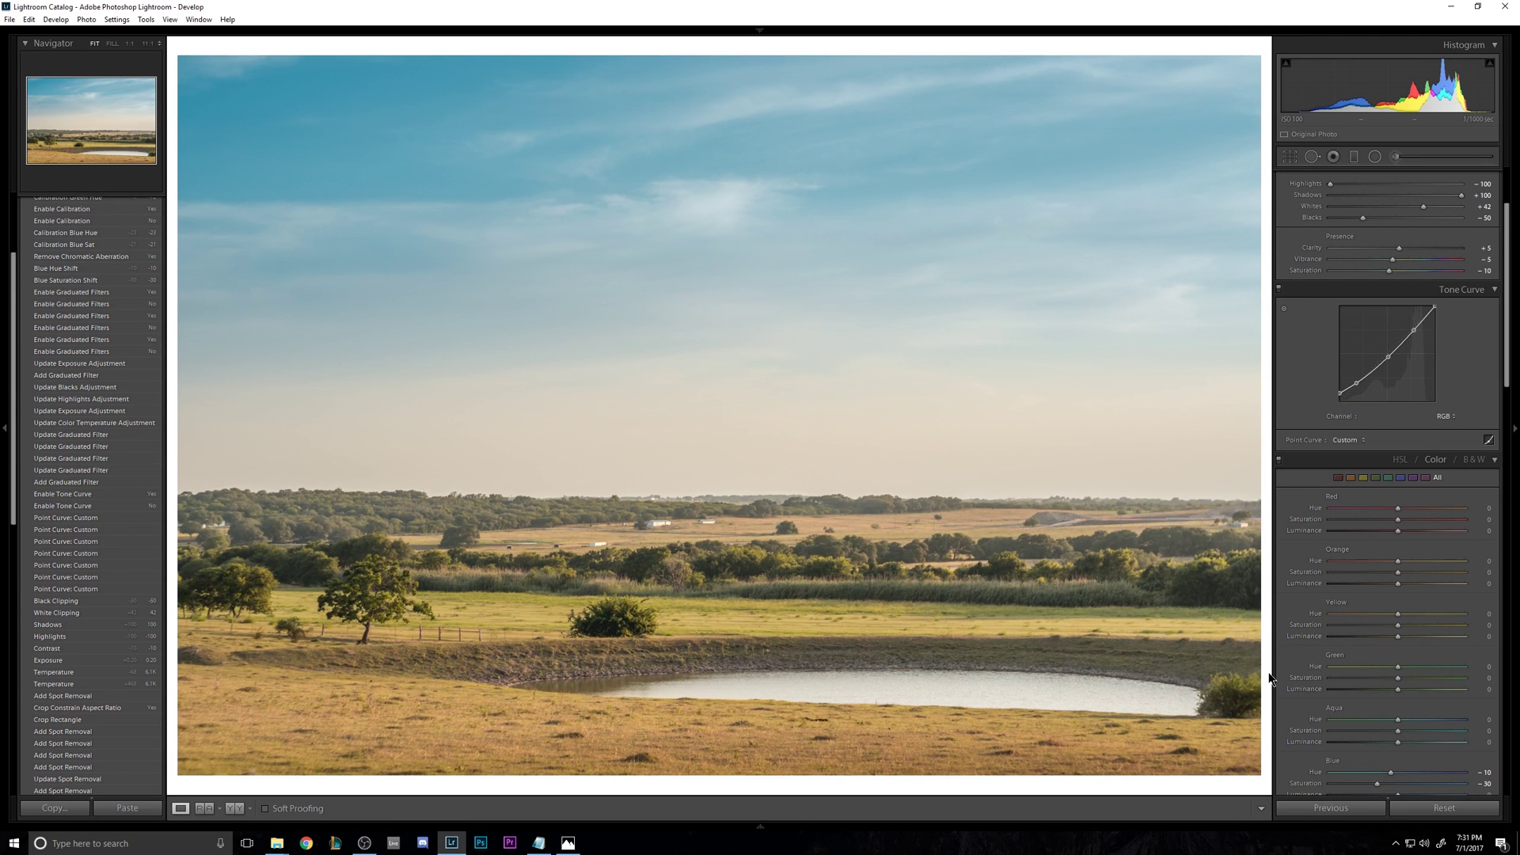
pyautogui.press('\\')
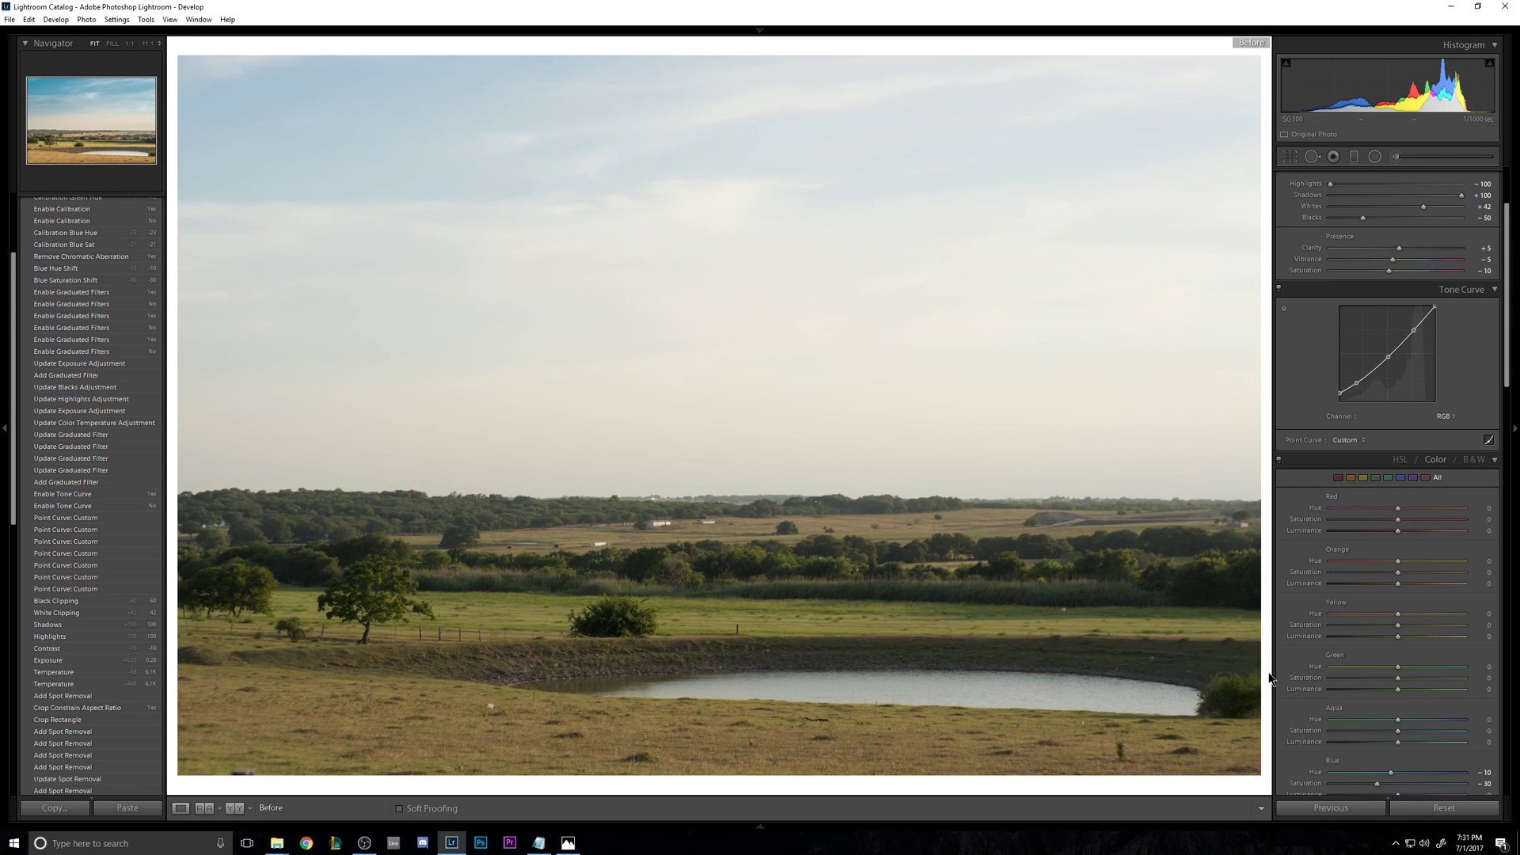
pyautogui.press('\\')
pyautogui.press('\\')
pyautogui.press('\\')
pyautogui.click(538, 842)
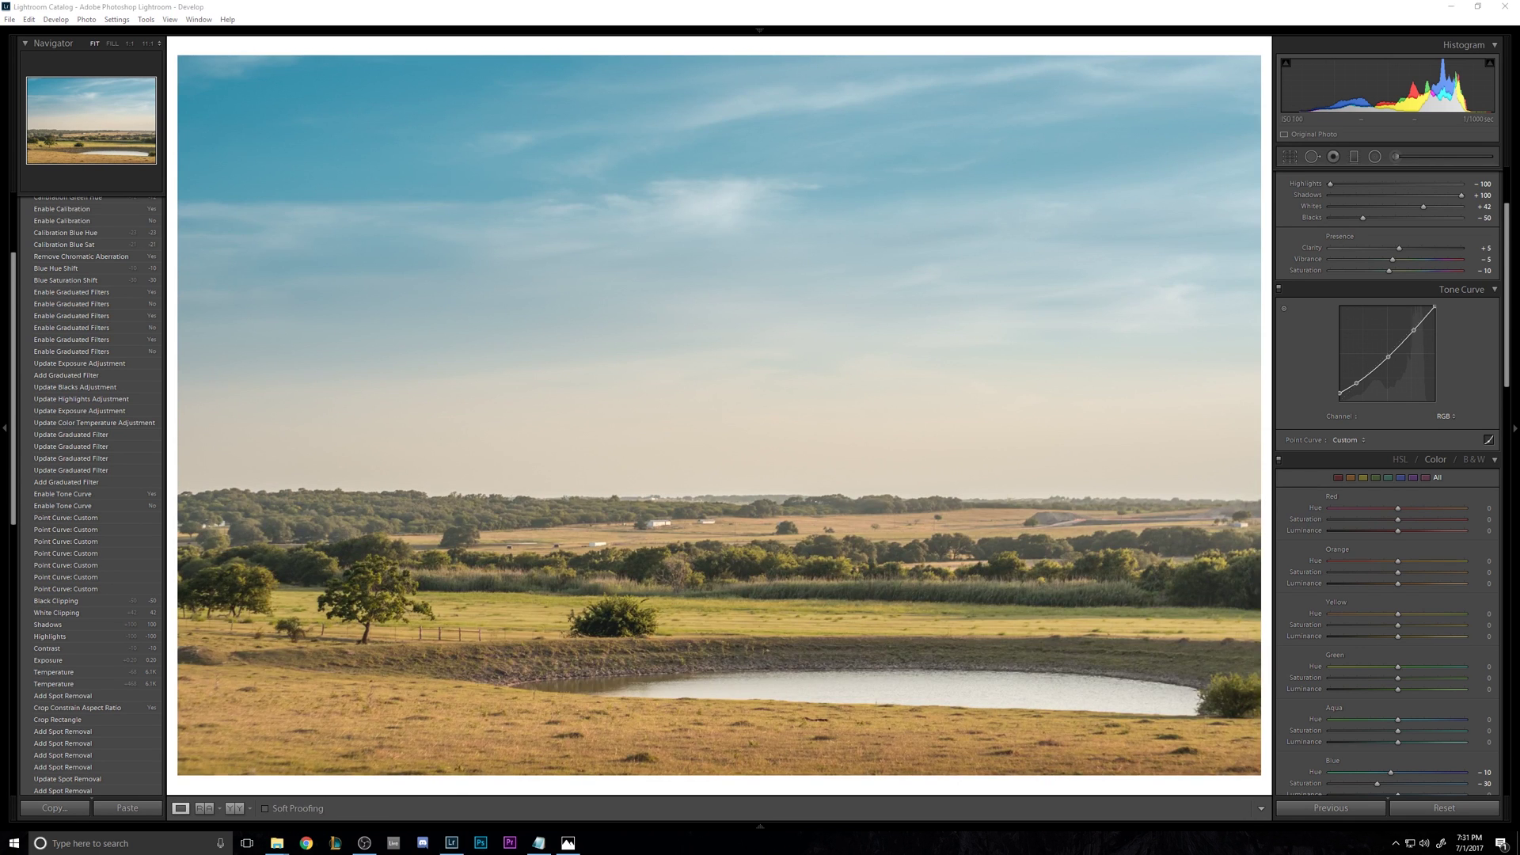